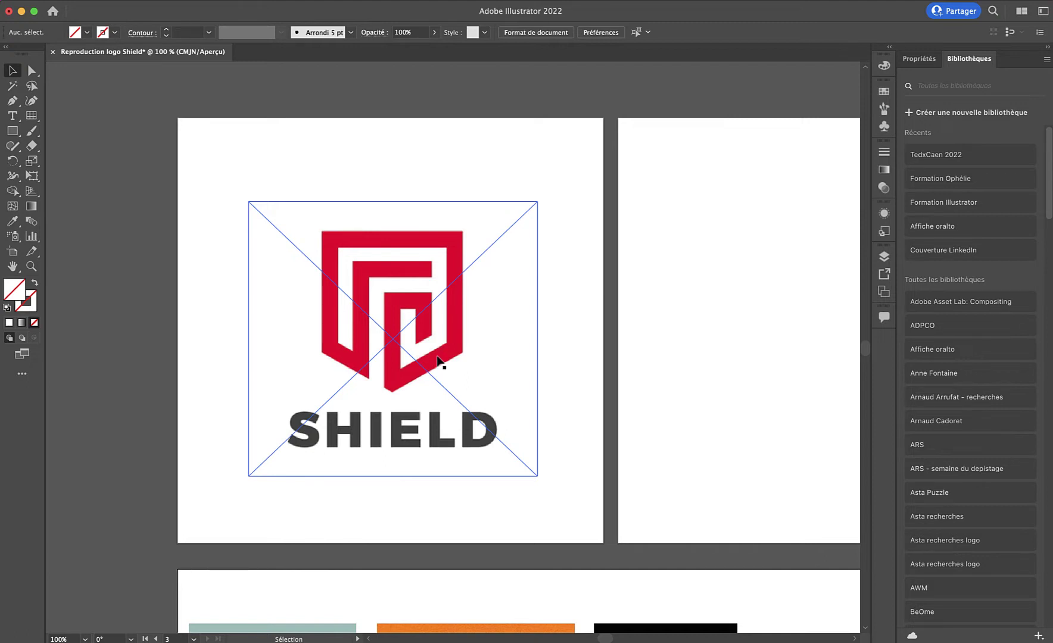
Scroll and pan down through the geometric reference logos.
scroll(438, 345, "down", 2)
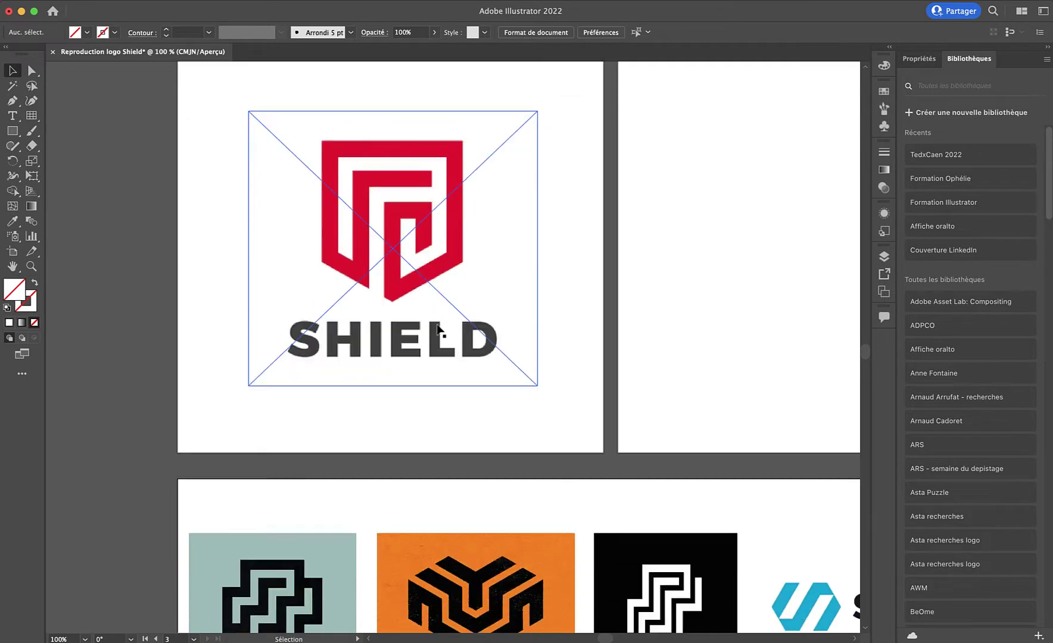
scroll(438, 336, "down", 5)
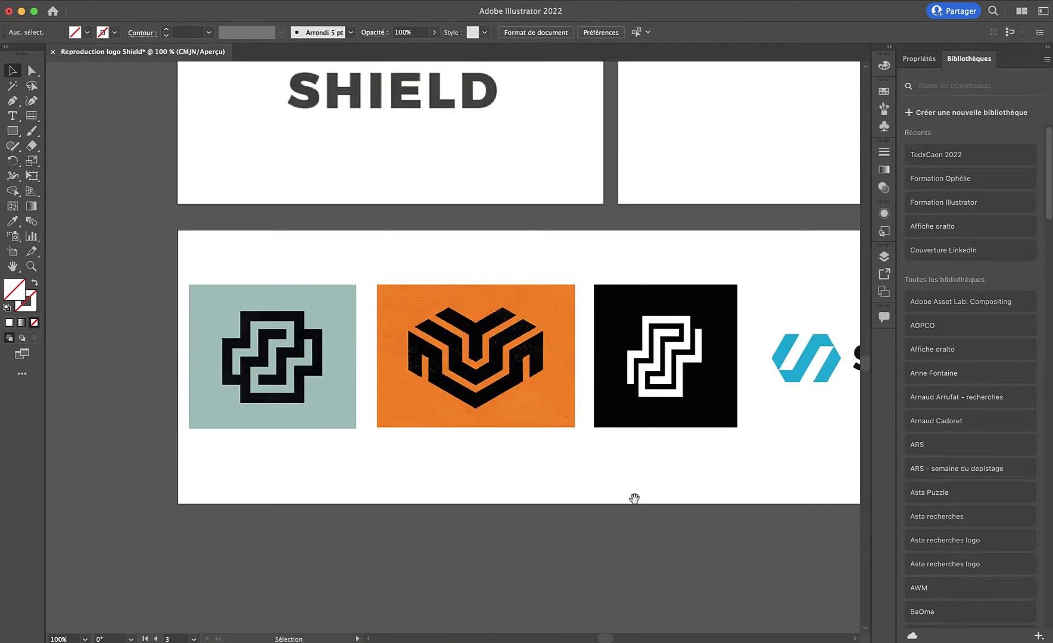
left_click_drag(634, 498, 557, 441)
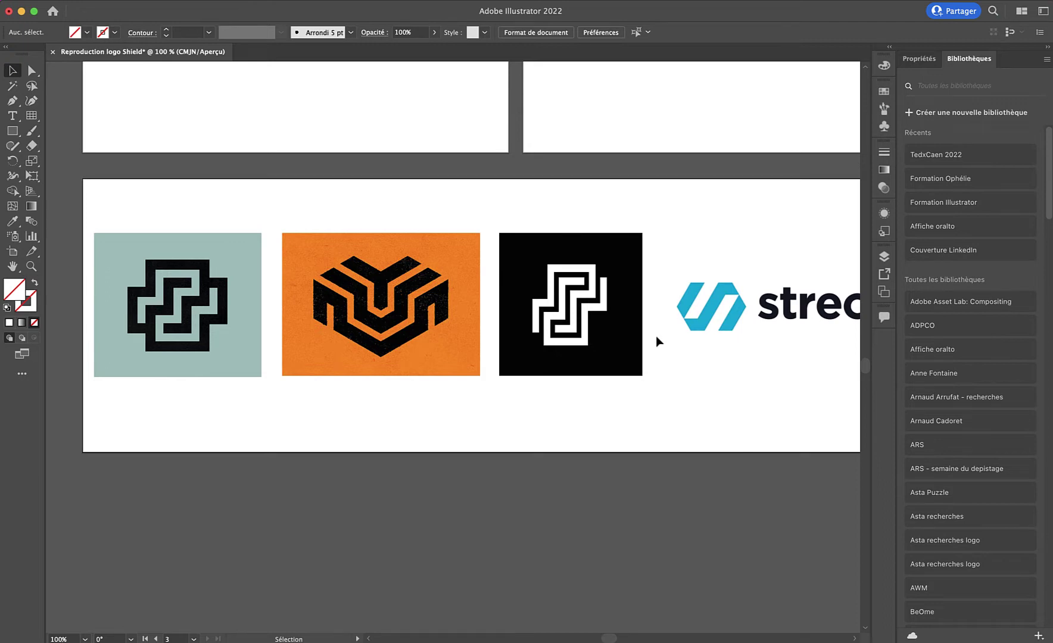
Scroll back up and fit the empty second artboard in the window.
scroll(616, 278, "up", 1)
scroll(616, 278, "up", 4)
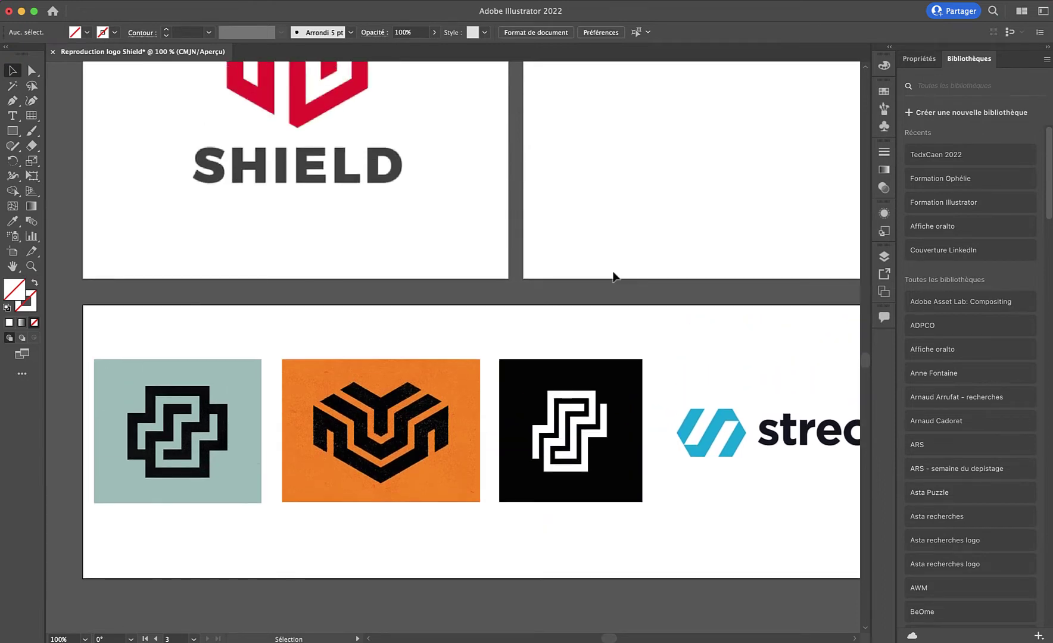
scroll(308, 107, "up", 1)
scroll(313, 113, "up", 1)
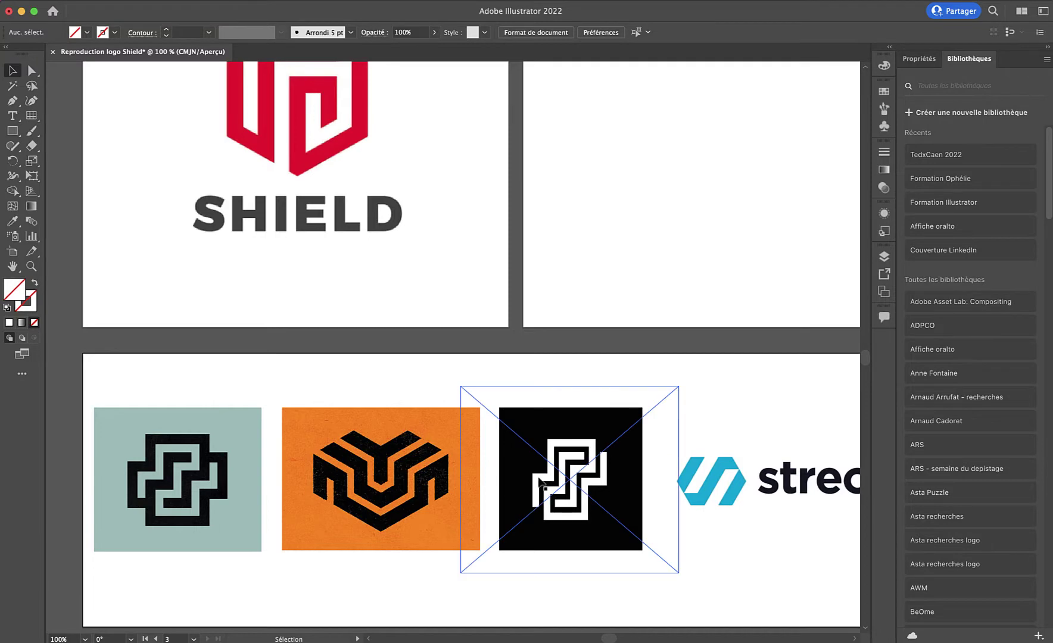
left_click(611, 317)
key("super+0")
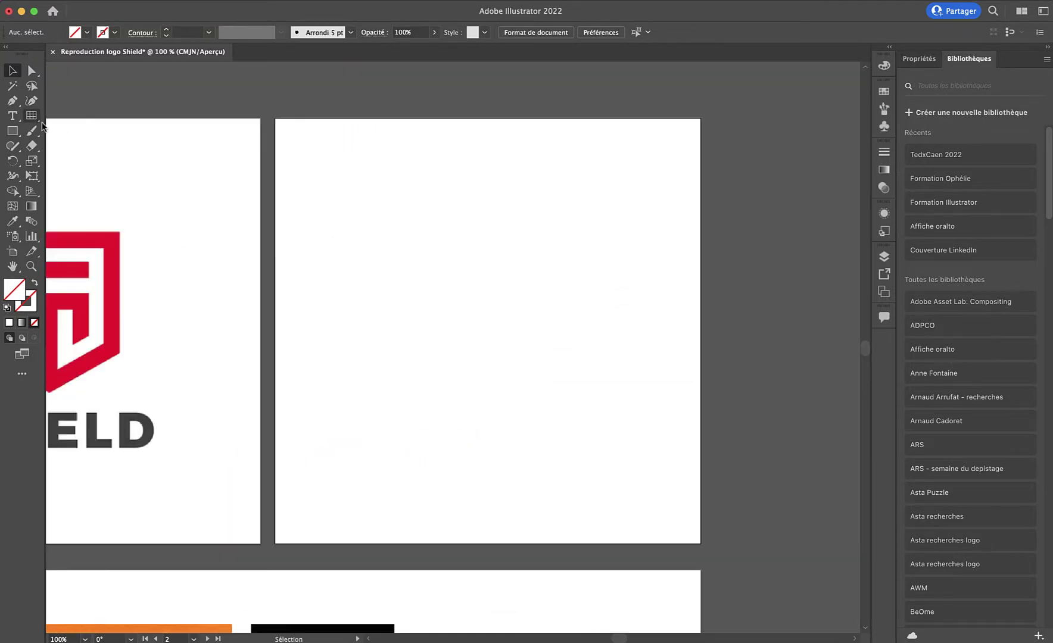
Select the Rectangular Grid tool from the line tools flyout.
left_click(34, 117)
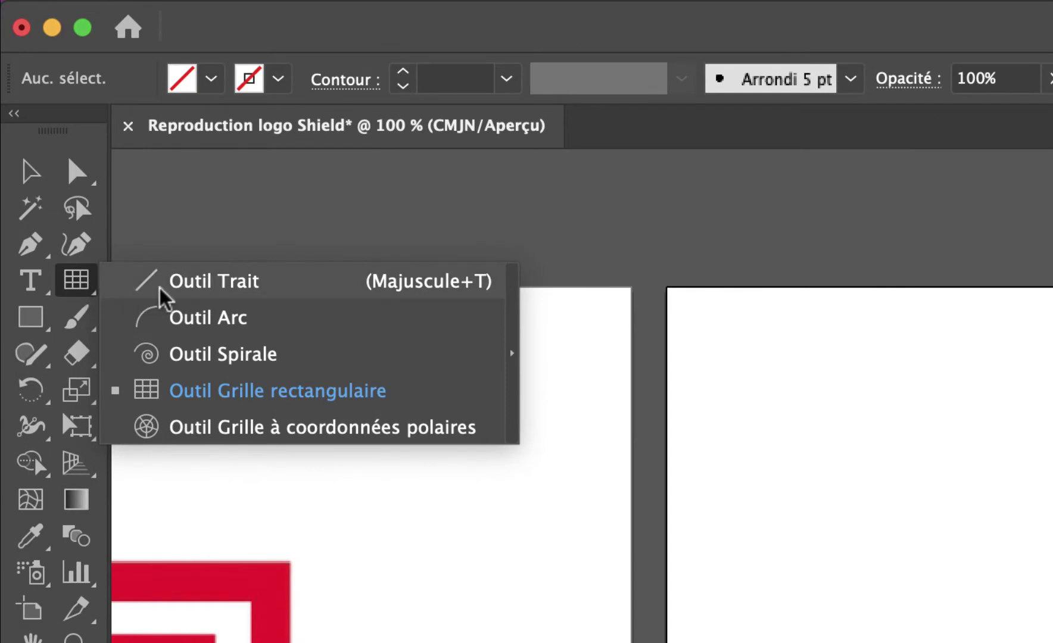
left_click(75, 286)
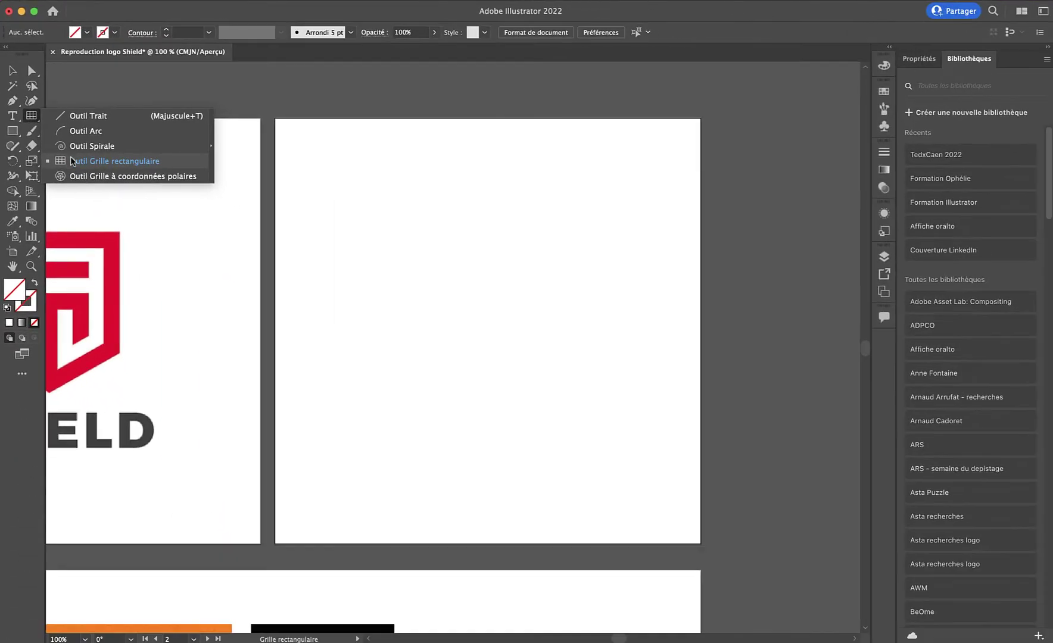
left_click(72, 165)
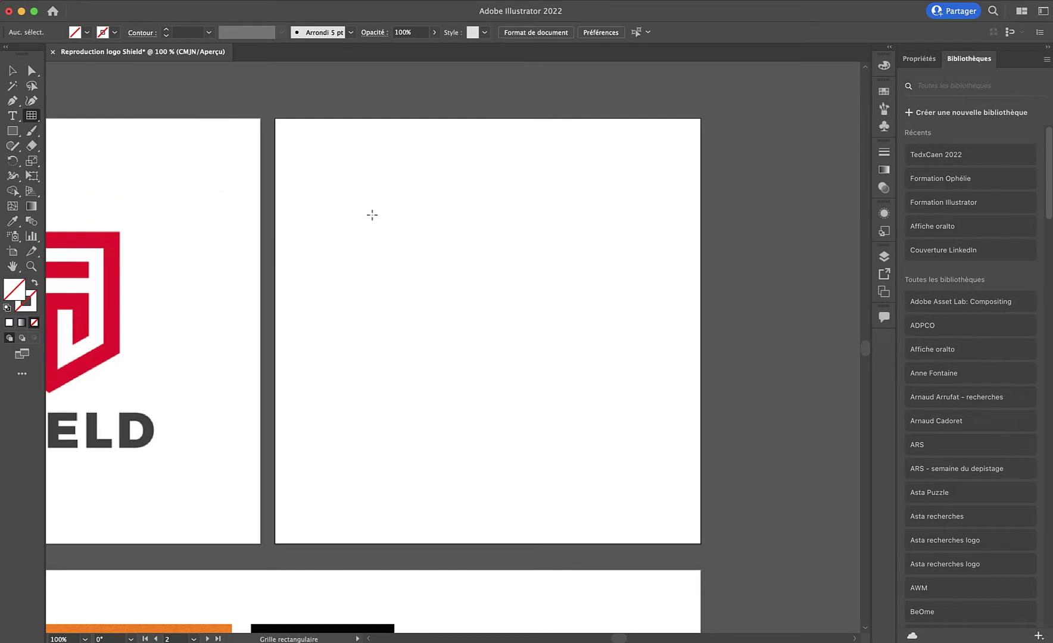
Drag out a grid on the second artboard, adjusting rows and columns with arrow keys.
mouse_move(374, 202)
left_mouse_down()
mouse_move(539, 304)
mouse_move(630, 459)
left_mouse_up()
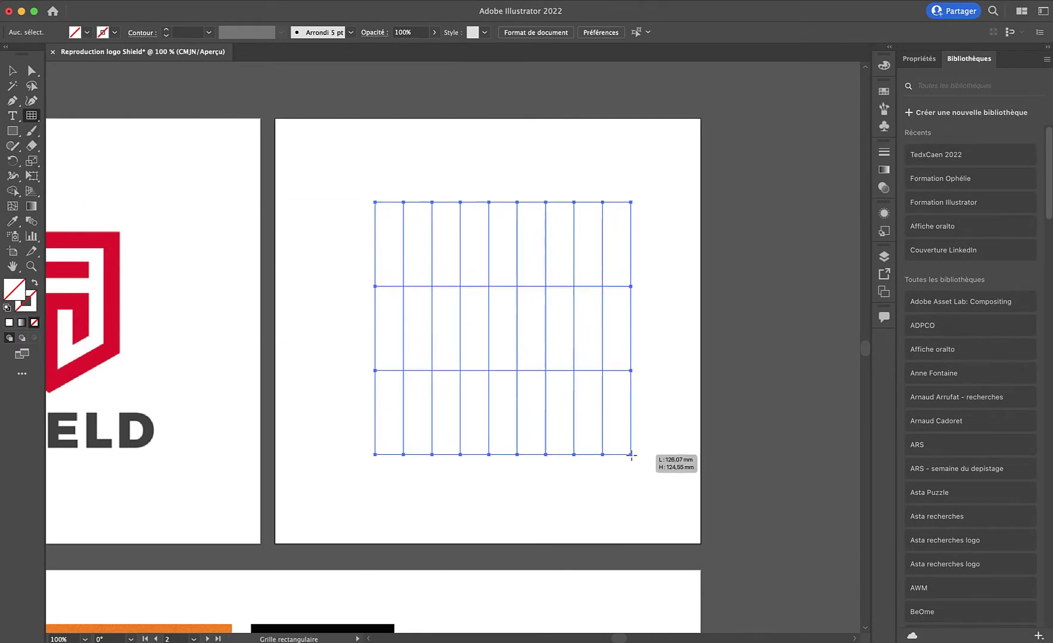
key("Left")
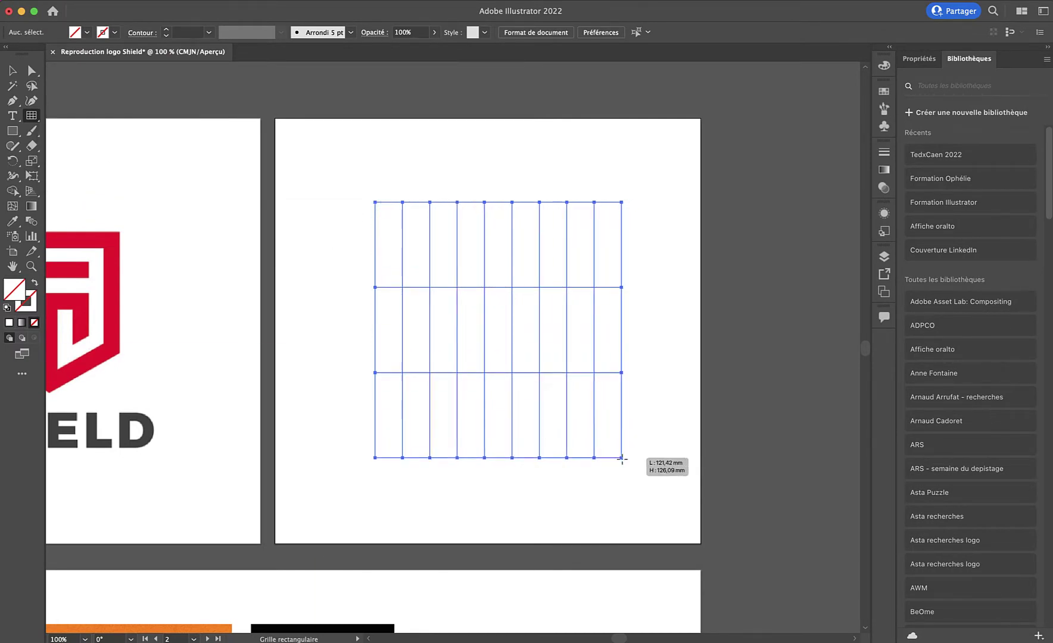
left_click_drag(630, 459, 619, 456)
key("Right")
key("Right")
key("Right")
key("Right")
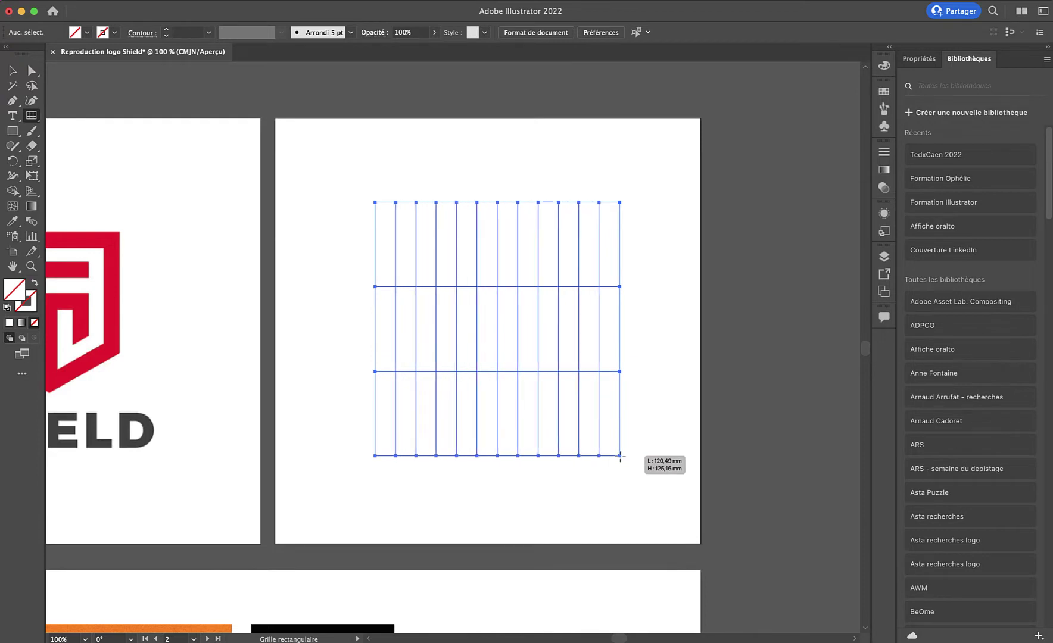
key("Left")
key("Left")
key("Left")
key("Left")
key("Left")
key("Left")
key("Left")
key("Up")
key("Up")
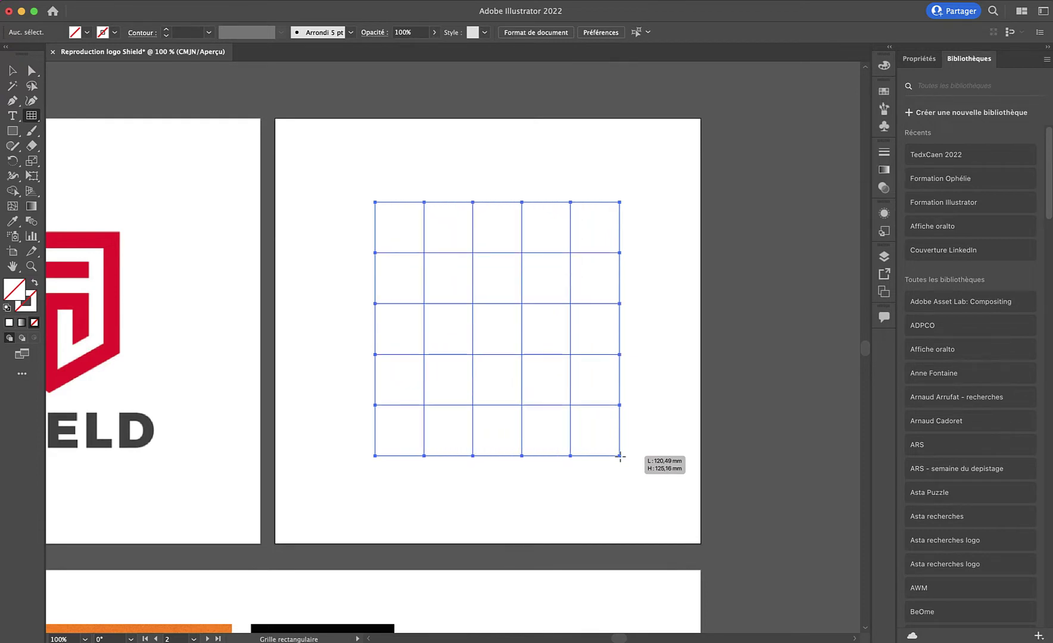
key("Down")
key("Down")
key("Right")
key("Right")
key("Right")
key("Right")
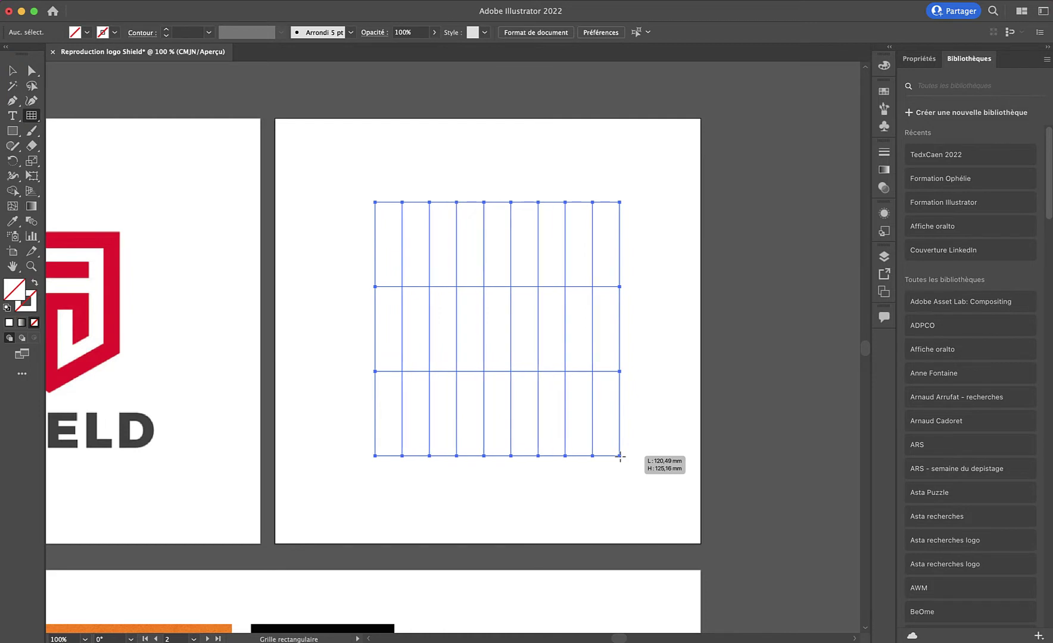
key("Up")
key("Up")
key("Up")
key("Up")
mouse_move(620, 456)
left_mouse_down()
mouse_move(447, 302)
mouse_move(581, 376)
mouse_move(576, 402)
left_mouse_up()
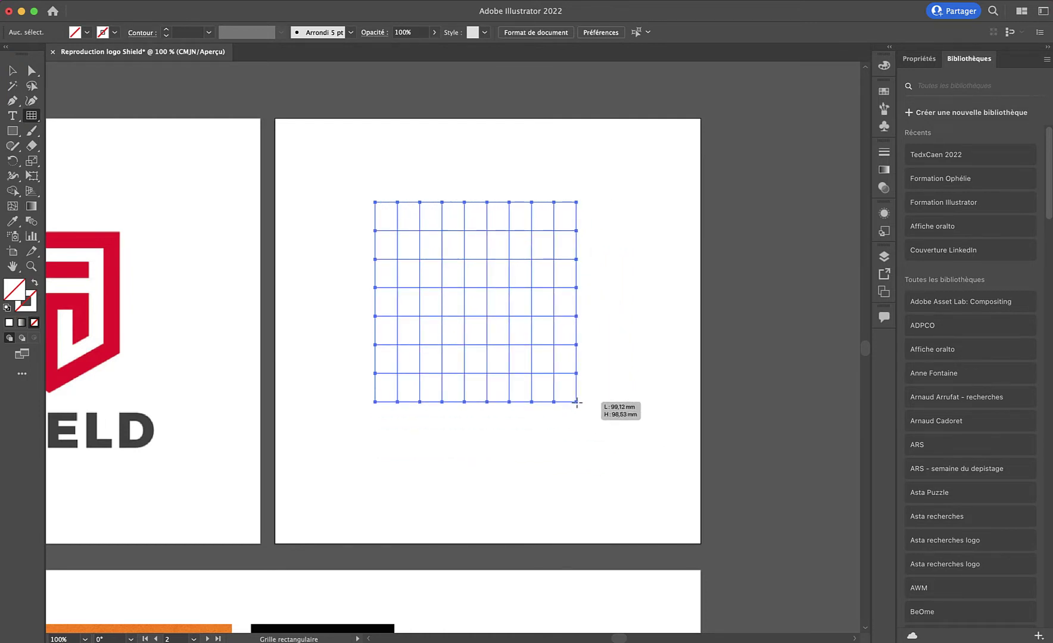
key("Left")
key("Right")
key("Up")
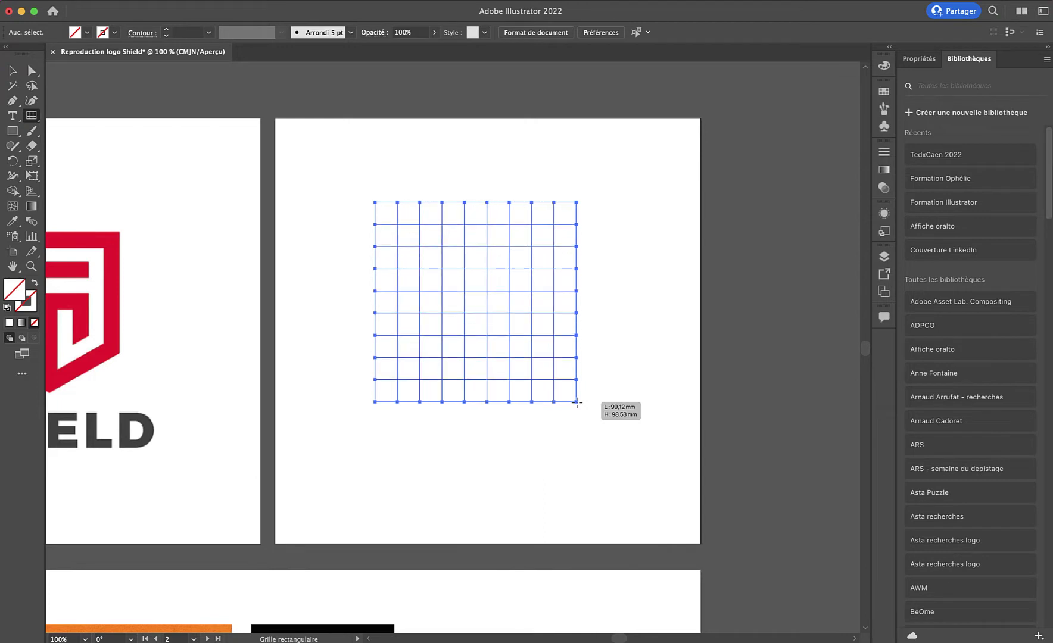
key("Up")
key("Down")
key("Down")
key("Down")
key("Down")
key("Down")
key("Down")
key("Down")
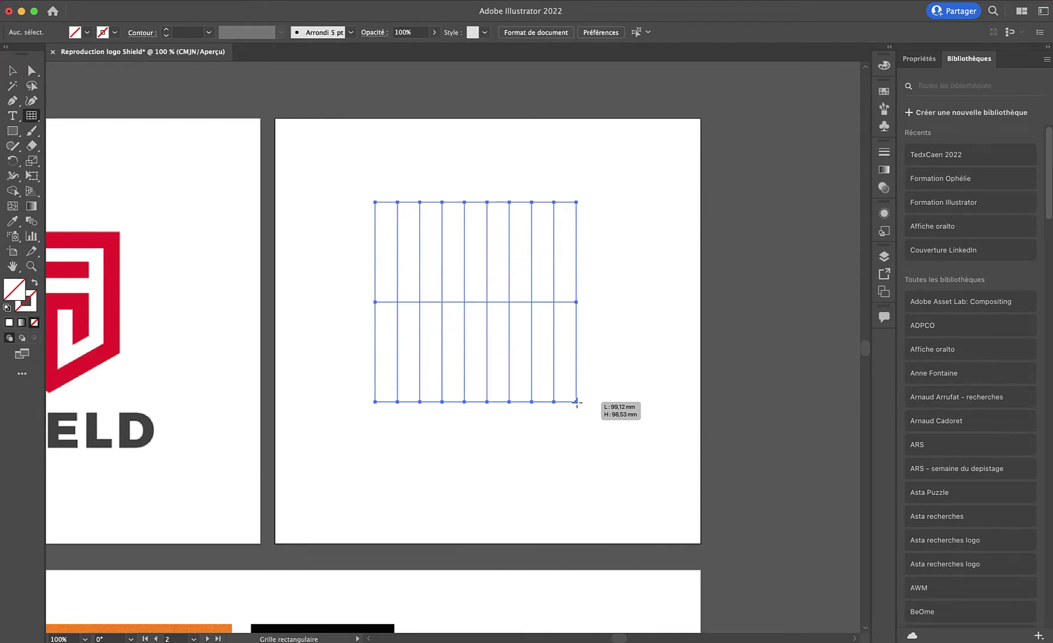
Finish the grid at nine by nine divisions, Shift-constrained to a square of about 128 mm.
left_click_drag(577, 402, 619, 426)
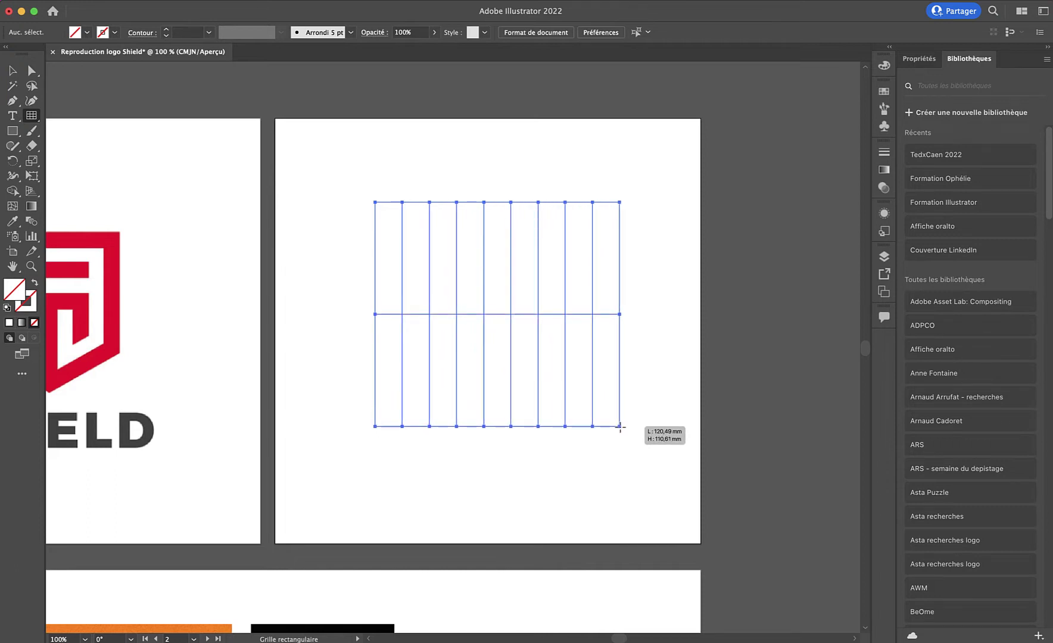
key("Up")
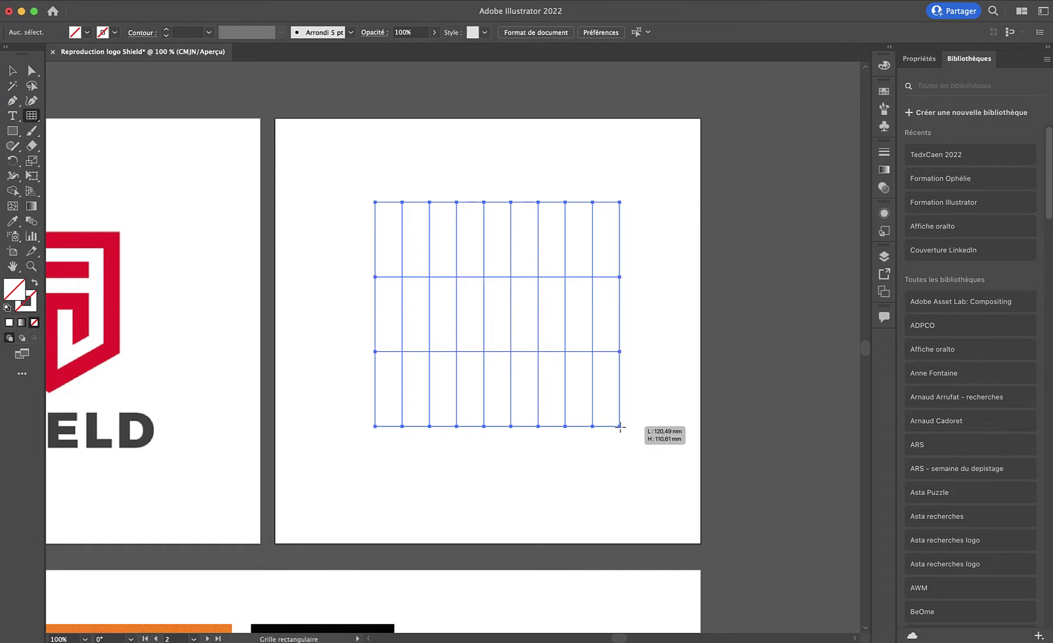
key("Up")
key("Up")
key("Up")
key("Up")
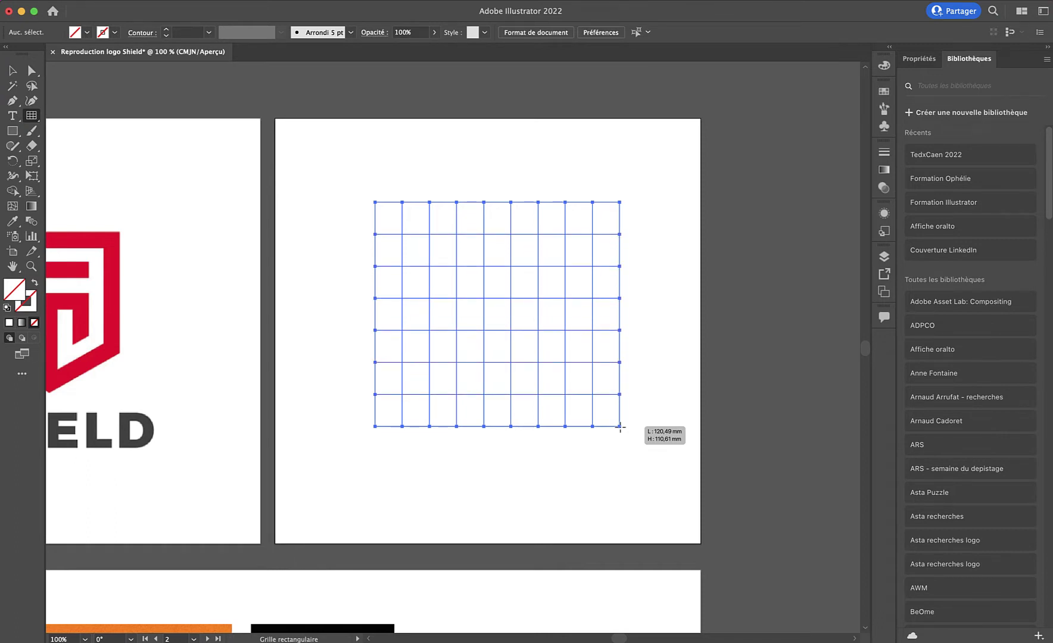
key("Up")
key("Up")
key("Left")
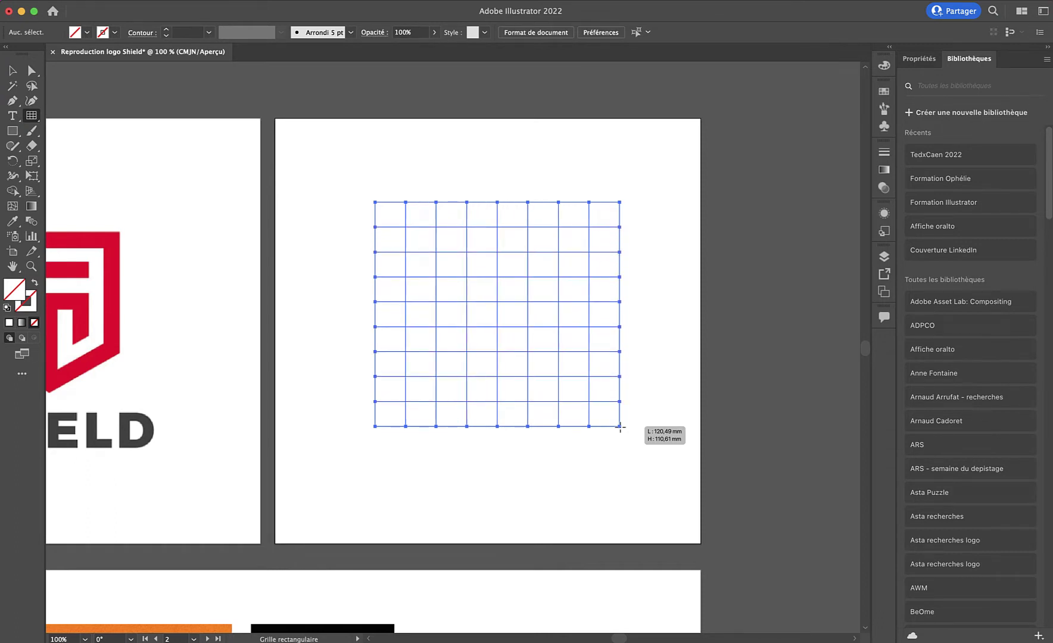
key("Left")
key("Left")
key("Left")
key("Left")
key("Left")
key("Left")
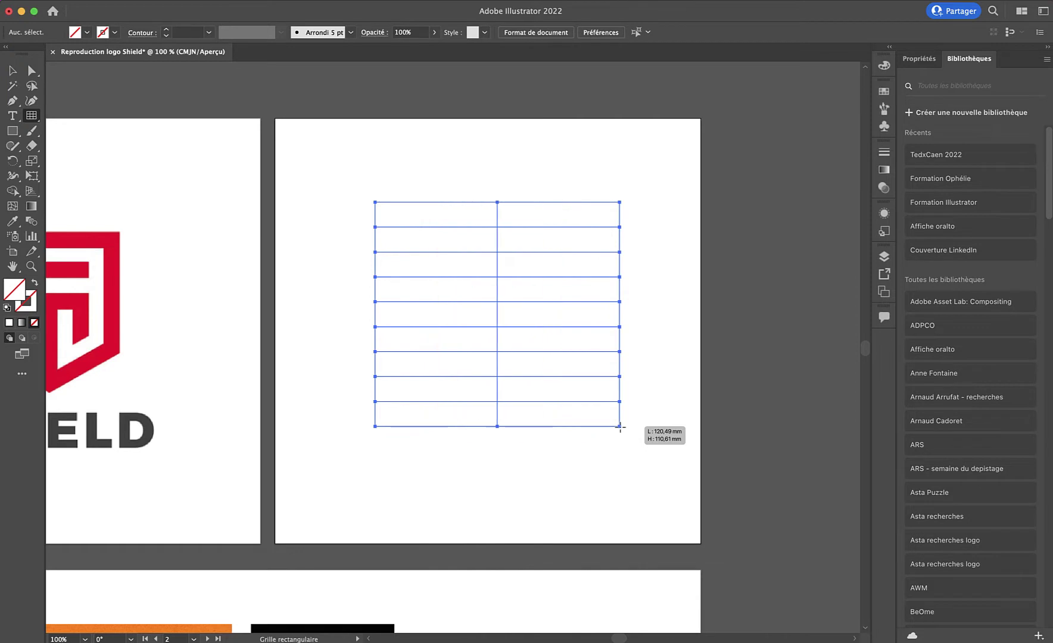
key("Right")
key("Right")
key("Right")
key("Right")
key("Right")
key("Right")
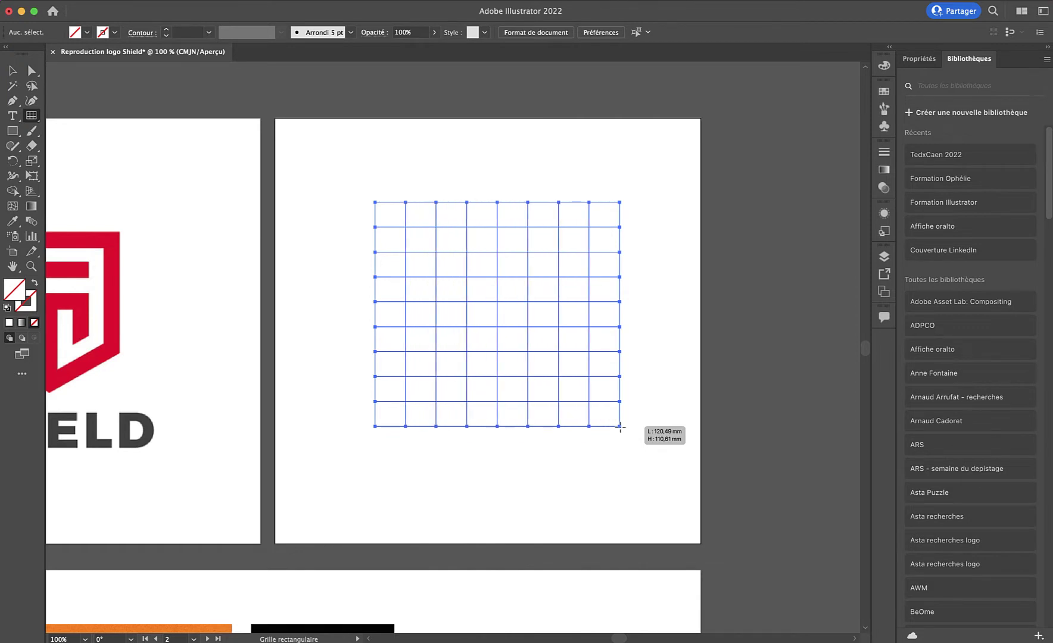
key("Right")
mouse_move(619, 426)
left_mouse_down()
mouse_move(646, 498)
mouse_move(662, 441)
mouse_move(604, 437)
left_mouse_up()
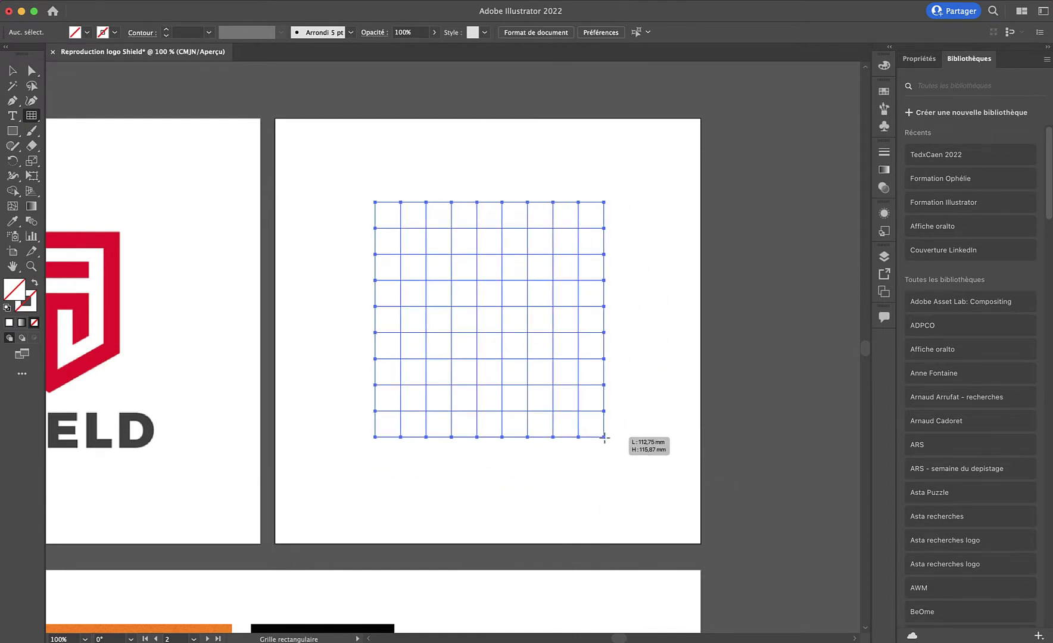
key("shift")
mouse_move(604, 437)
left_mouse_down()
mouse_move(728, 430)
mouse_move(764, 400)
left_mouse_up()
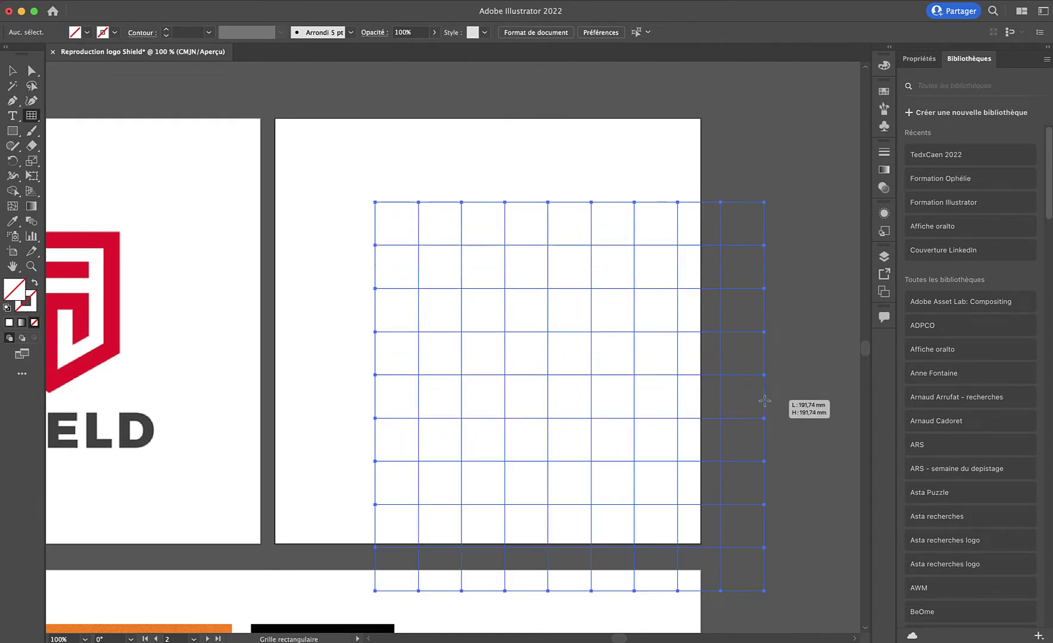
mouse_move(763, 400)
left_mouse_down()
mouse_move(677, 398)
mouse_move(571, 371)
left_mouse_up()
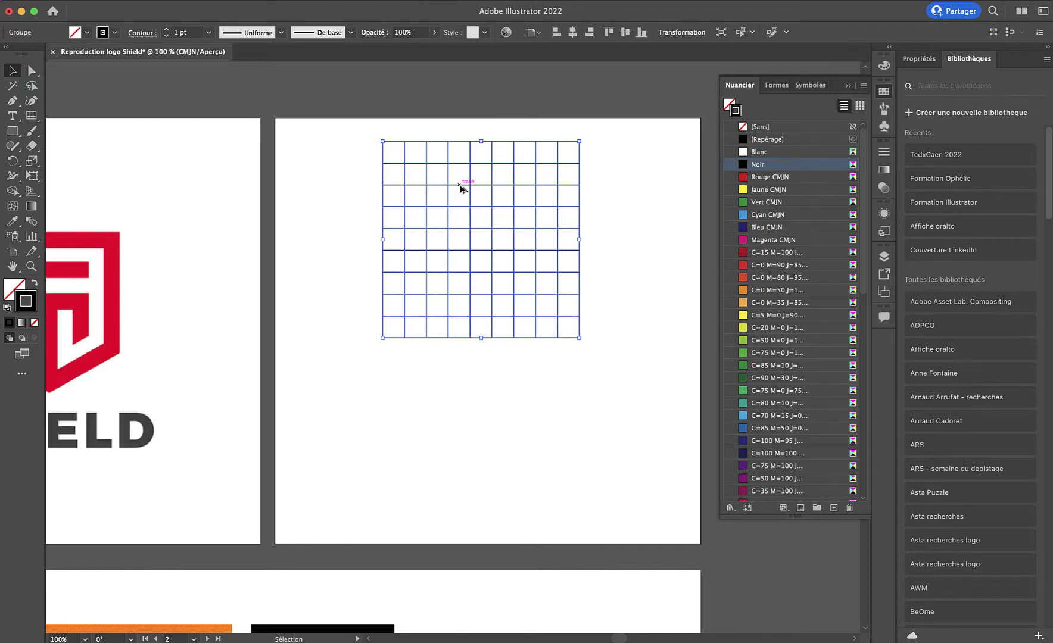
Duplicate the grid, align the copy directly beneath the original, and deselect.
left_click(329, 194)
left_click(428, 188)
left_click_drag(456, 209, 550, 289)
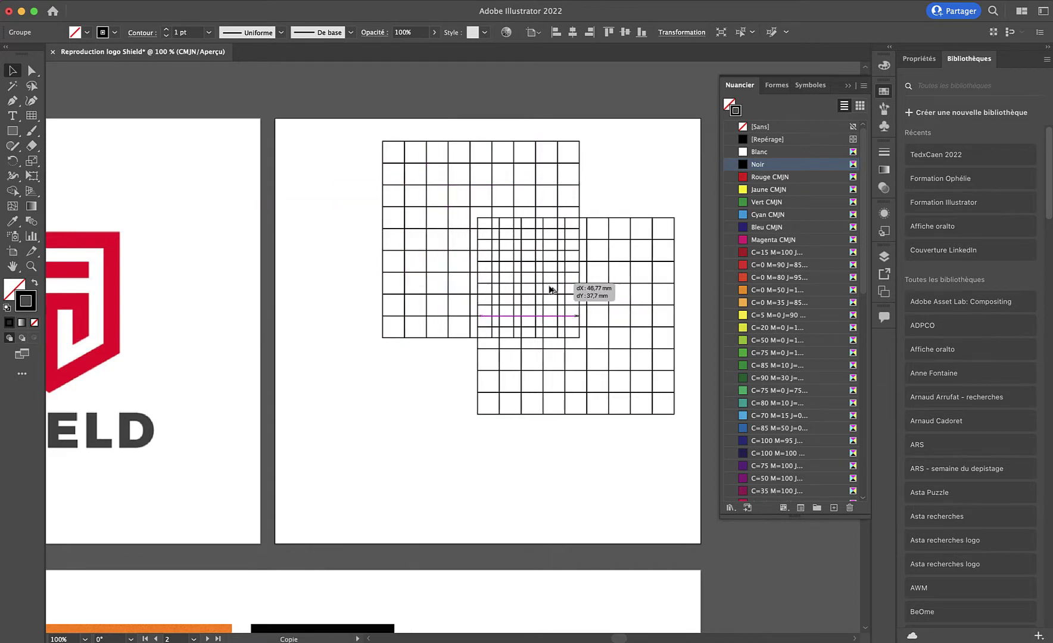
mouse_move(550, 289)
left_mouse_down()
mouse_move(460, 297)
mouse_move(446, 354)
mouse_move(488, 424)
left_mouse_up()
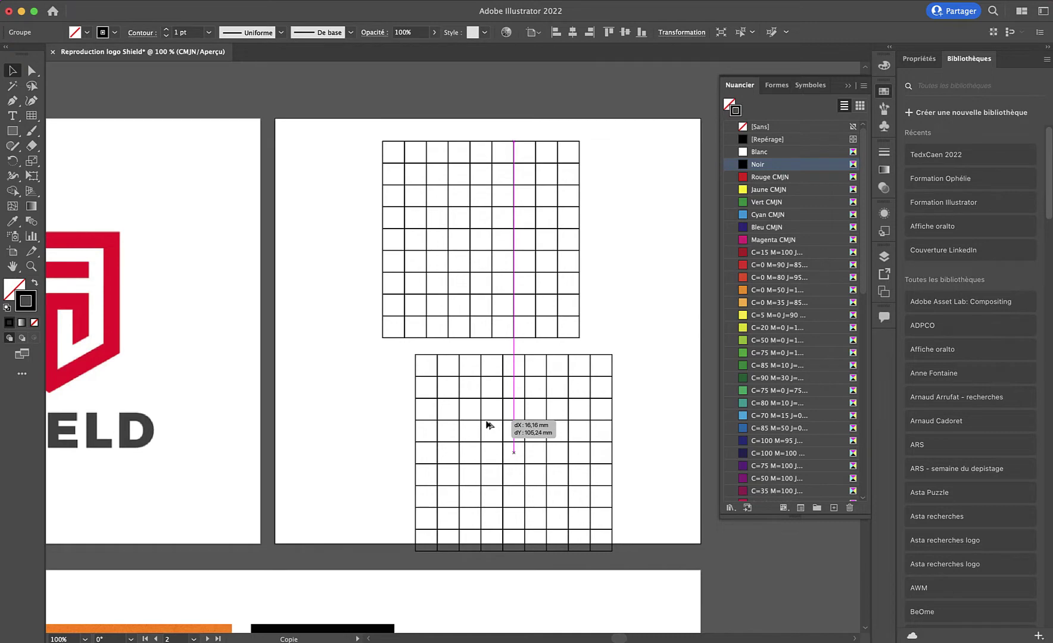
key("shift")
mouse_move(487, 424)
left_mouse_down()
mouse_move(472, 237)
mouse_move(448, 299)
mouse_move(443, 408)
left_mouse_up()
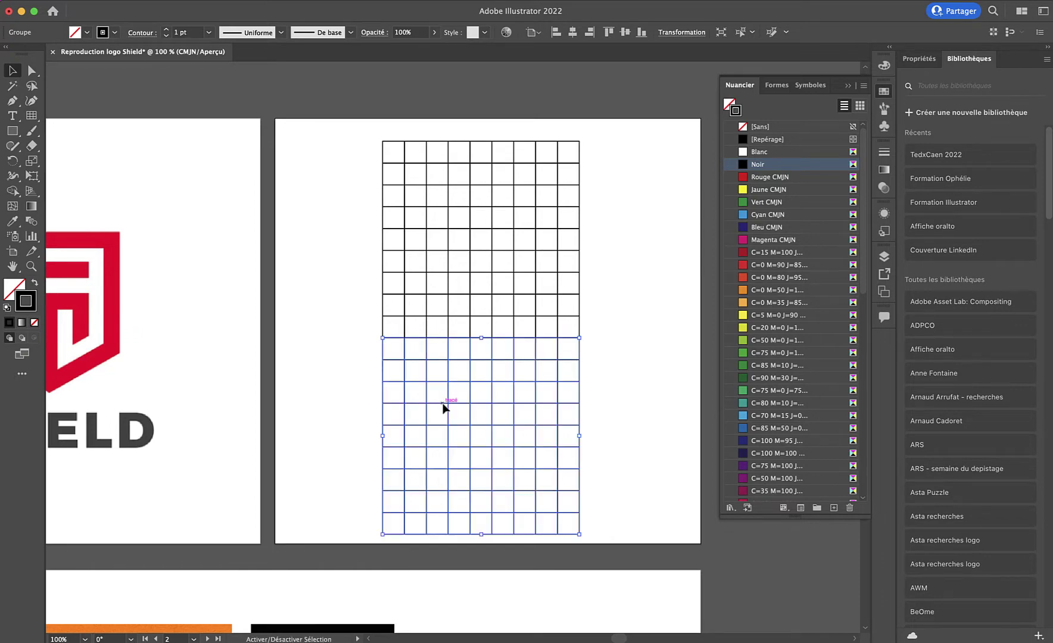
left_click(352, 363)
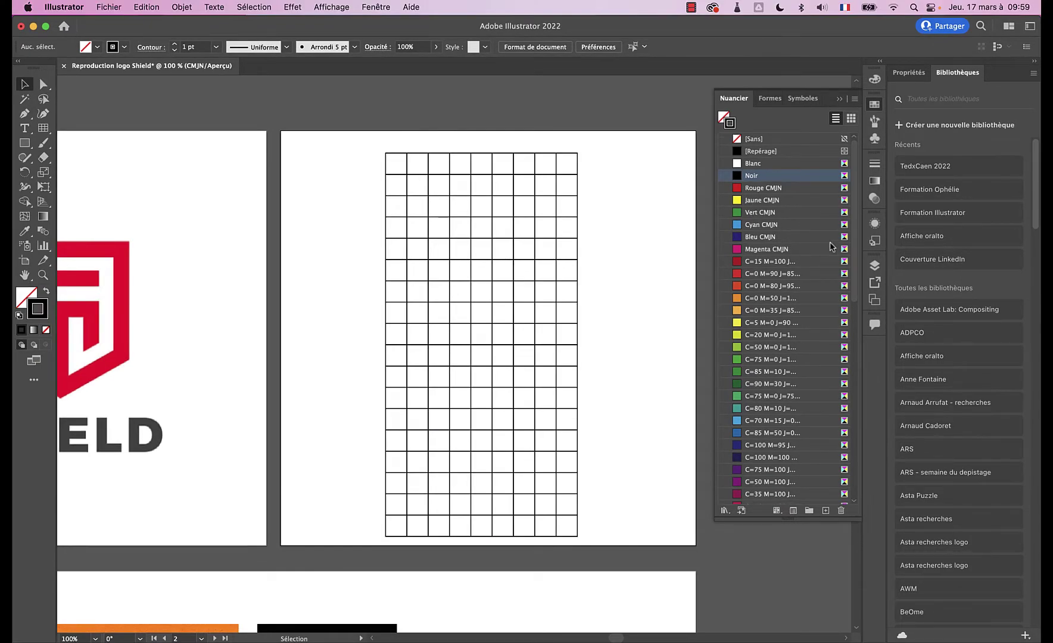
Float the Gradient panel and open the Appearance panel.
left_click(874, 182)
mouse_move(775, 165)
left_mouse_down()
mouse_move(702, 225)
mouse_move(657, 398)
left_mouse_up()
left_click(874, 206)
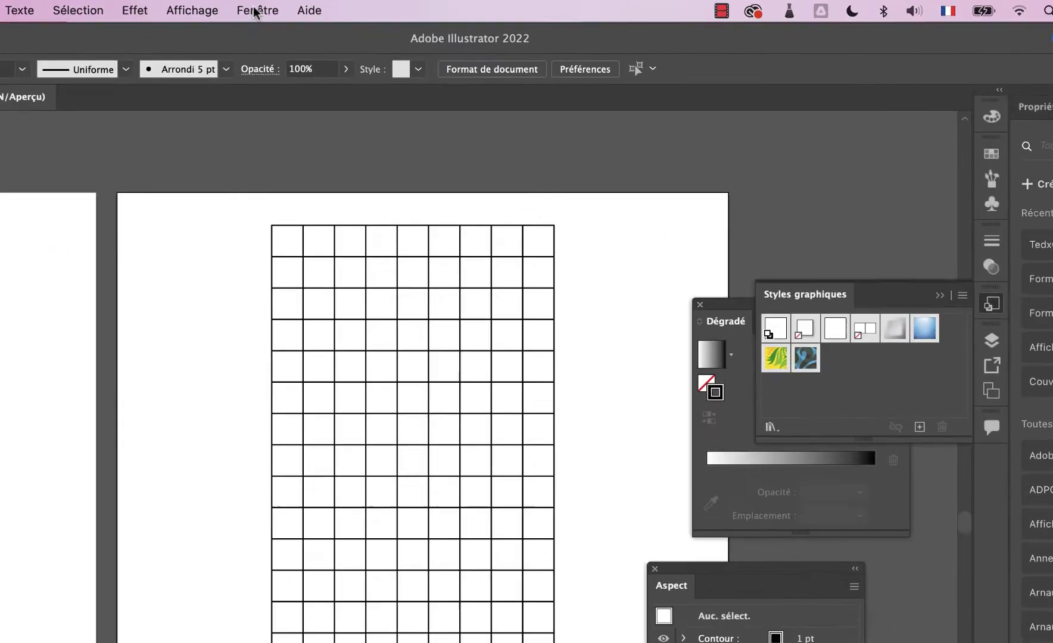
Switch to the Les indispensables classiques workspace and scroll to show the SHIELD logo.
left_click(374, 8)
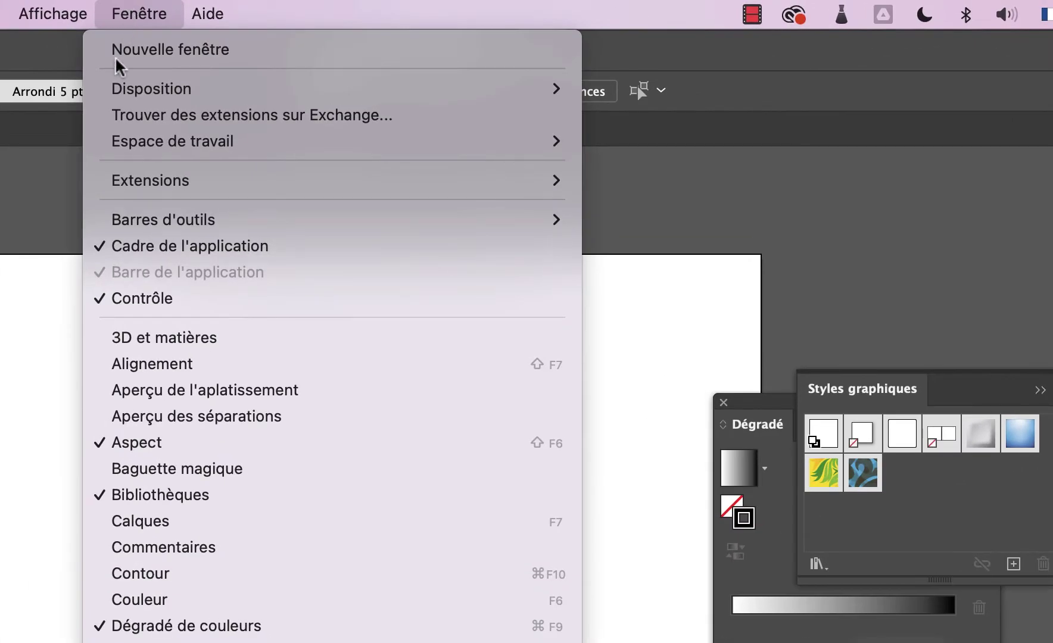
mouse_move(172, 141)
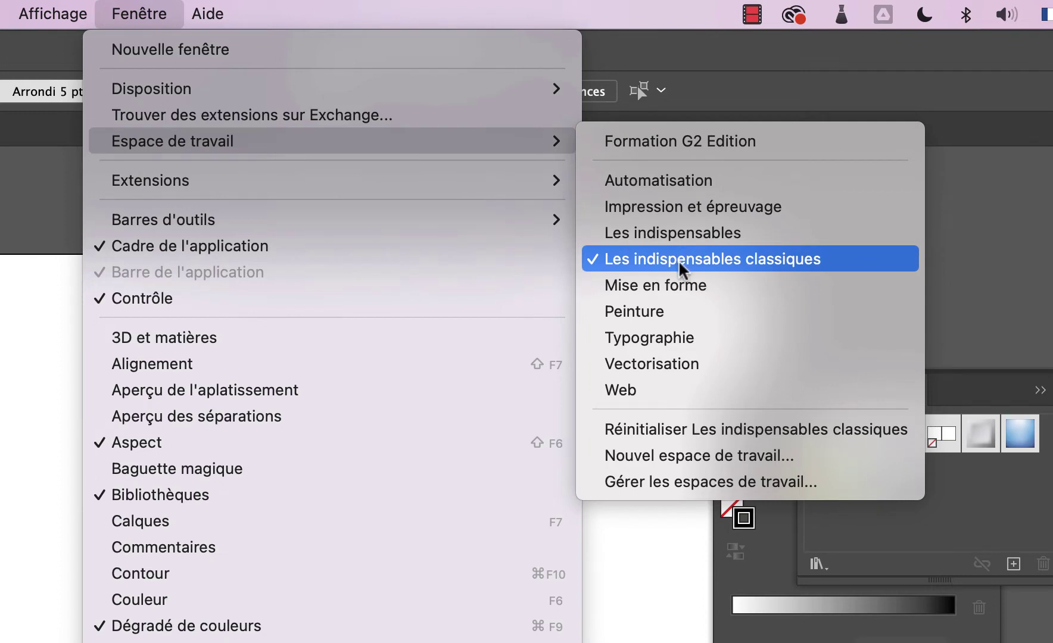
left_click(671, 433)
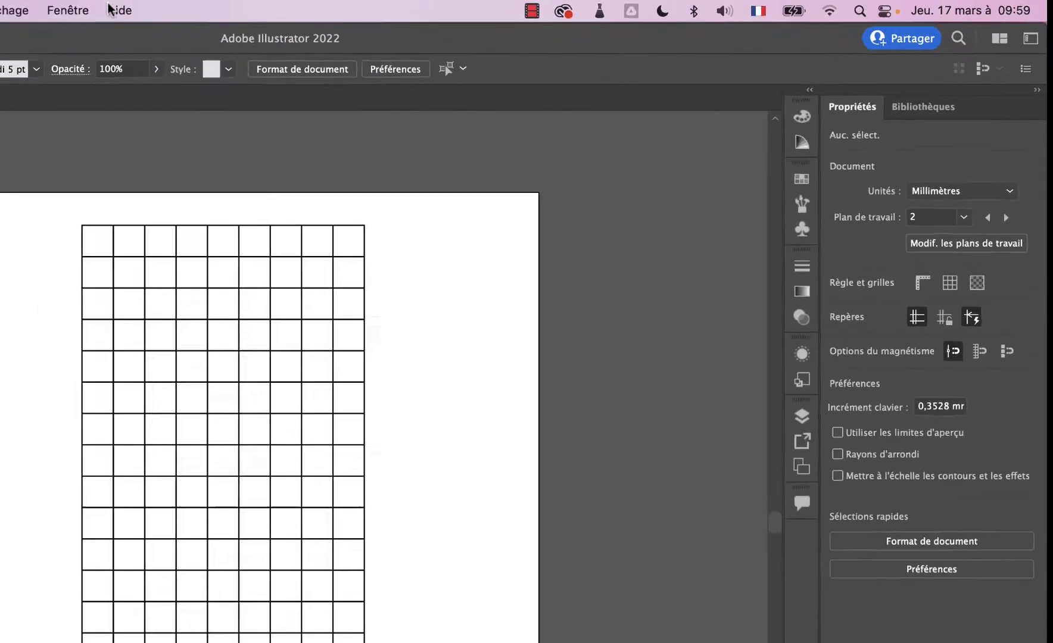
left_click(375, 7)
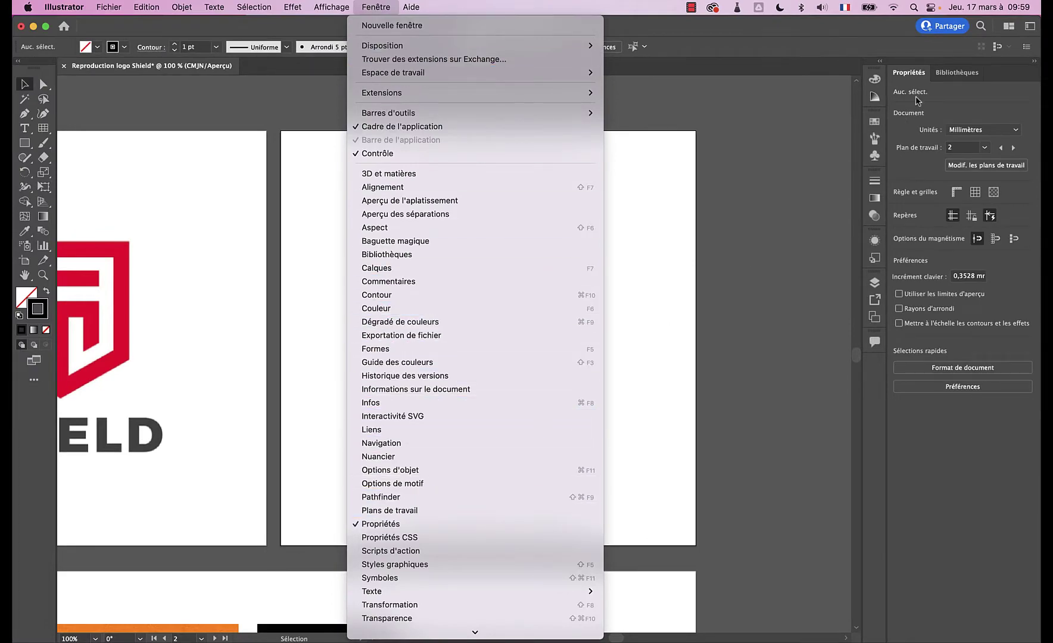
left_click(913, 77)
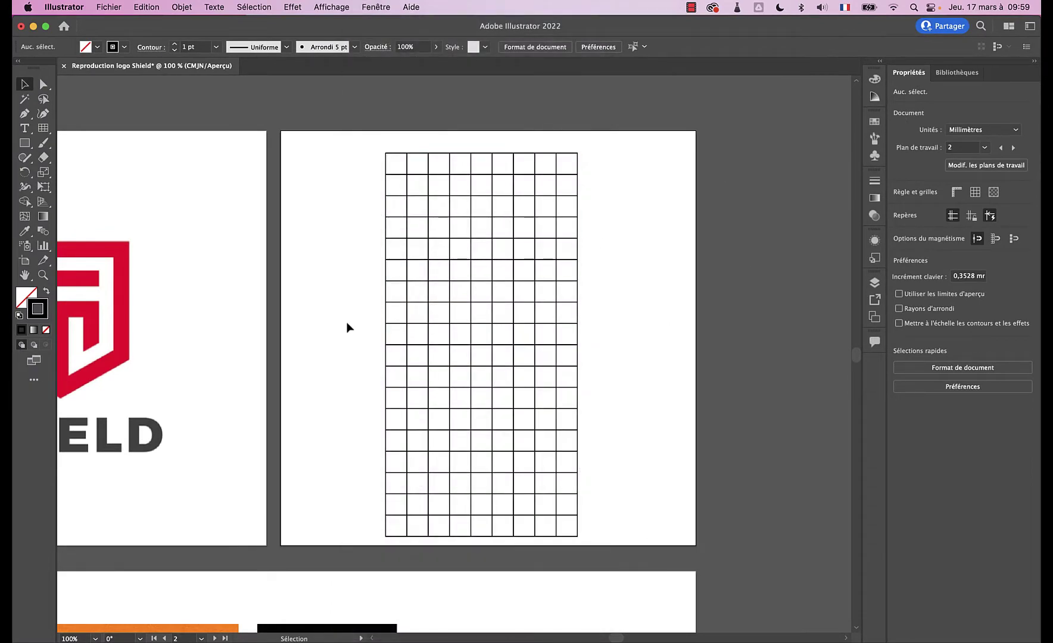
scroll(350, 328, "left", 5)
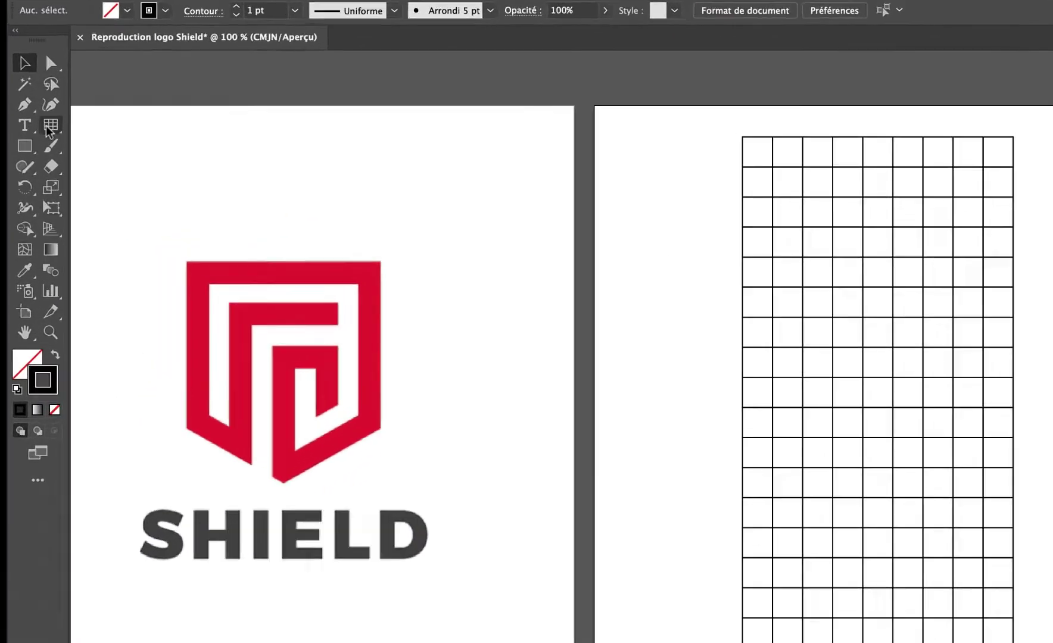
left_click(43, 128)
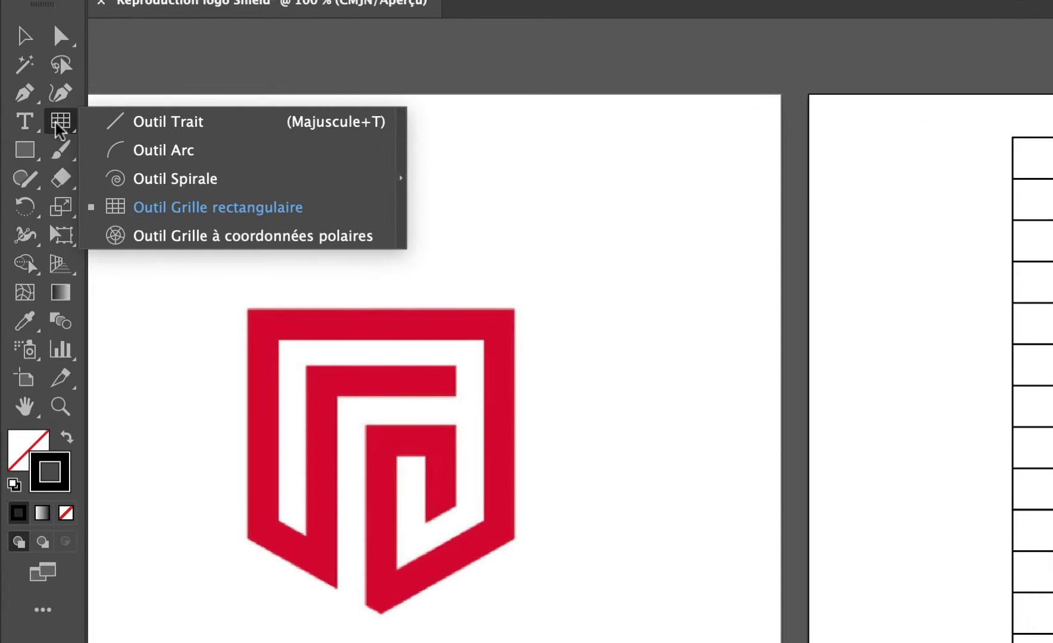
Draw a long diagonal line descending across the grid with the Line Segment tool.
left_click(116, 122)
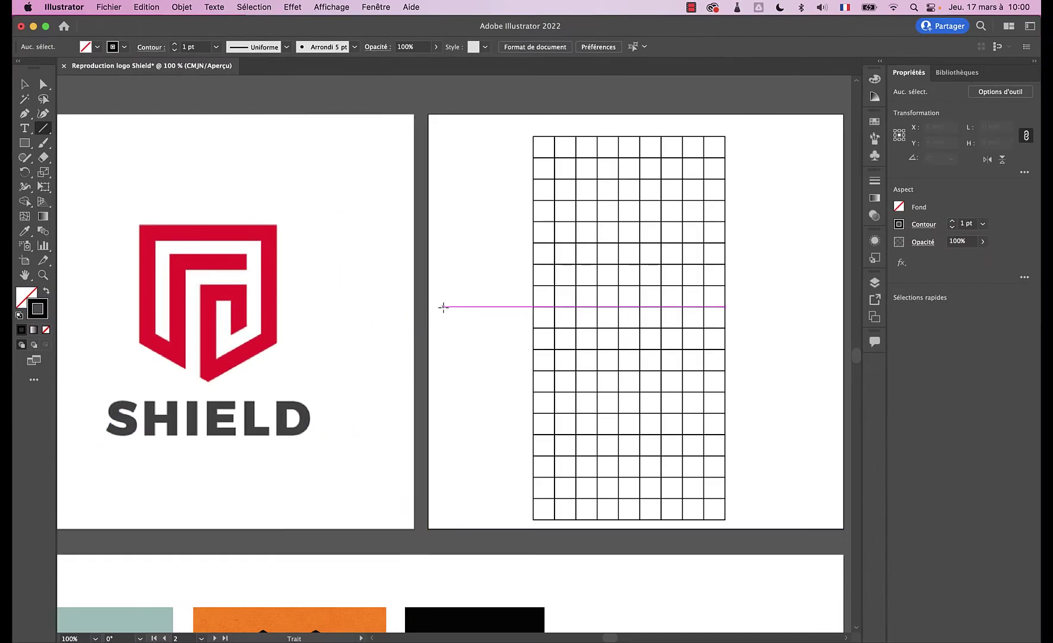
mouse_move(443, 307)
left_mouse_down()
mouse_move(655, 424)
mouse_move(690, 429)
left_mouse_up()
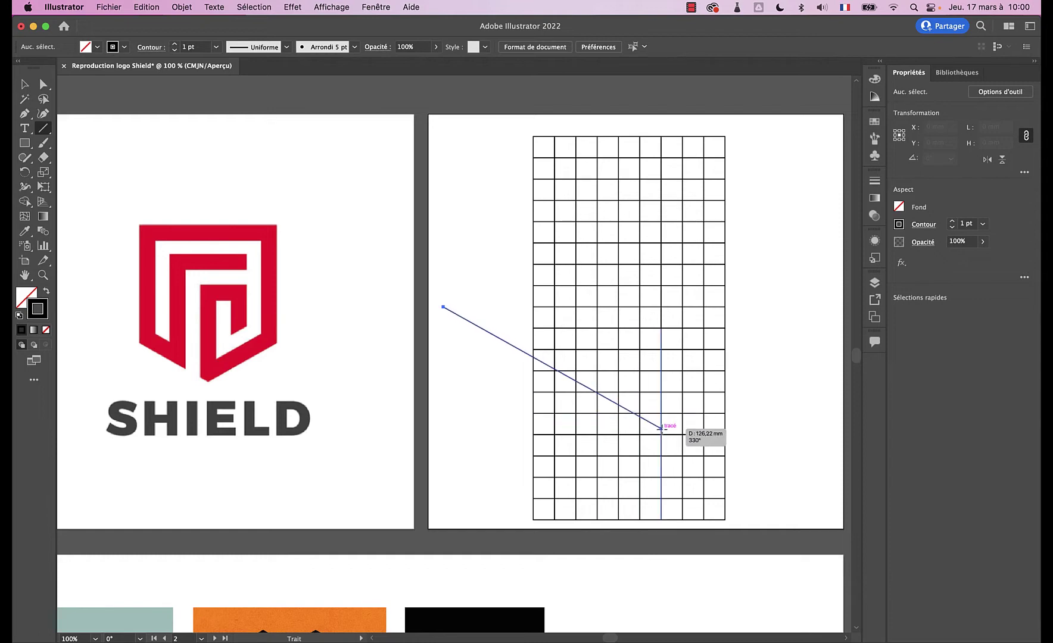
left_click_drag(691, 429, 735, 446)
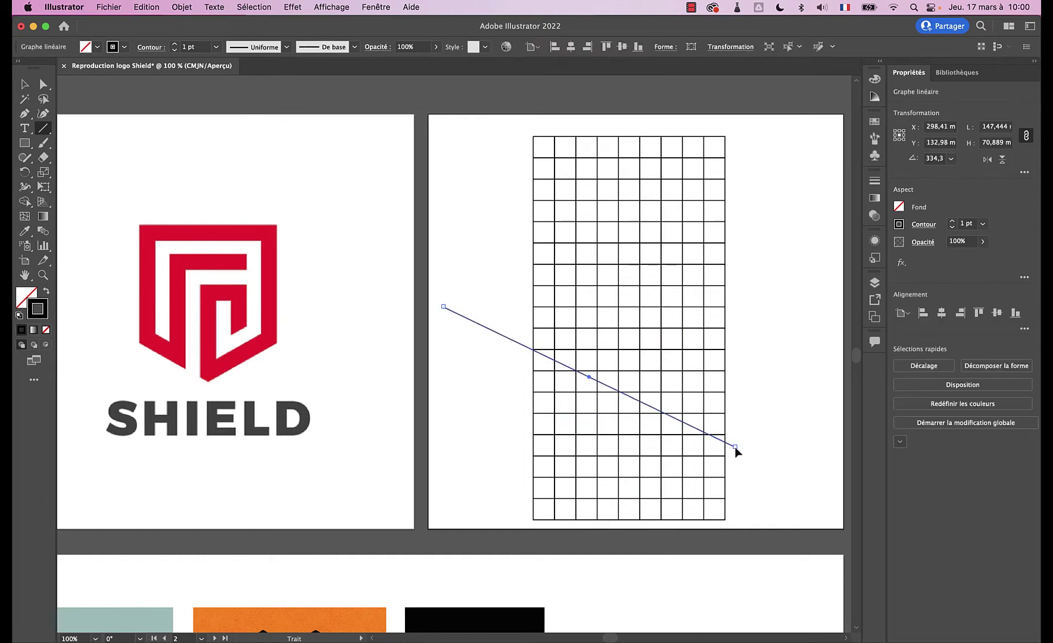
key("v")
left_click_drag(480, 341, 456, 348)
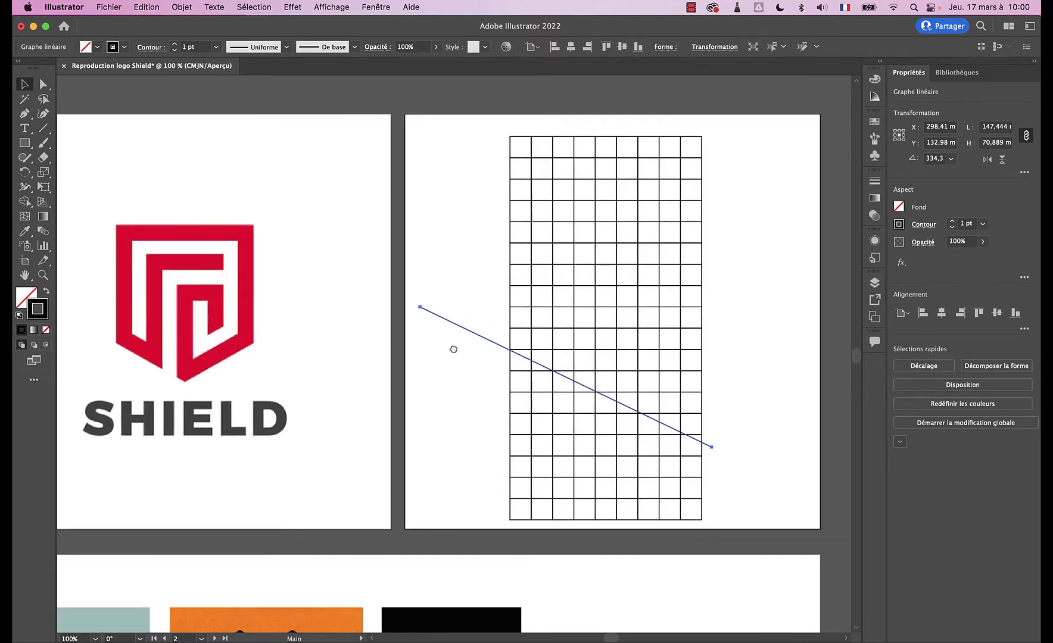
left_click(458, 301)
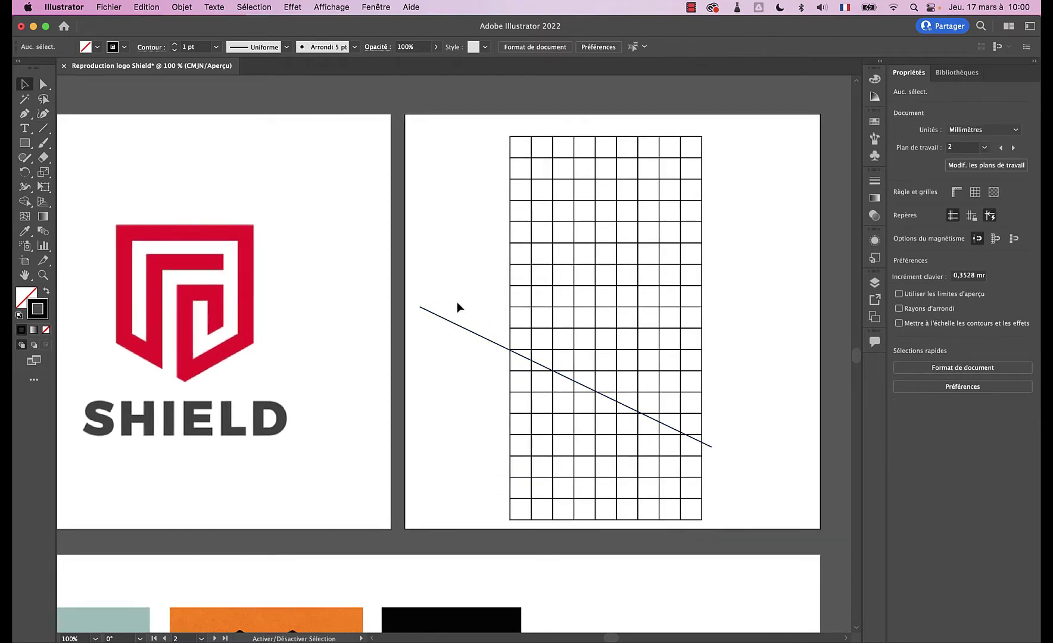
Copy the diagonal, flip it horizontally to form an X, and select both lines.
left_click(453, 323)
left_click_drag(452, 323, 451, 275)
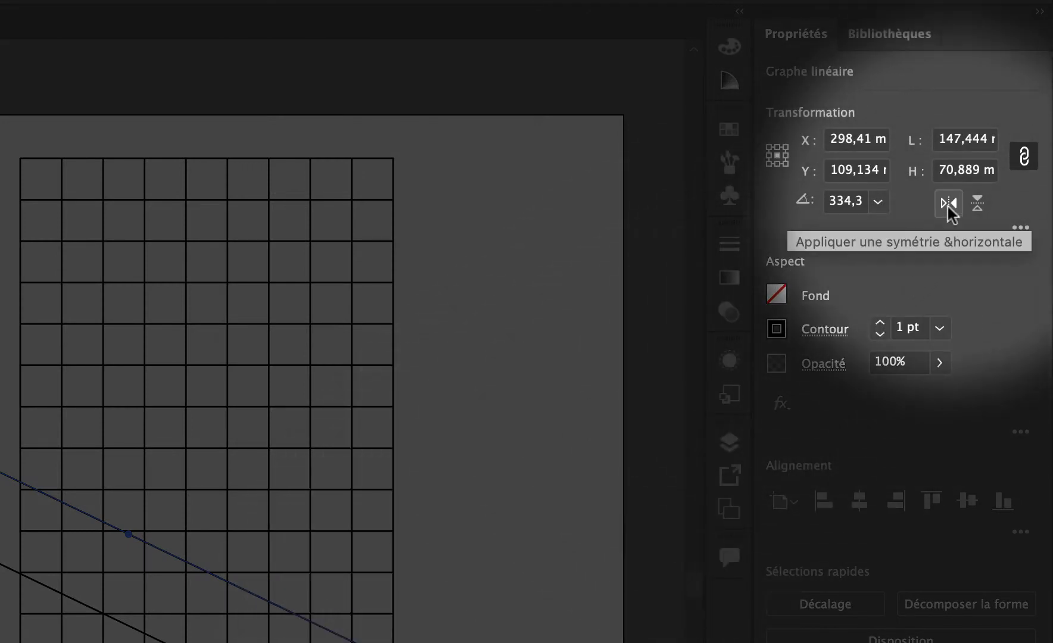
left_click(946, 204)
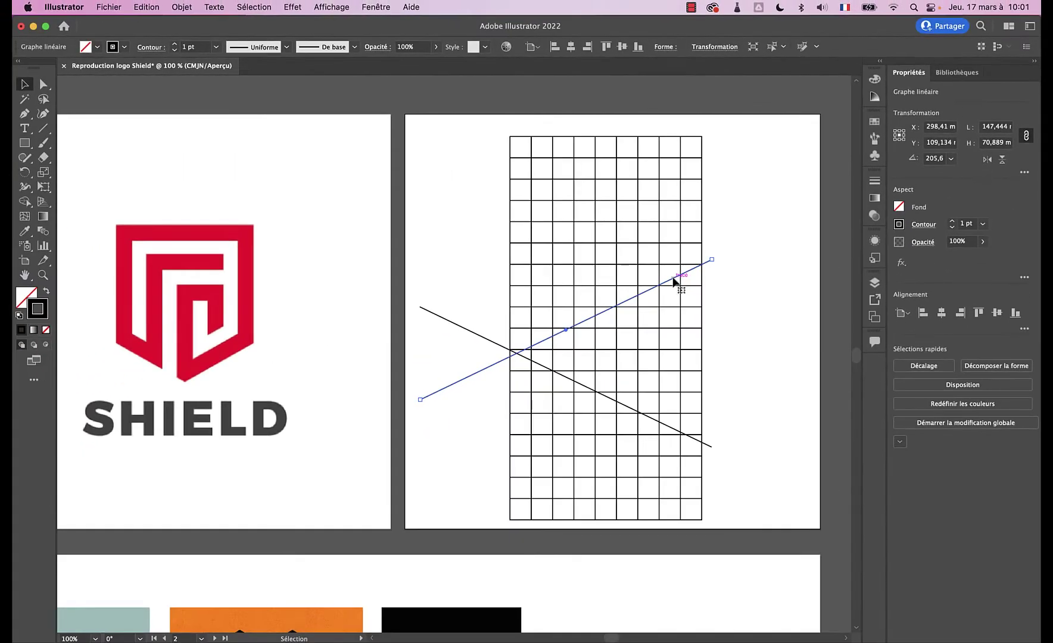
left_click_drag(665, 292, 804, 304)
left_click_drag(497, 352, 497, 331)
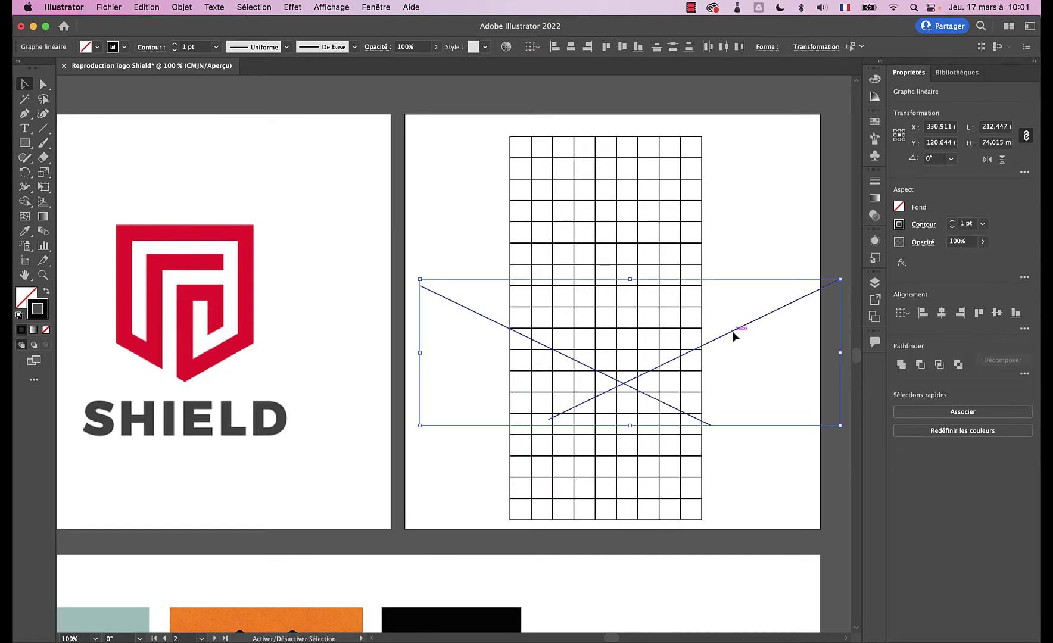
left_click(751, 268)
left_click(442, 296)
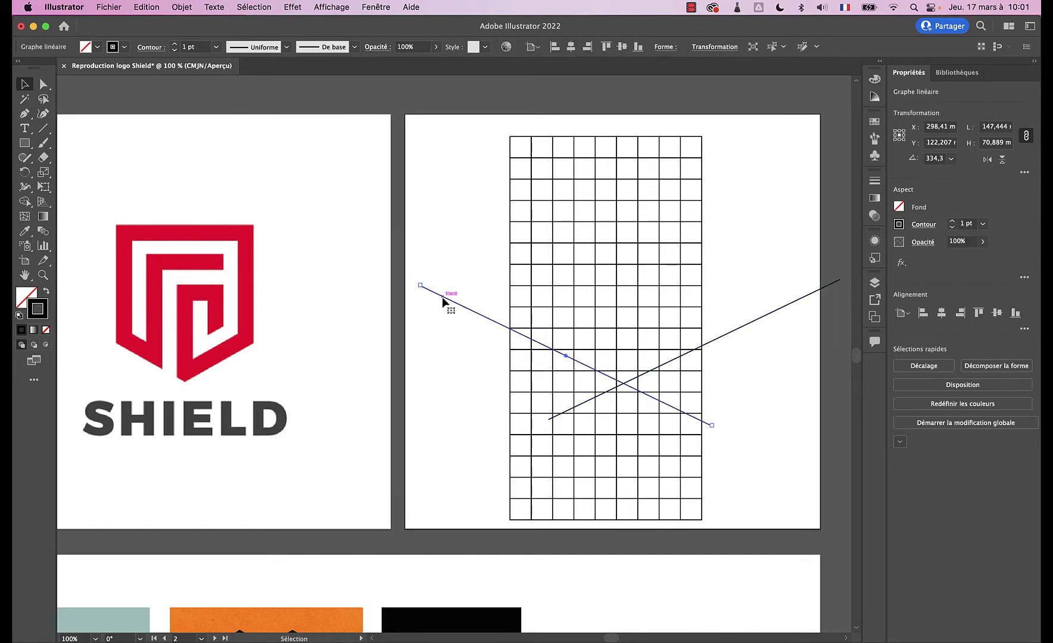
left_click(752, 325, "shift")
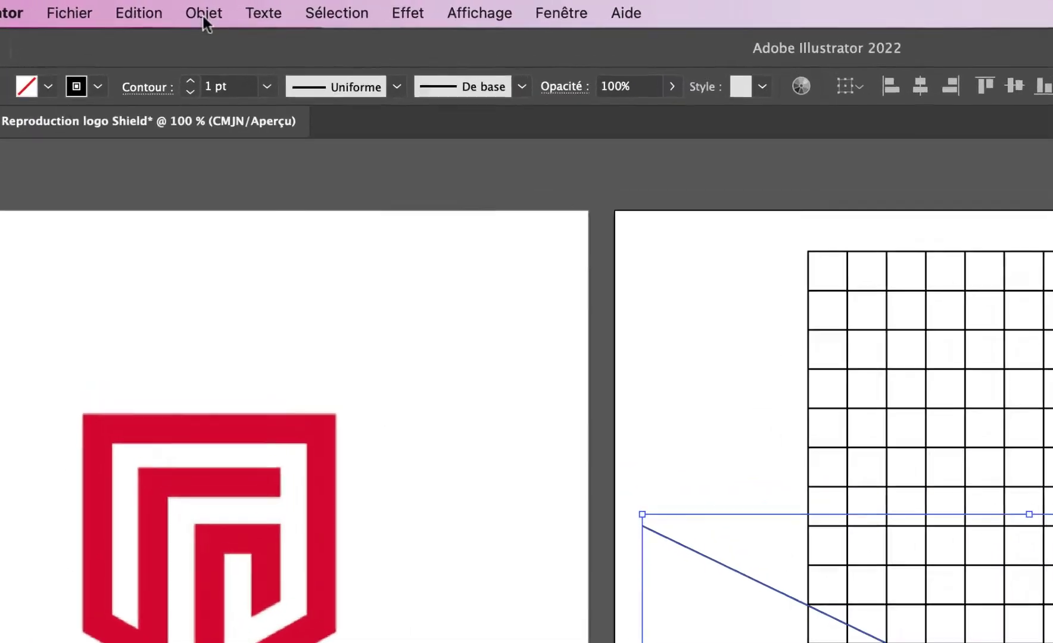
Group the two crossing lines and drag the X left and down toward the logo.
left_click(181, 7)
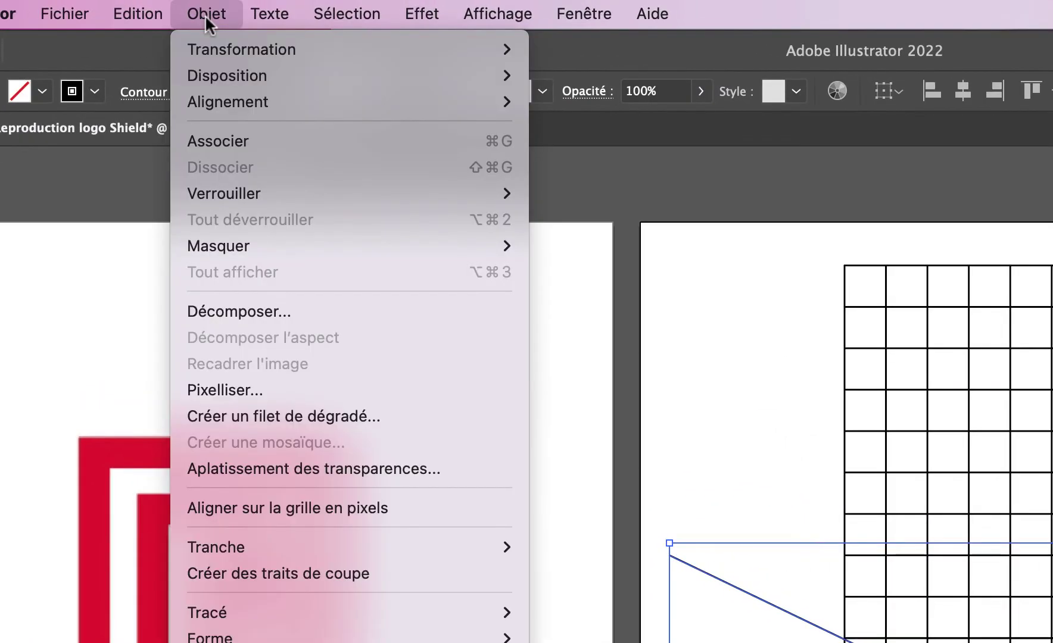
left_click(204, 141)
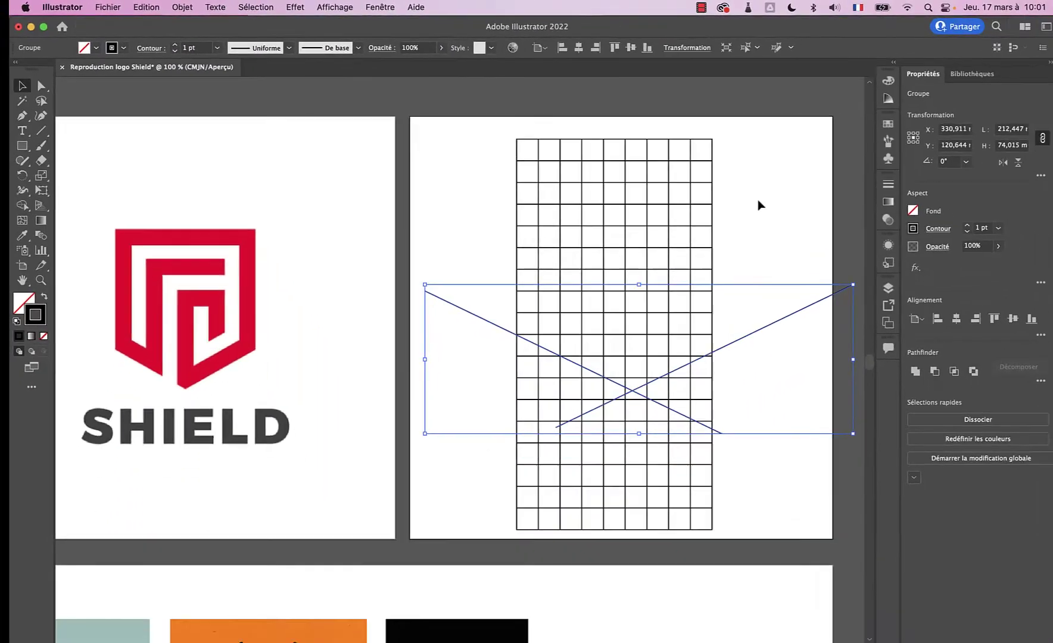
left_click(765, 289)
mouse_move(776, 312)
left_mouse_down()
mouse_move(746, 324)
mouse_move(751, 347)
mouse_move(754, 320)
left_mouse_up()
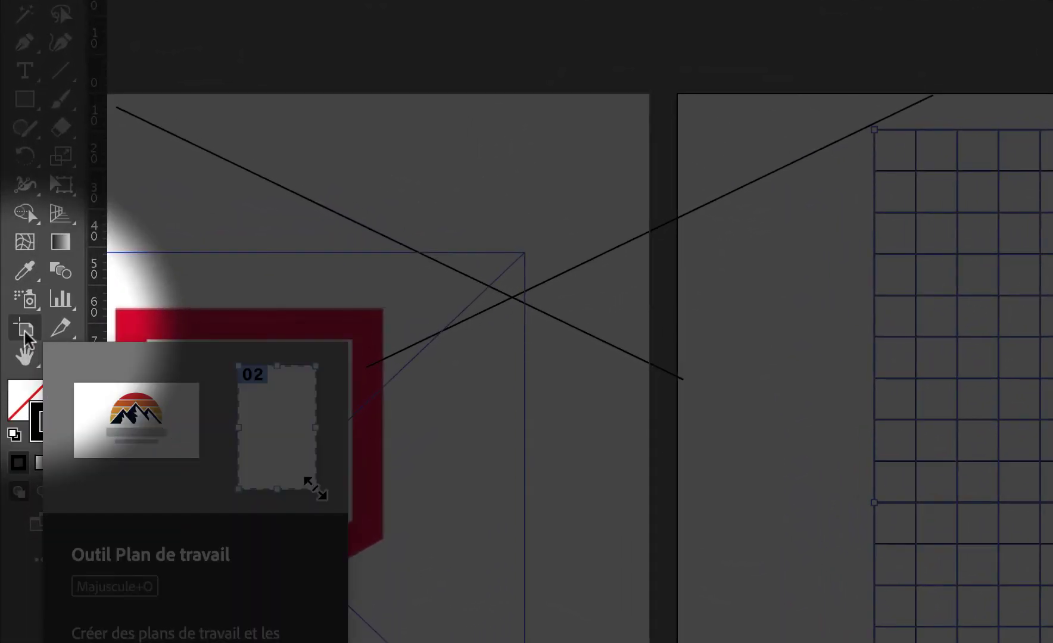
Turn on Show Center Mark in artboard 2's Artboard Options, then return to selecting objects.
left_click(24, 332)
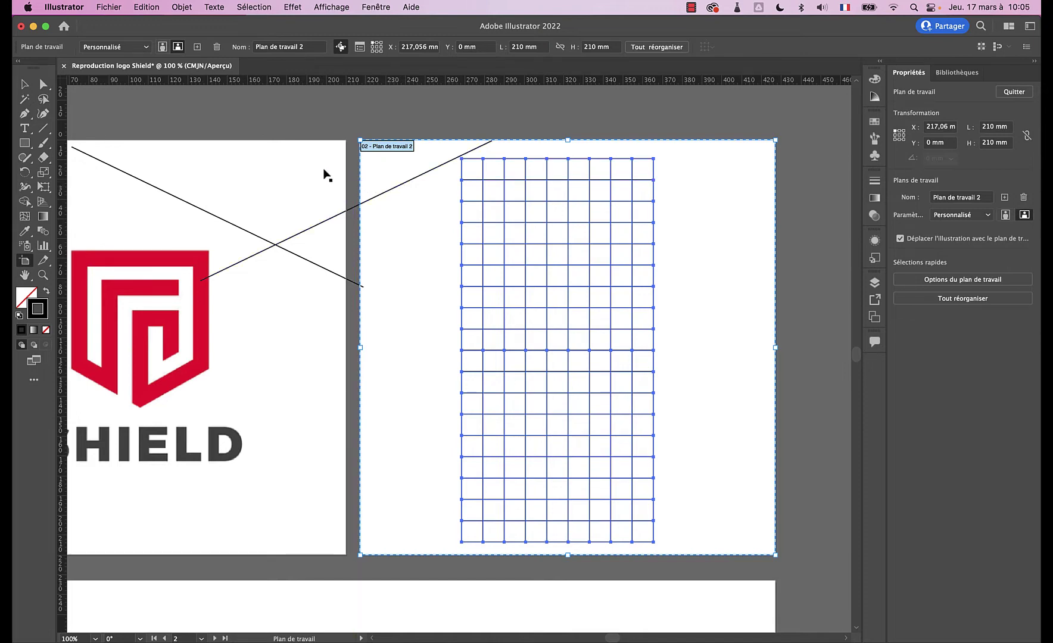
key("Escape")
left_click(26, 260)
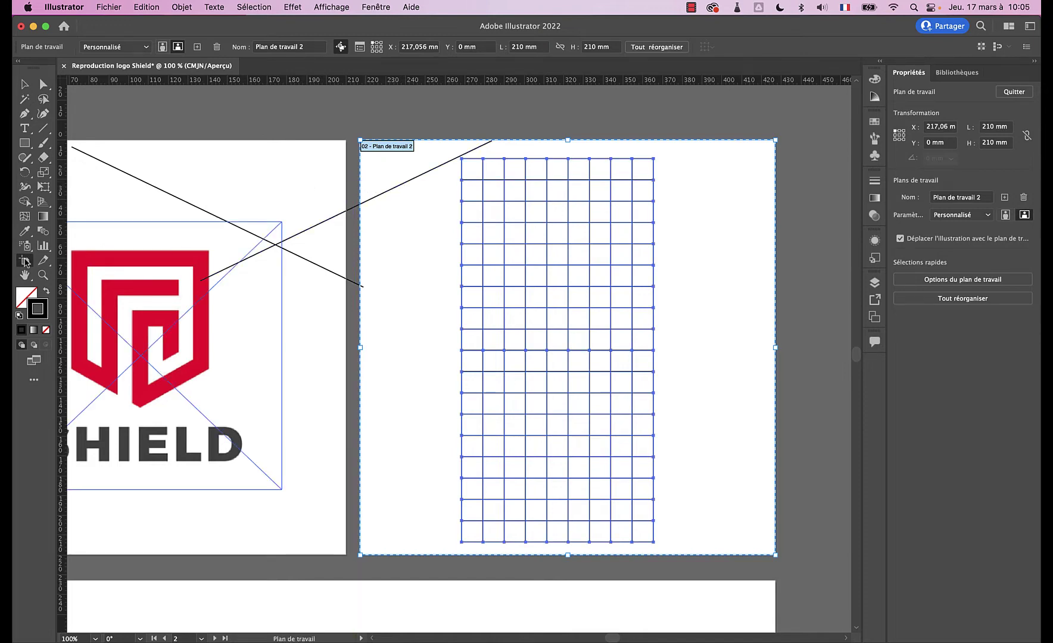
left_click(319, 170)
left_click(398, 170)
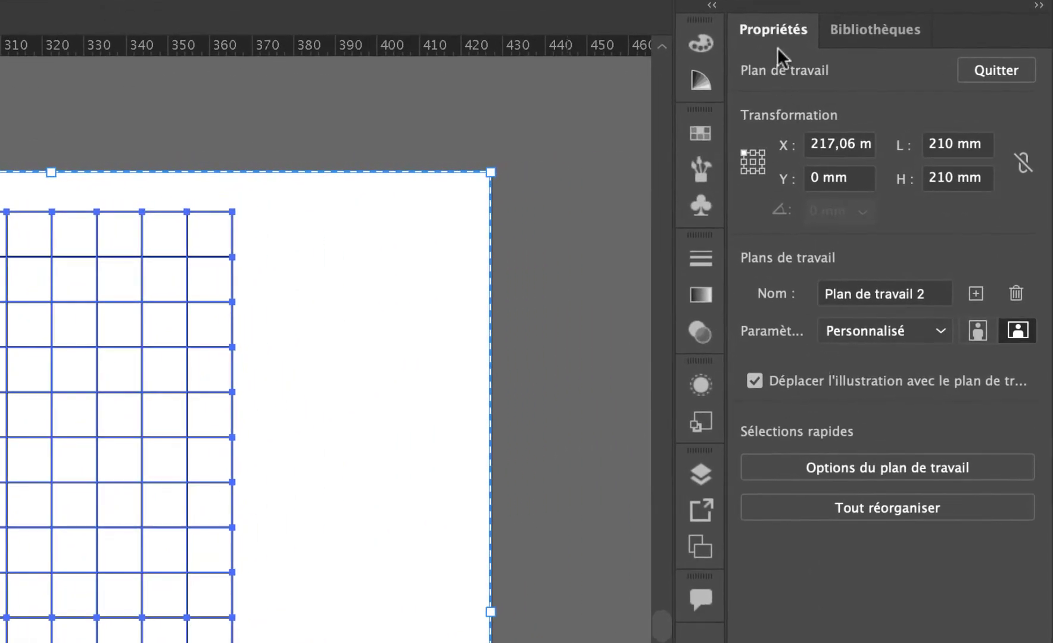
left_click(842, 464)
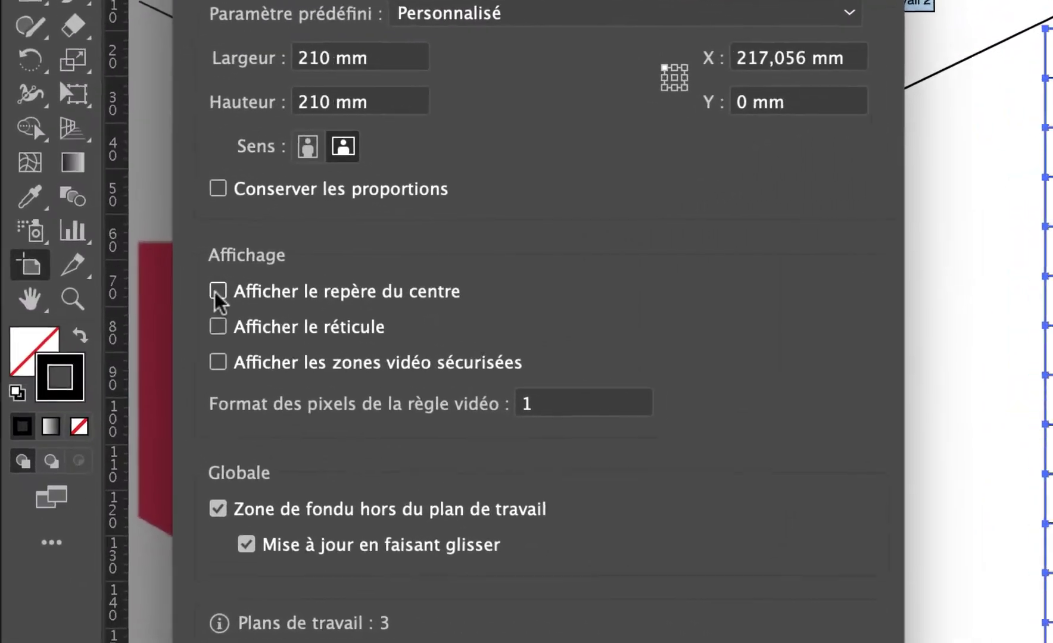
left_click(106, 273)
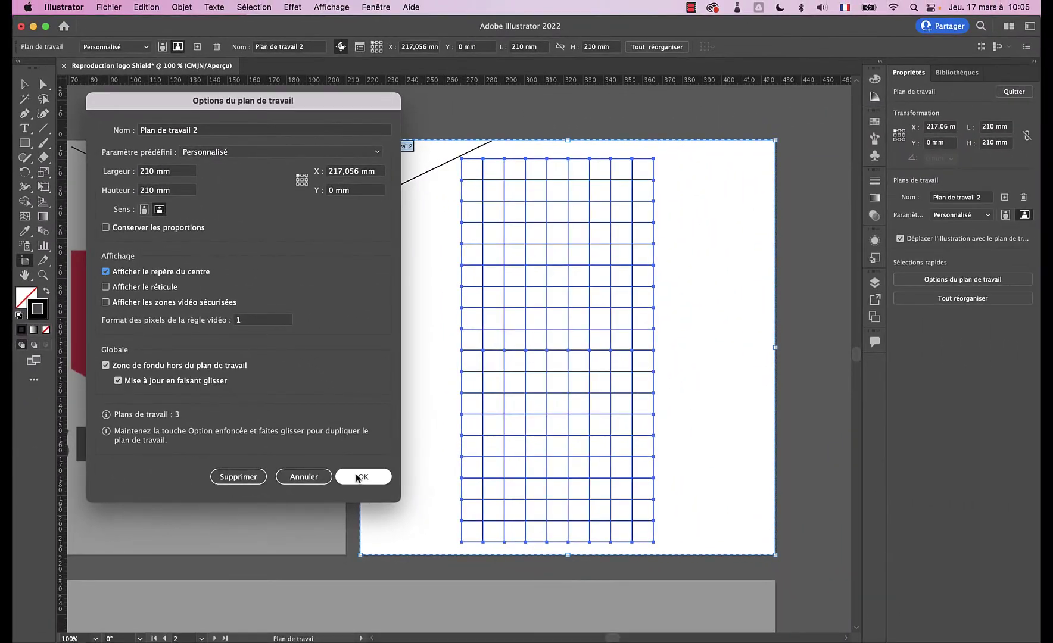
left_click(357, 477)
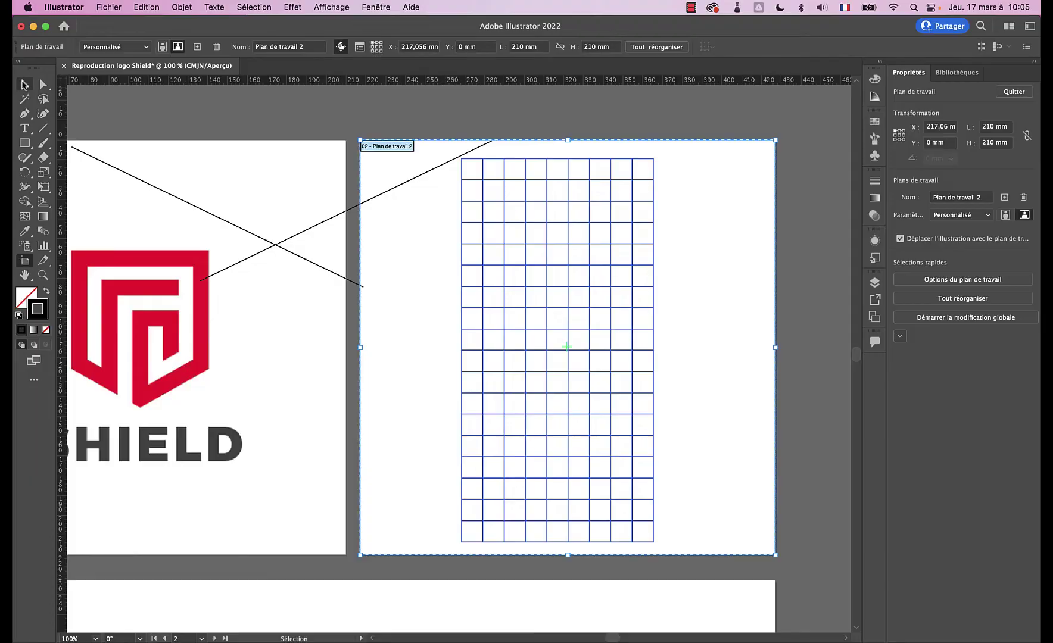
key("Escape")
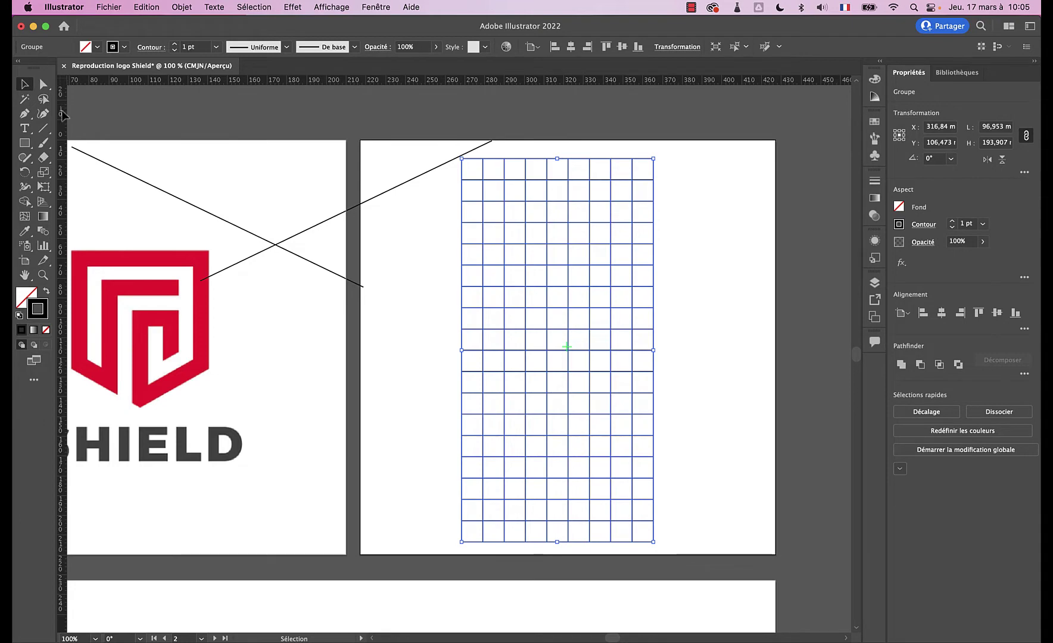
Drag a vertical guide from the left ruler onto the grid artboard.
key("a")
key("super+r")
key("super+r")
key("super+r")
key("super+r")
left_click(331, 7)
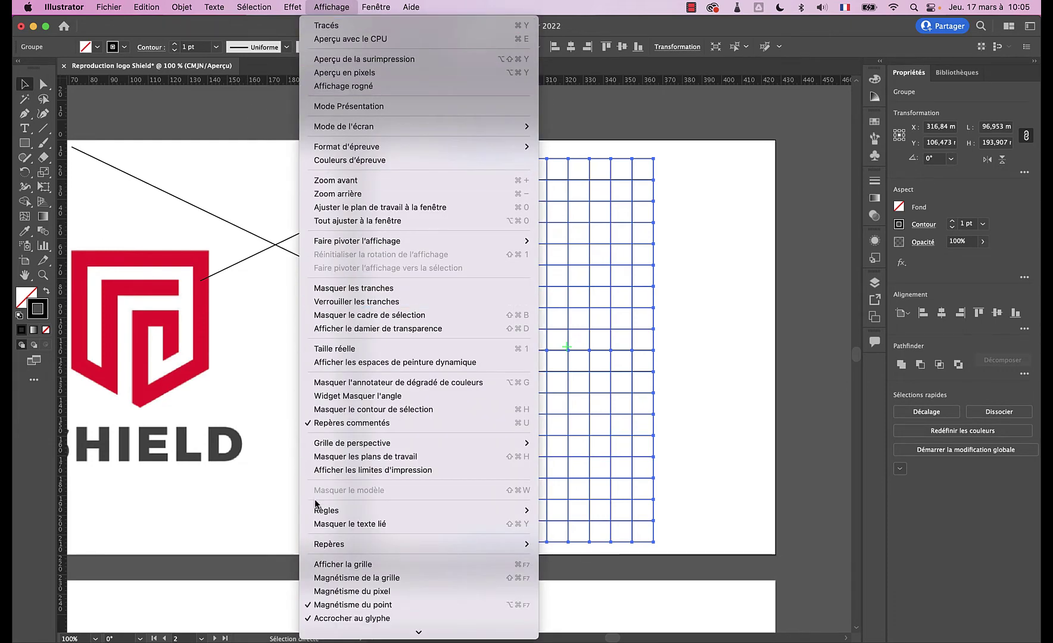
mouse_move(411, 510)
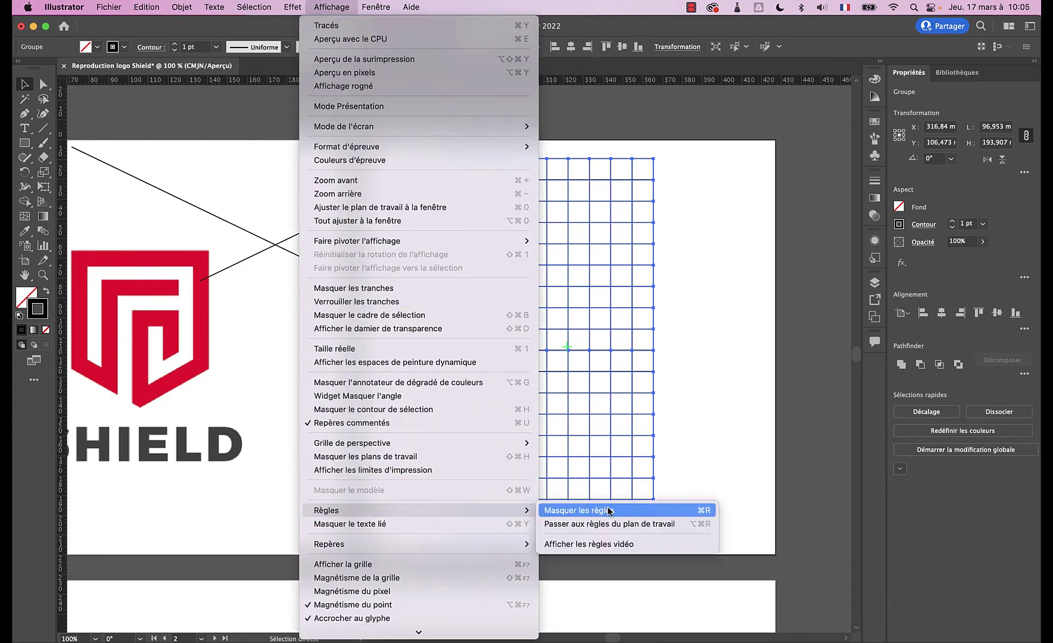
left_click(744, 375)
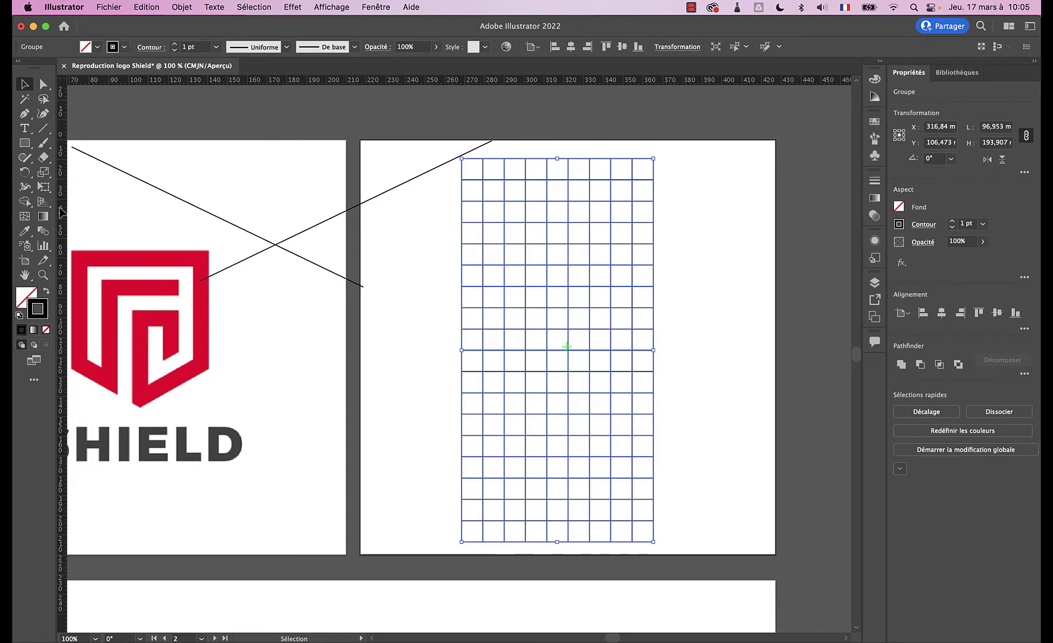
mouse_move(62, 212)
left_mouse_down()
mouse_move(275, 211)
mouse_move(567, 139)
mouse_move(569, 355)
mouse_move(566, 343)
left_mouse_up()
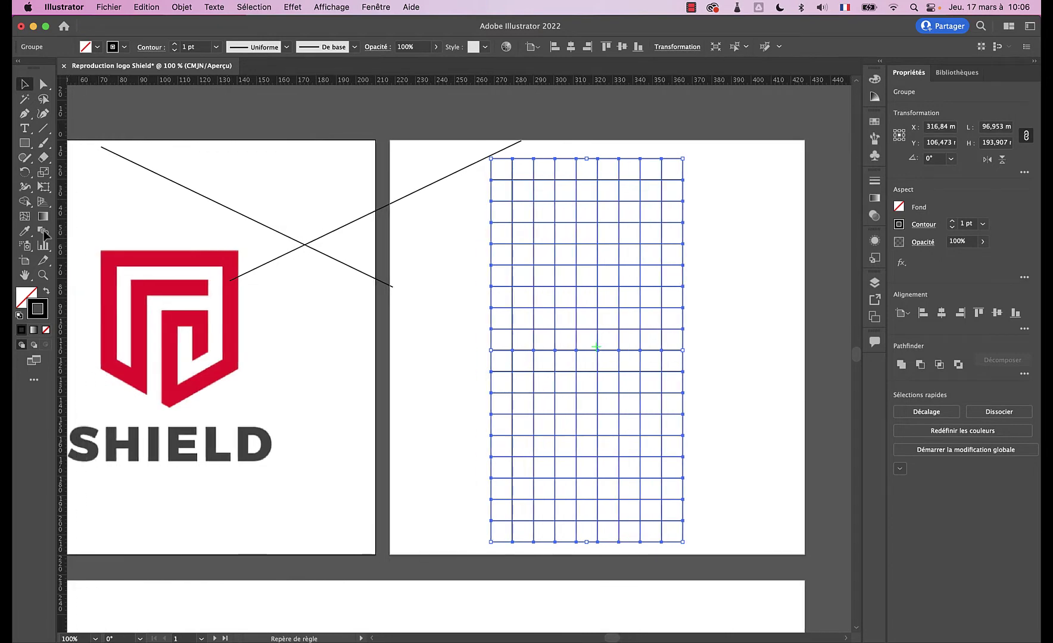
Zoom in and place a vertical guide through the grid's centre point.
scroll(101, 236, "left", 3)
key("super+plus")
key("super+plus")
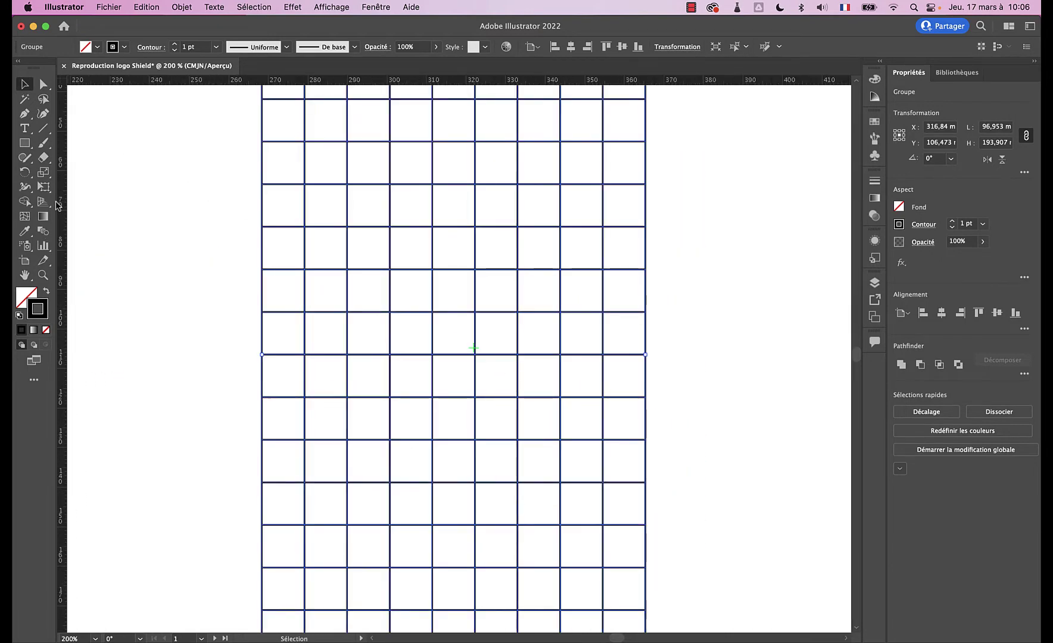
left_click(477, 356)
left_click_drag(477, 356, 498, 362)
left_click_drag(65, 341, 474, 316)
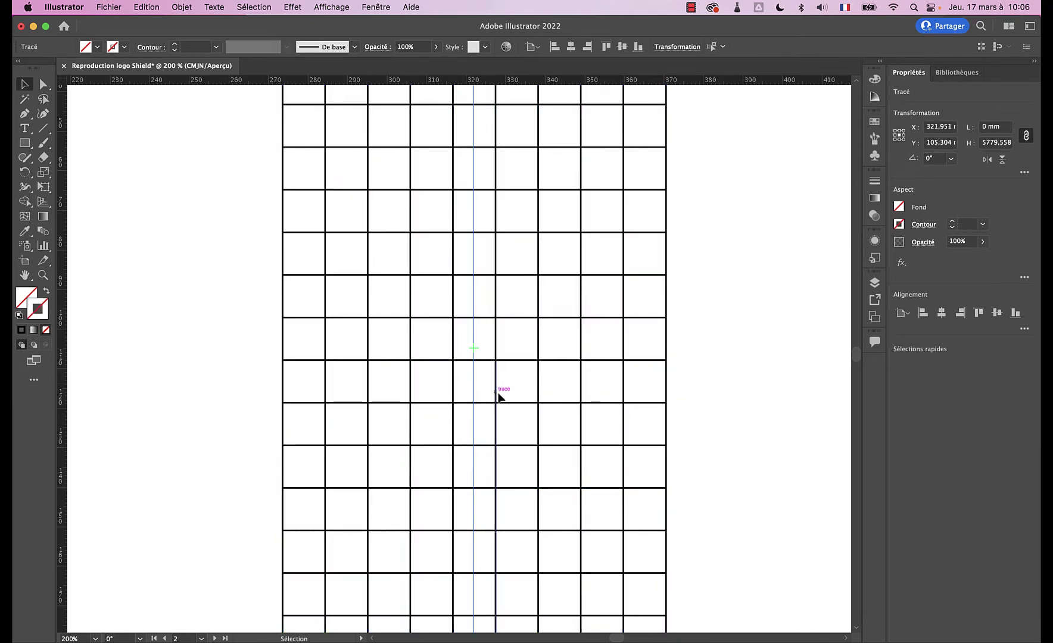
key("super+1")
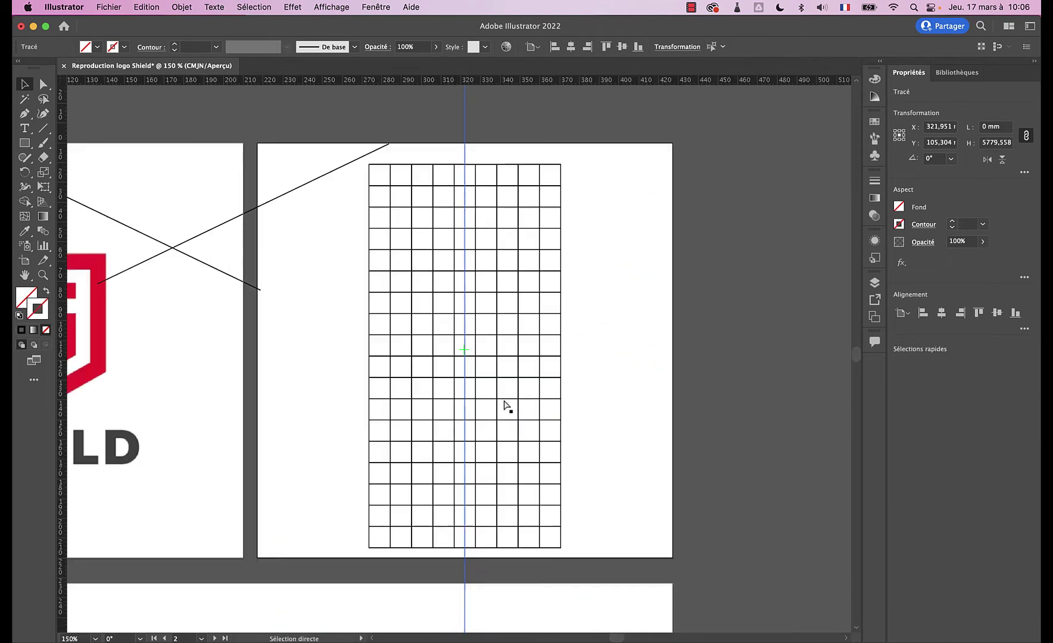
Drag the selected grid until its centre snaps onto the guide at the artboard centre.
left_click_drag(456, 386, 533, 387)
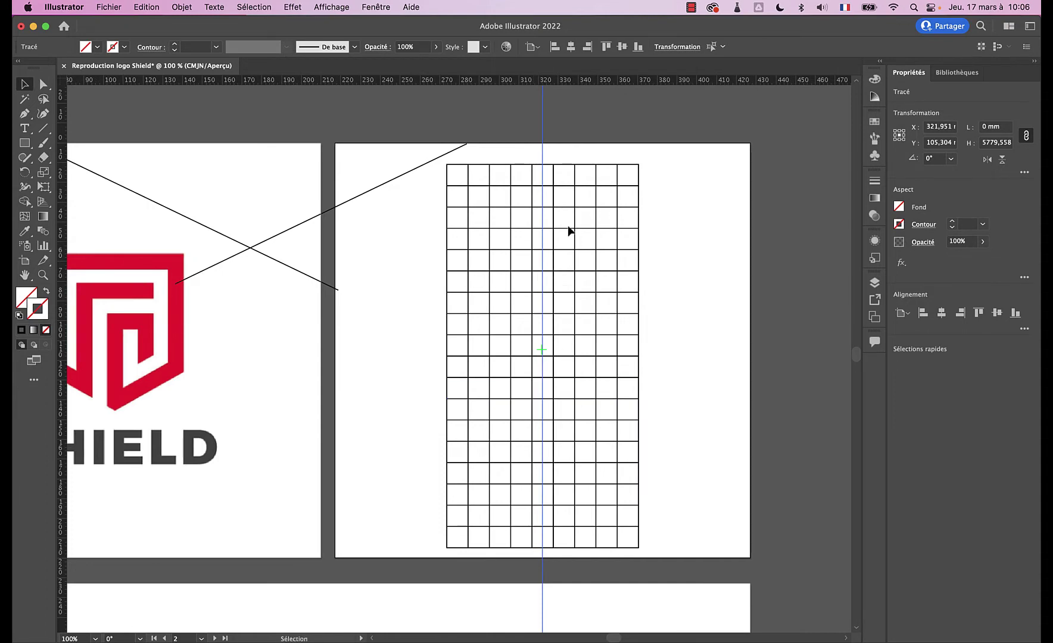
left_click(560, 165)
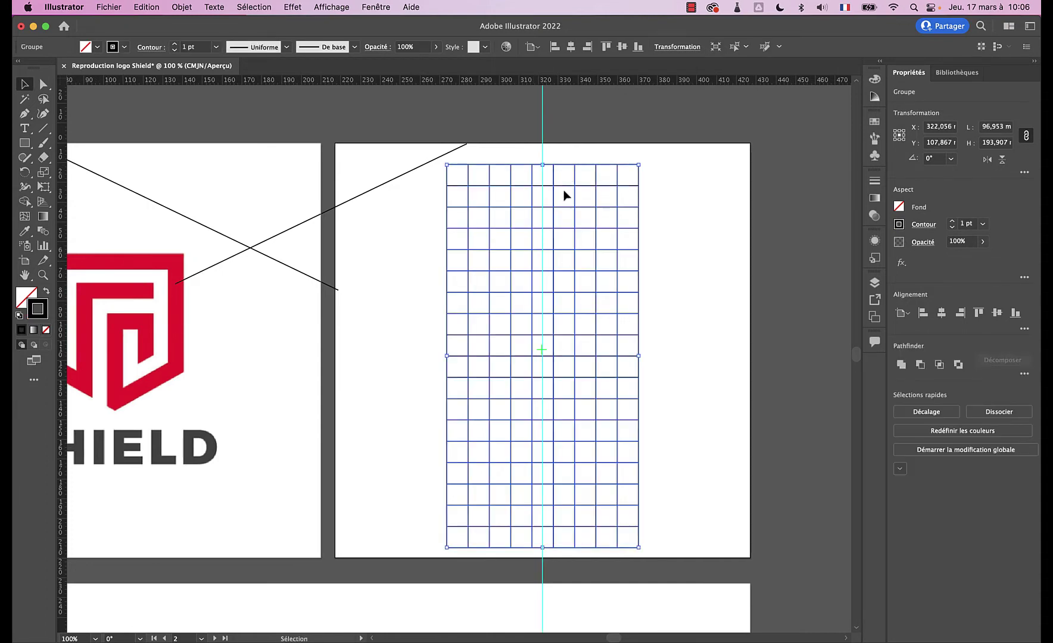
mouse_move(557, 207)
left_mouse_down()
mouse_move(582, 201)
mouse_move(556, 200)
left_mouse_up()
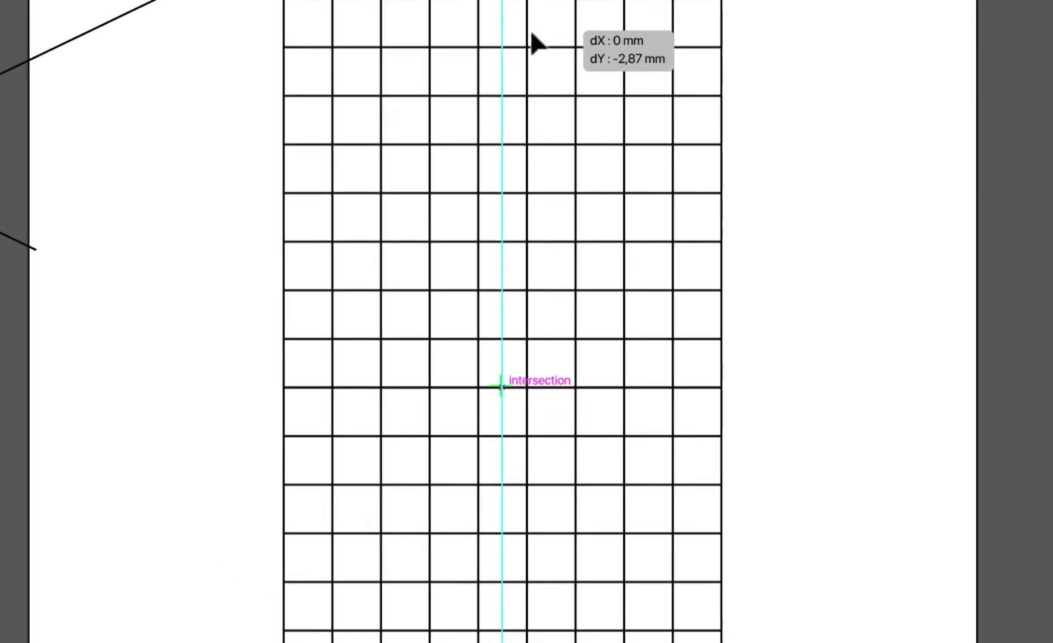
left_click_drag(533, 35, 529, 32)
left_click_drag(529, 28, 528, 28)
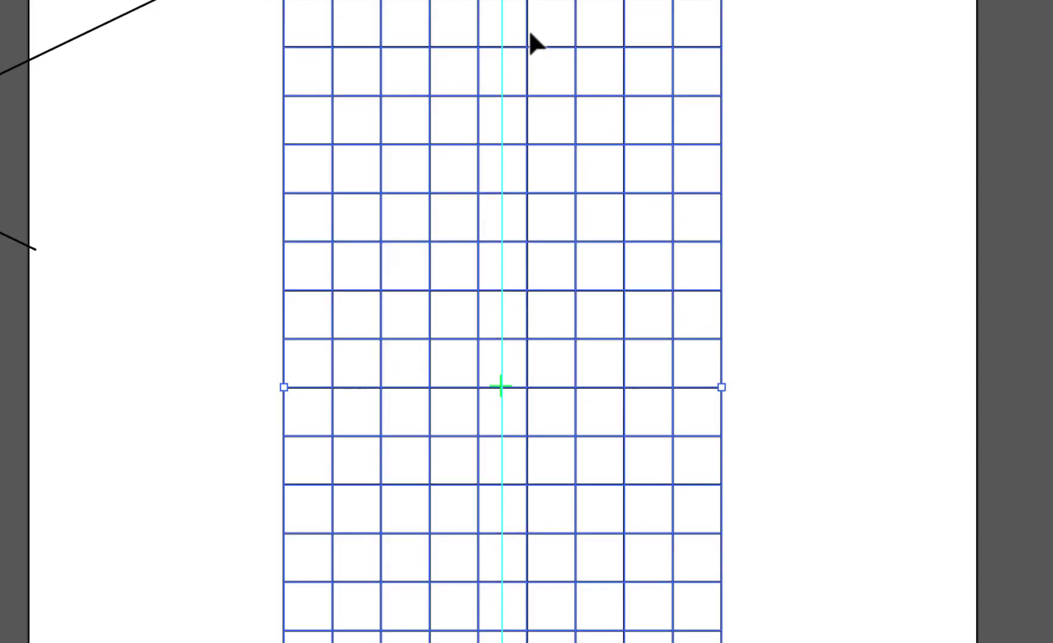
left_click(5, 71)
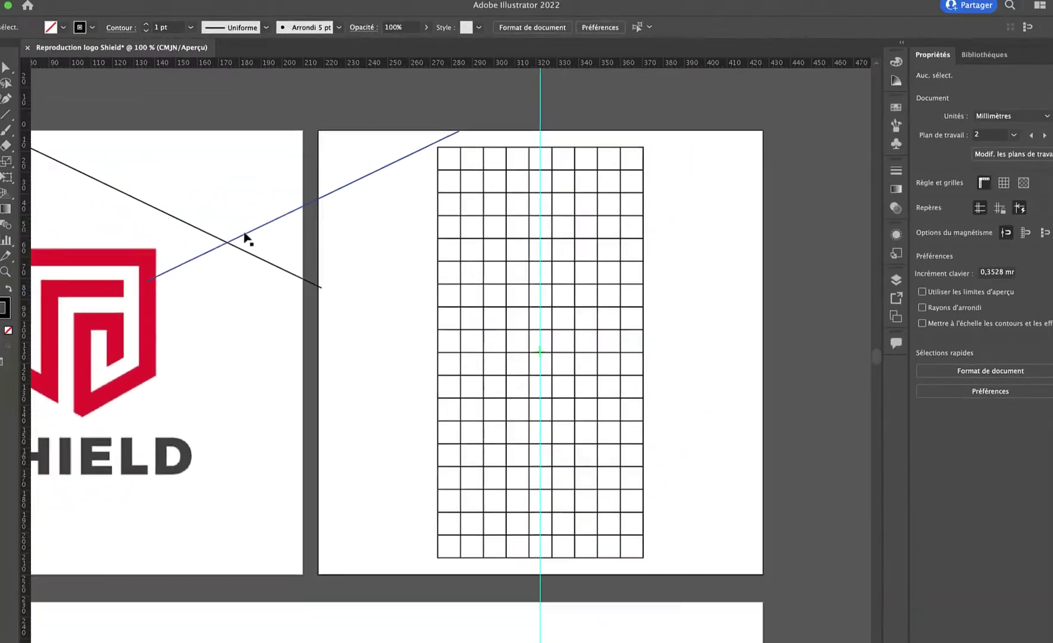
Drag the crossed lines onto the grid, lowering them so their crossing sits on the guide.
mouse_move(294, 242)
left_mouse_down()
mouse_move(561, 352)
mouse_move(560, 456)
left_mouse_up()
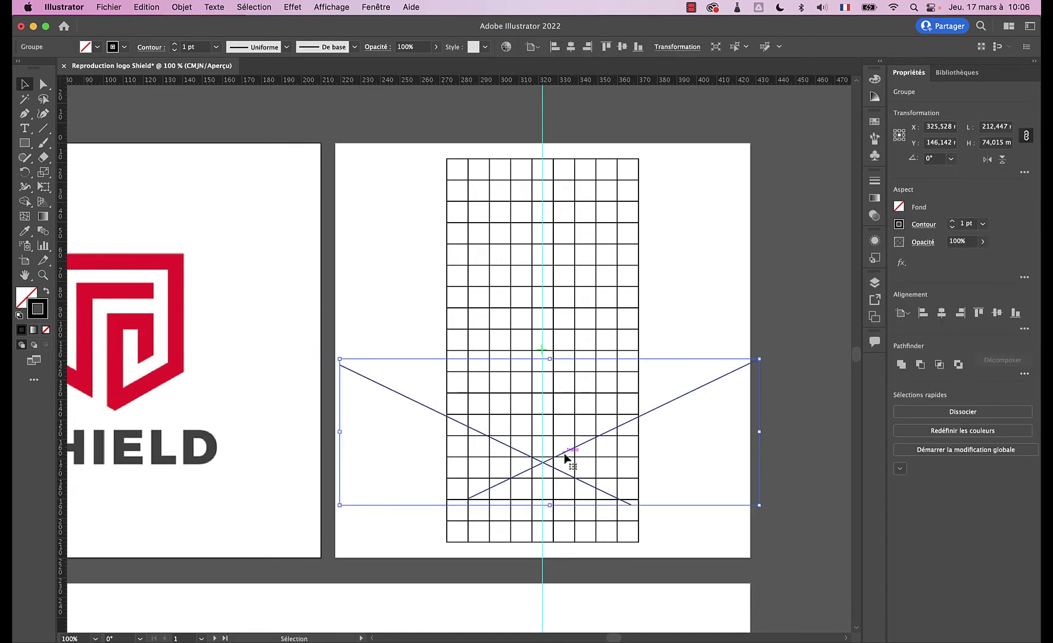
scroll(563, 458, "up", 5)
scroll(564, 430, "down", 2)
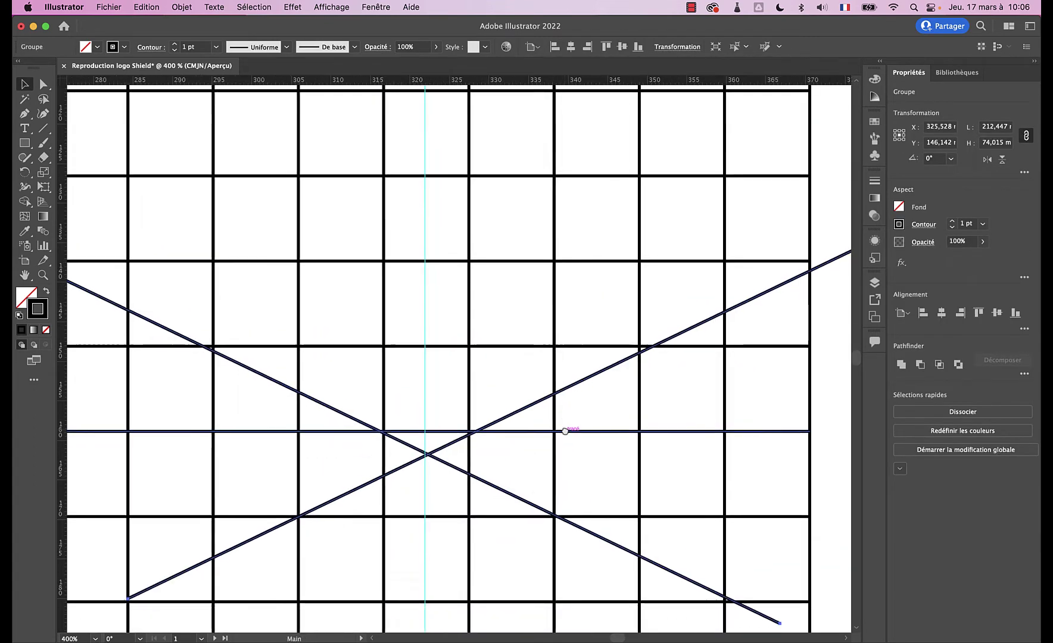
scroll(479, 357, "down", 3)
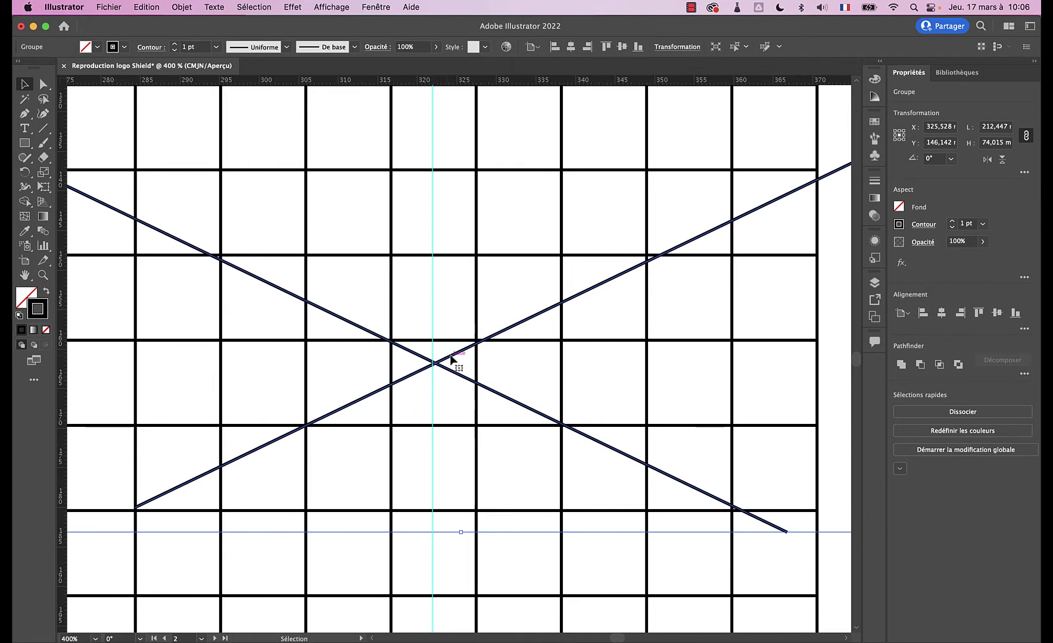
left_click_drag(832, 177, 829, 188)
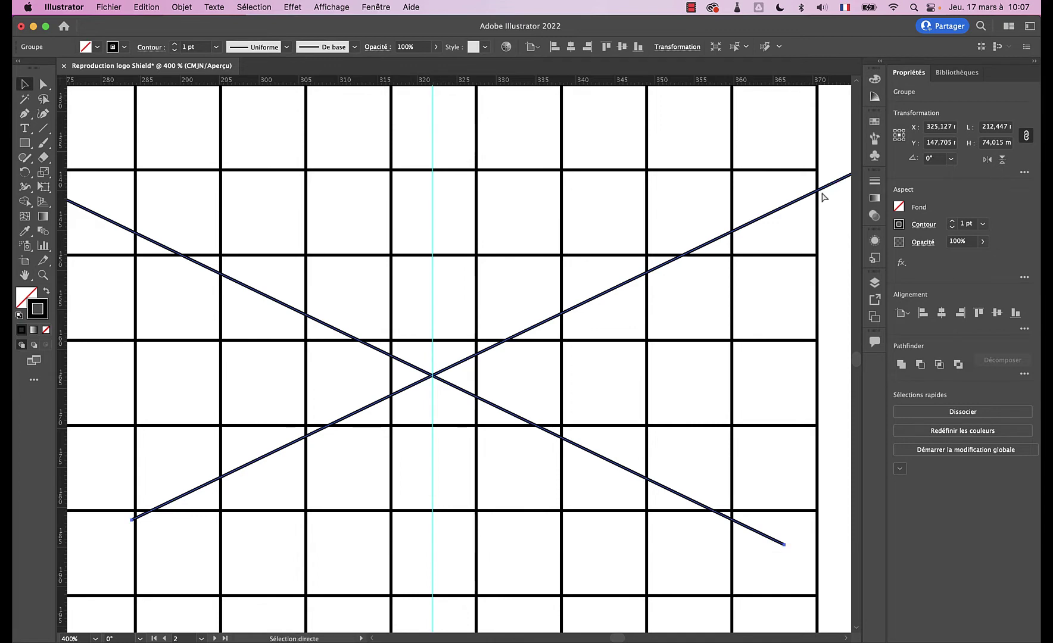
Zoom out to show the SHIELD and grid artboards, deselect, and return to actual size.
key("super+minus")
key("super+minus")
key("super+minus")
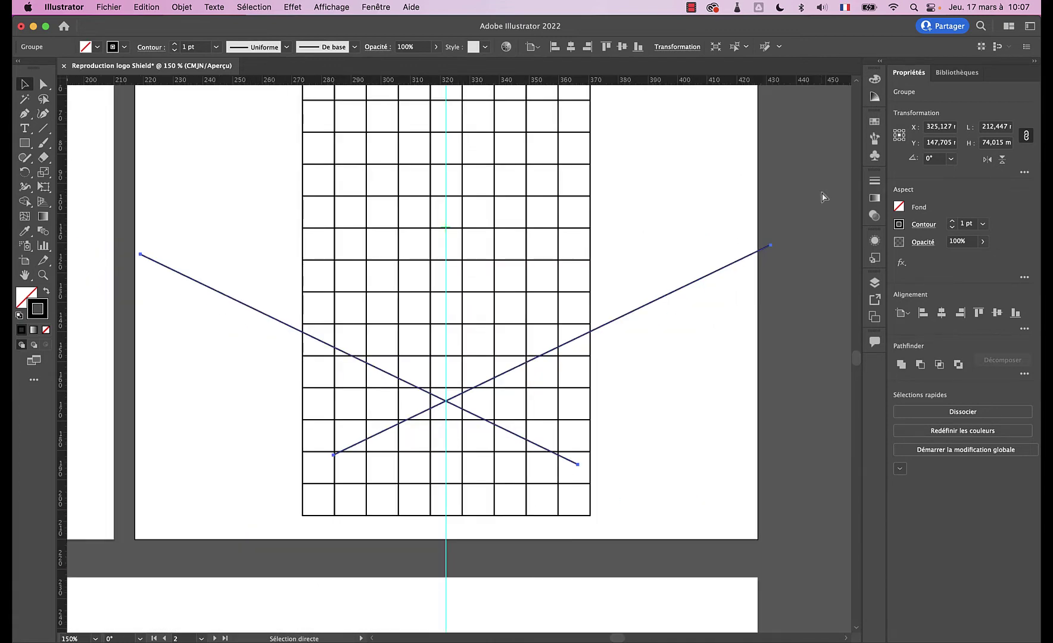
key("v")
left_click_drag(610, 308, 703, 303)
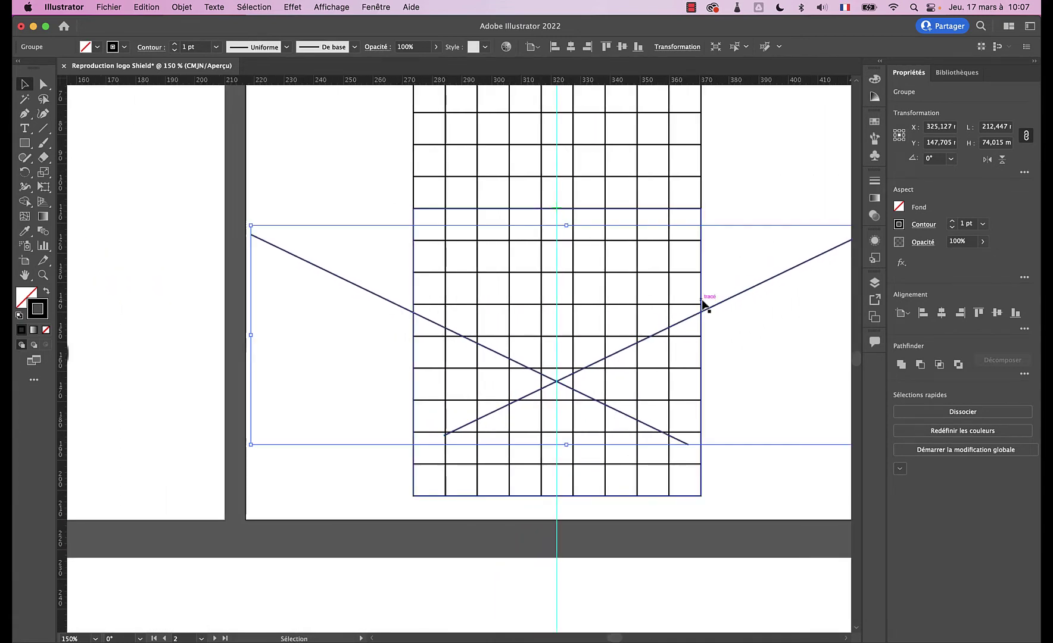
key("super+minus")
key("super+minus")
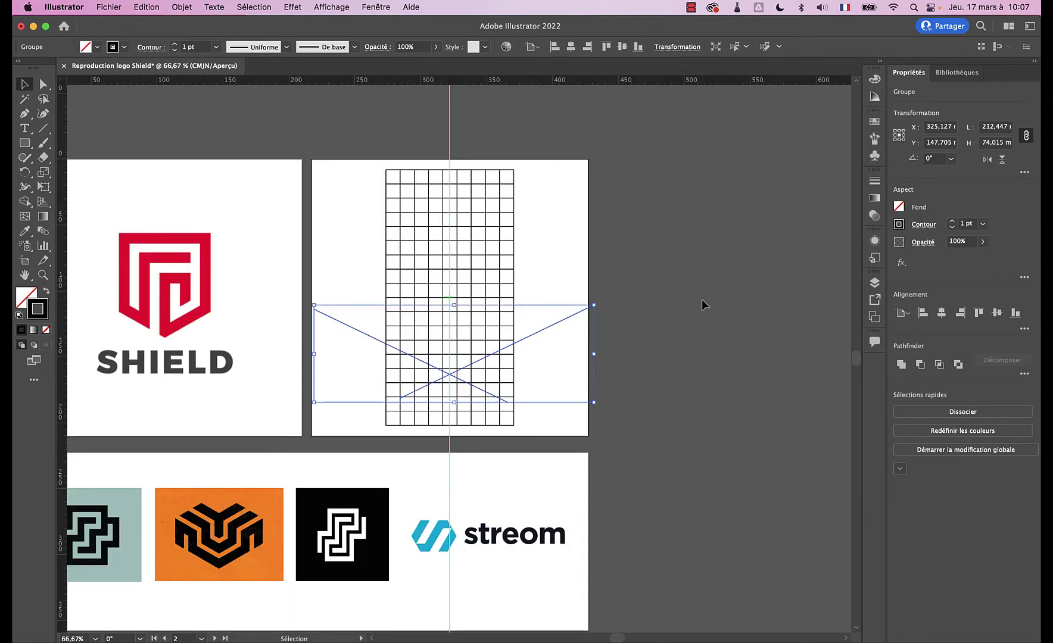
key("space")
mouse_move(333, 339)
left_mouse_down()
mouse_move(679, 329)
mouse_move(414, 332)
mouse_move(422, 319)
left_mouse_up()
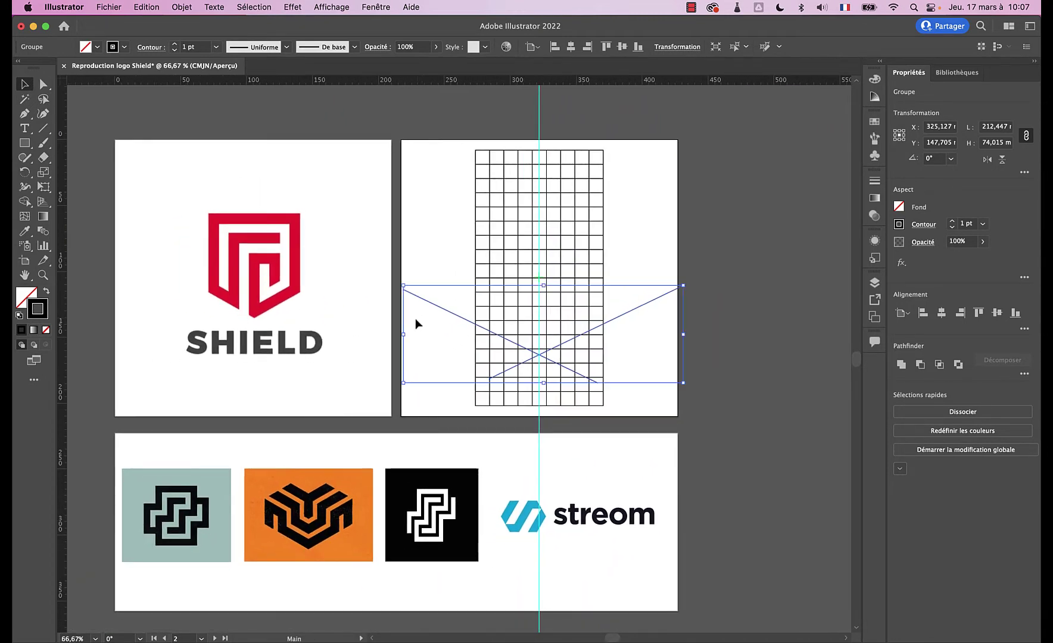
left_click(415, 319)
key("super+1")
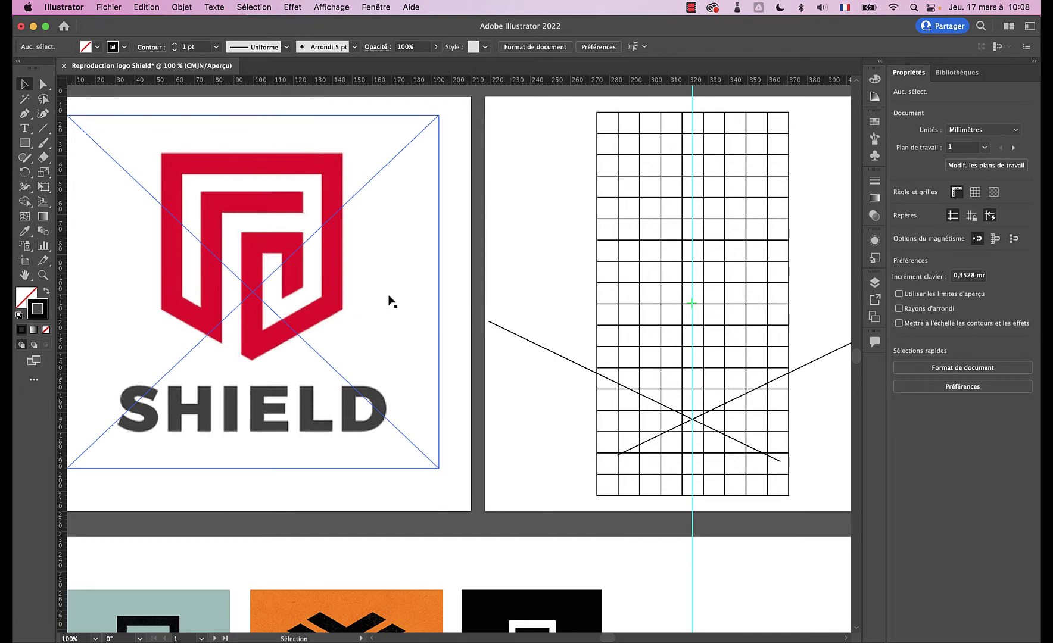
scroll(668, 278, "right", 5)
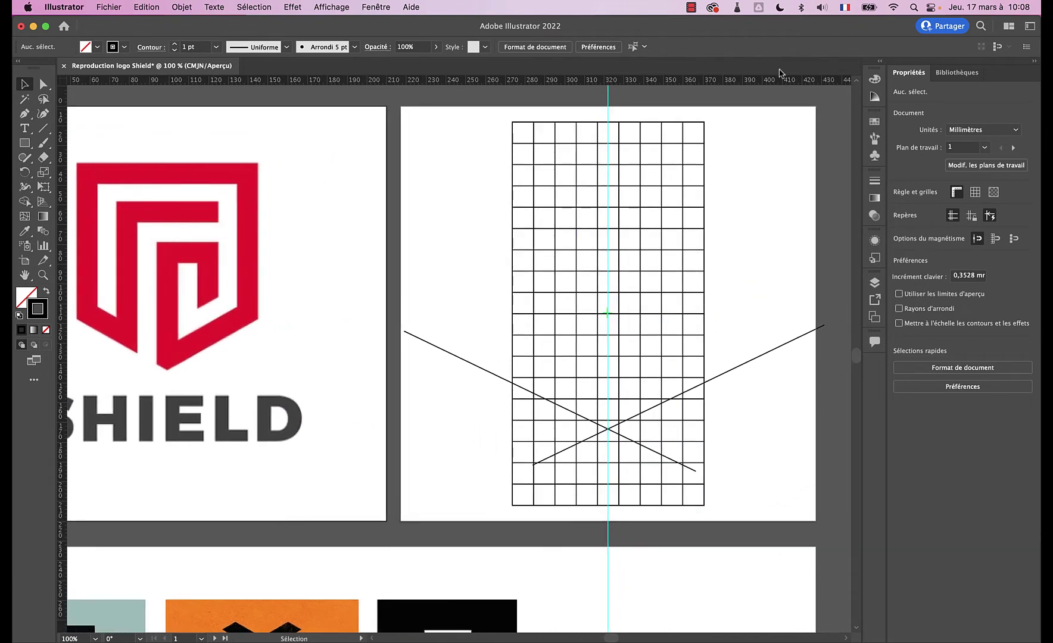
Add a horizontal guide across the grid and raise the crossed-line X to the grid's centre.
left_click_drag(753, 83, 706, 187)
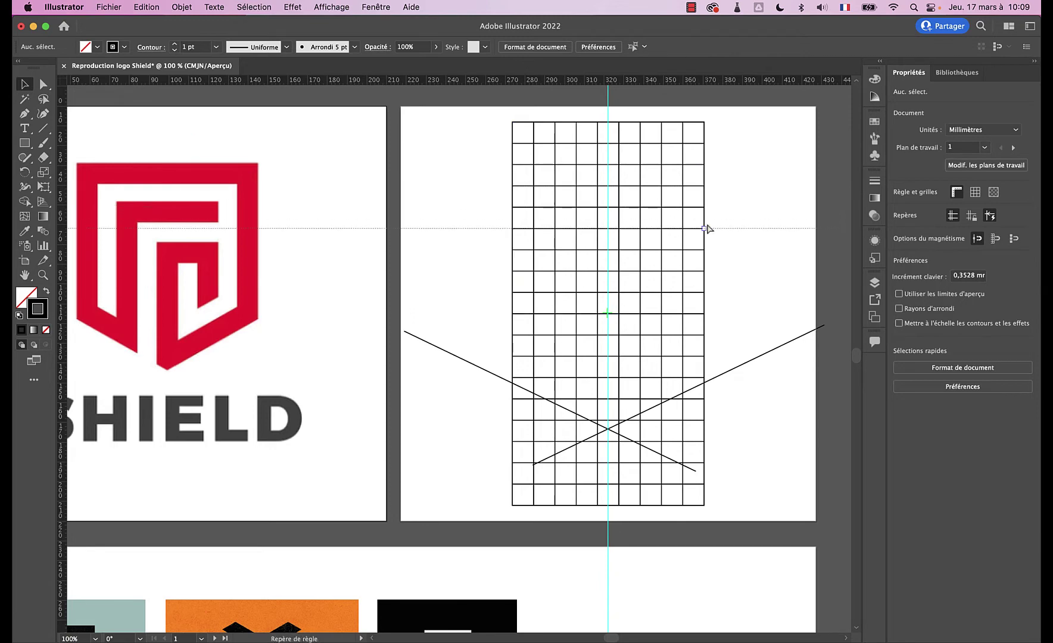
mouse_move(706, 187)
left_mouse_down()
mouse_move(707, 240)
mouse_move(724, 272)
left_mouse_up()
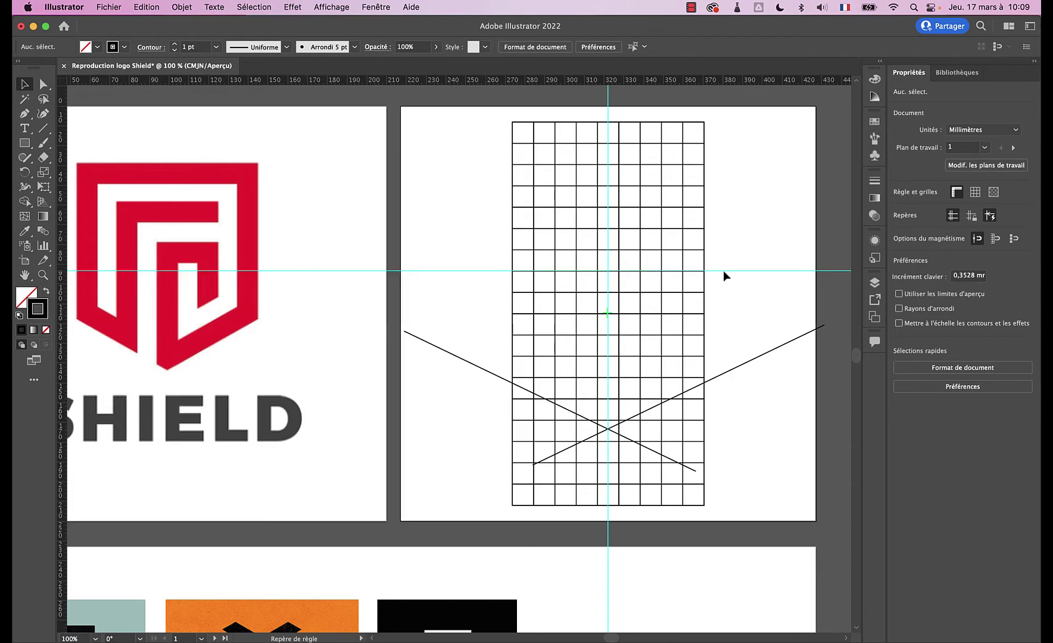
left_click(746, 367)
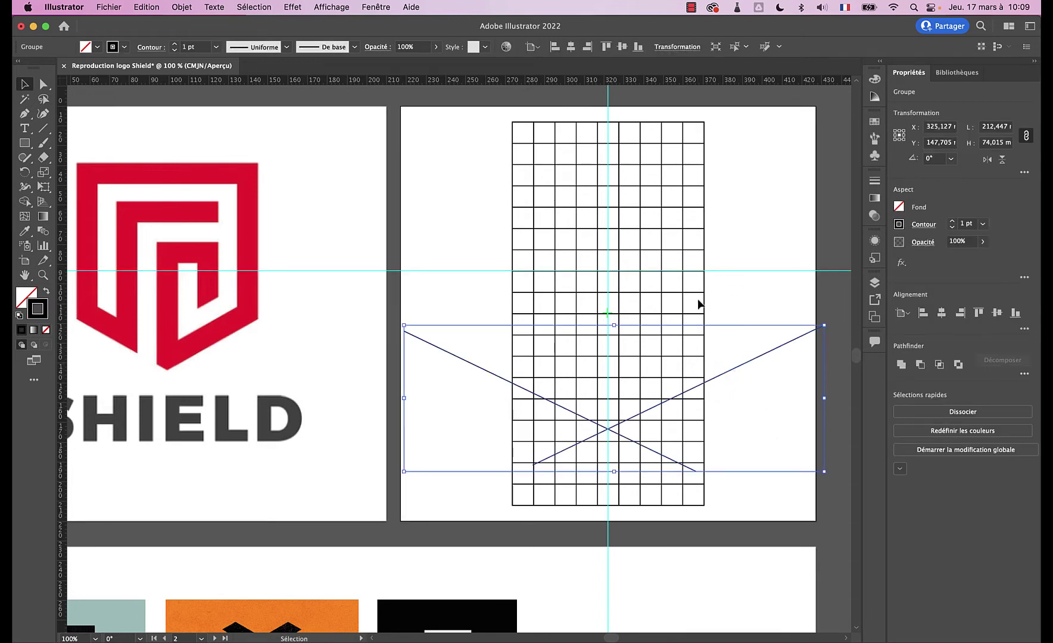
left_click(719, 375, "shift")
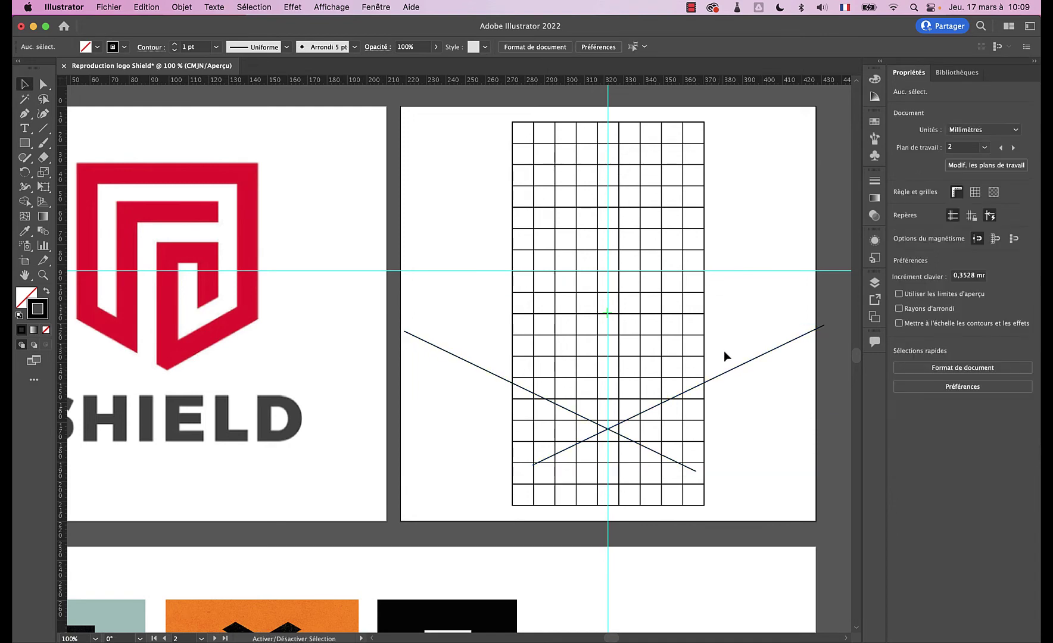
left_click_drag(727, 371, 716, 262)
mouse_move(479, 265)
left_mouse_down()
mouse_move(531, 271)
mouse_move(565, 313)
left_mouse_up()
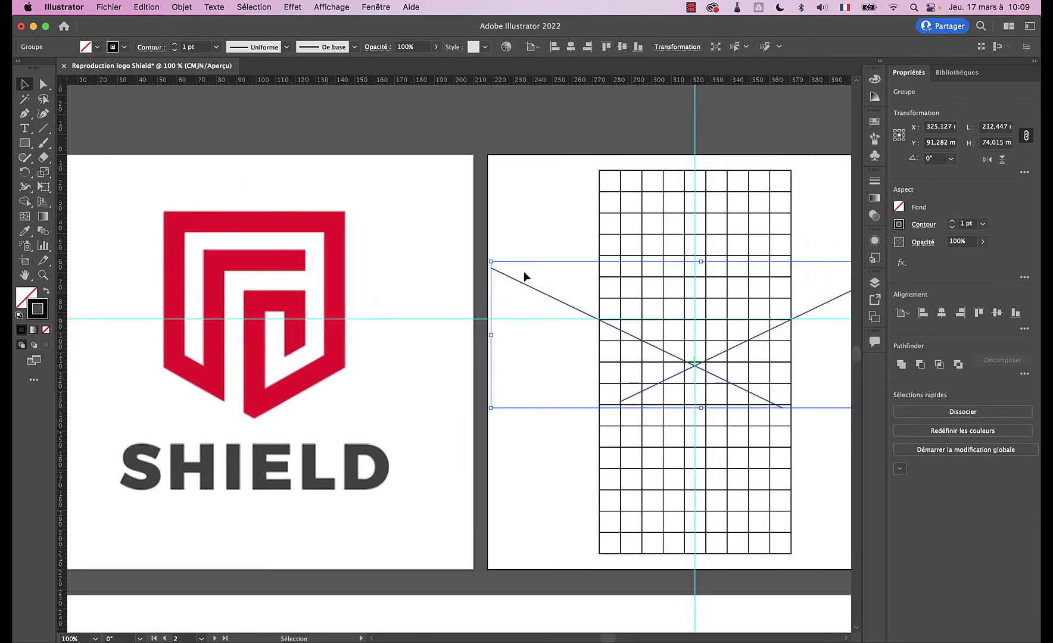
Deselect the lines and zoom and scroll until the whole tall grid is centred in view.
left_click(446, 340)
key("super+plus")
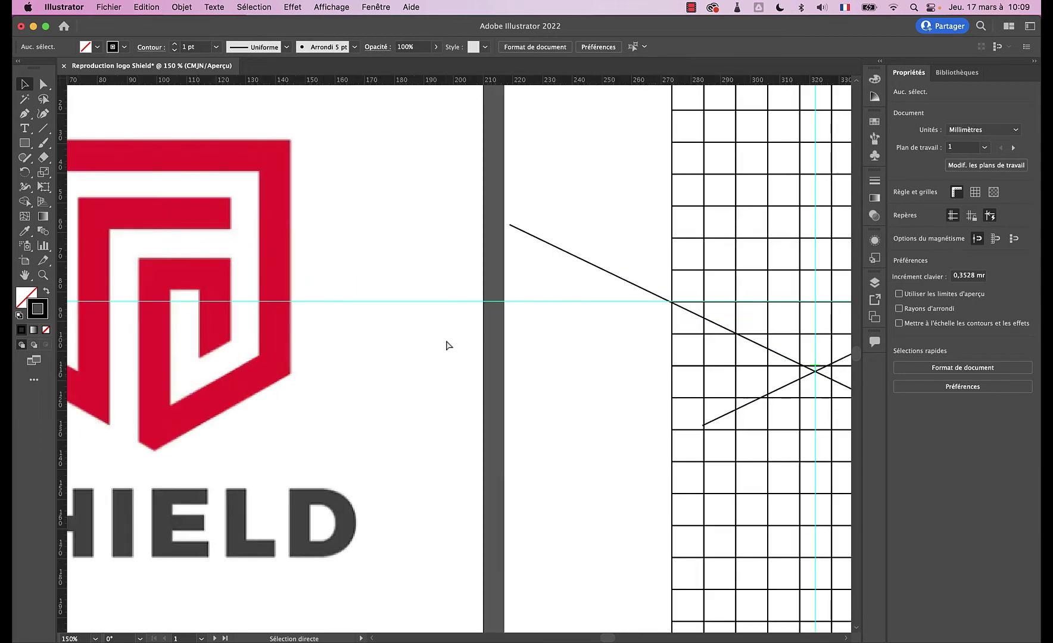
scroll(446, 340, "left", 3)
scroll(535, 336, "left", 3)
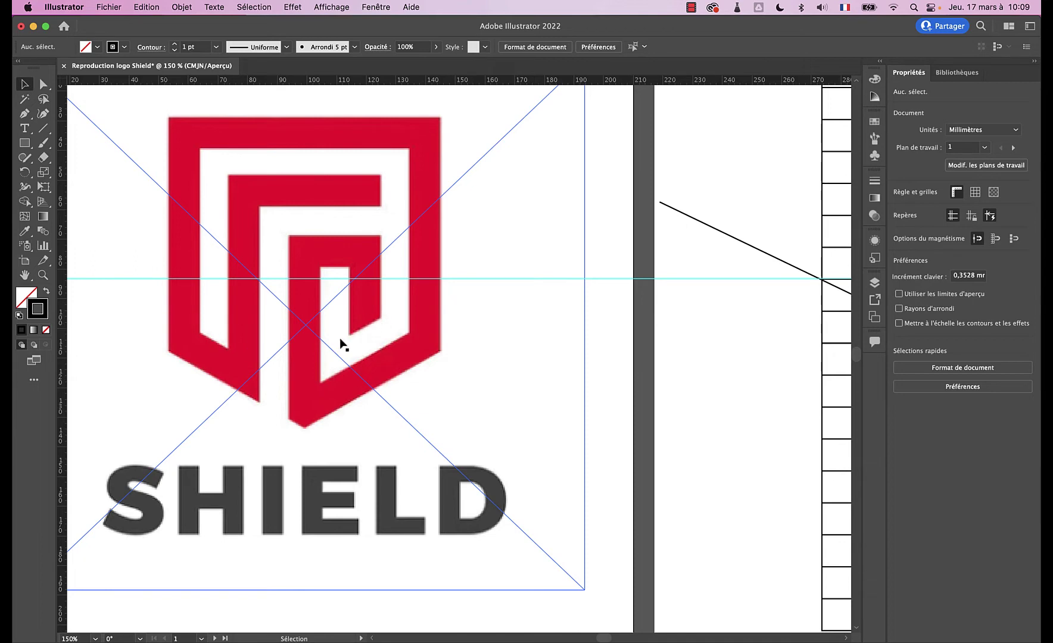
scroll(434, 394, "right", 8)
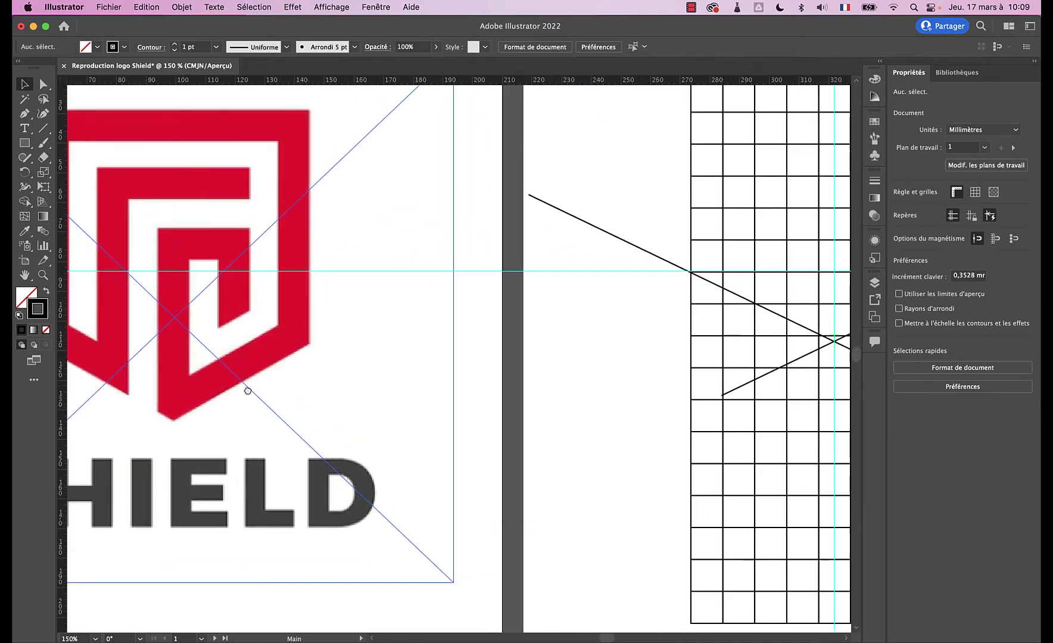
scroll(246, 390, "right", 4)
scroll(426, 341, "up", 2)
scroll(426, 341, "left", 4)
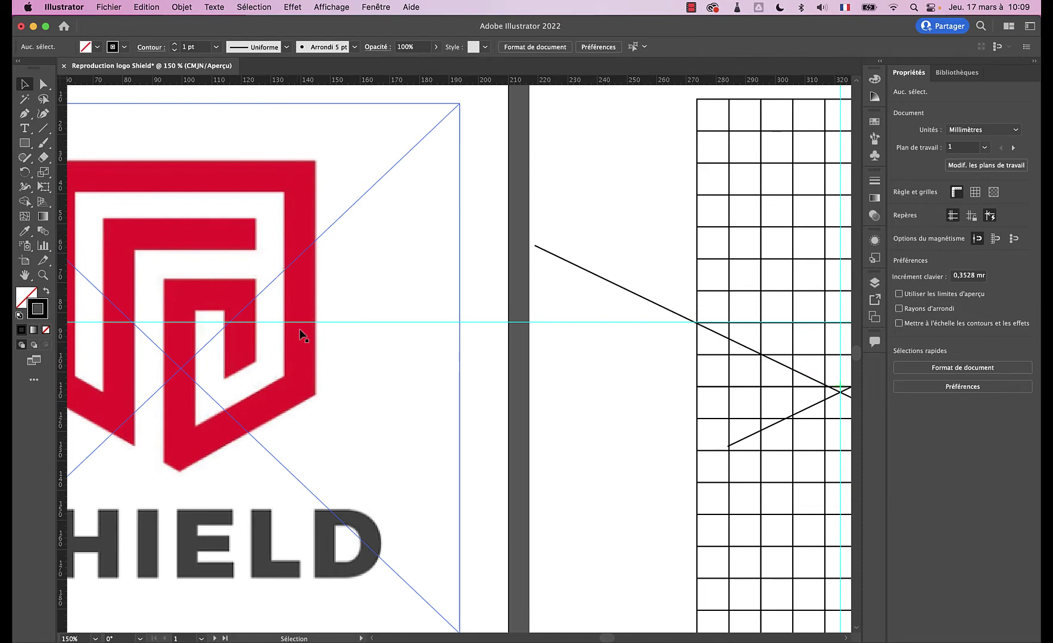
scroll(303, 337, "right", 6)
scroll(413, 355, "right", 4)
Draw a grid-cell-sized square and make it filled with Rouge CMJN and no outline.
left_click(25, 144)
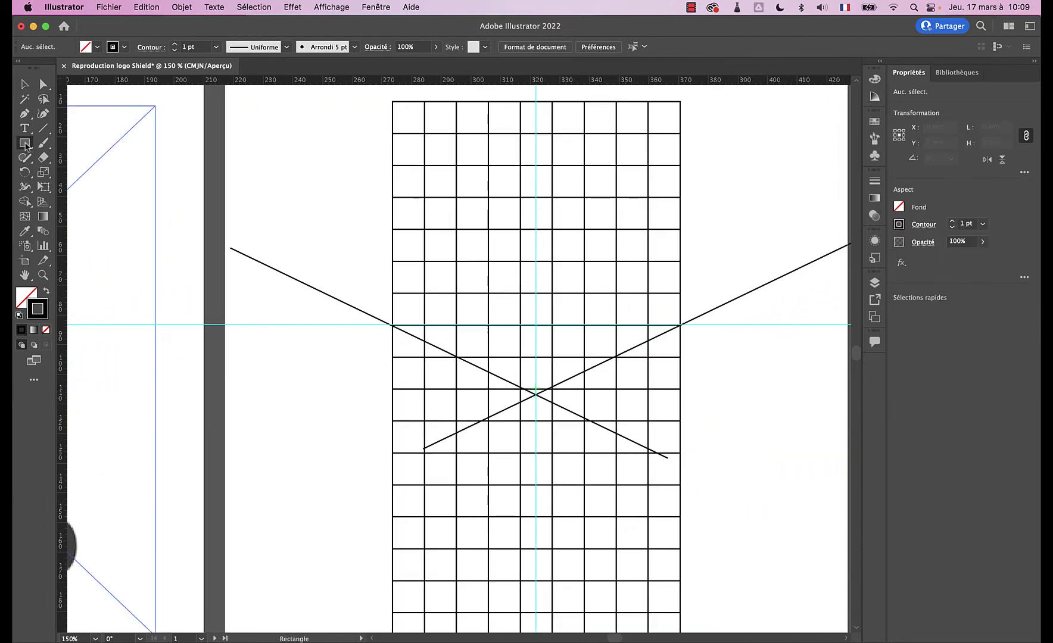
left_click_drag(25, 144, 72, 141)
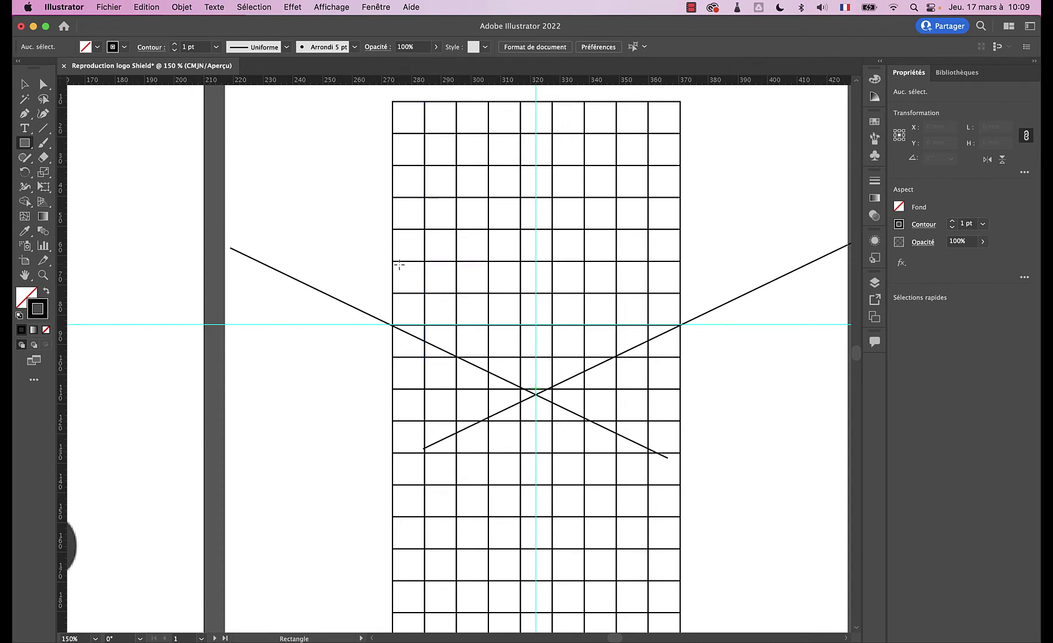
left_click_drag(392, 261, 426, 293)
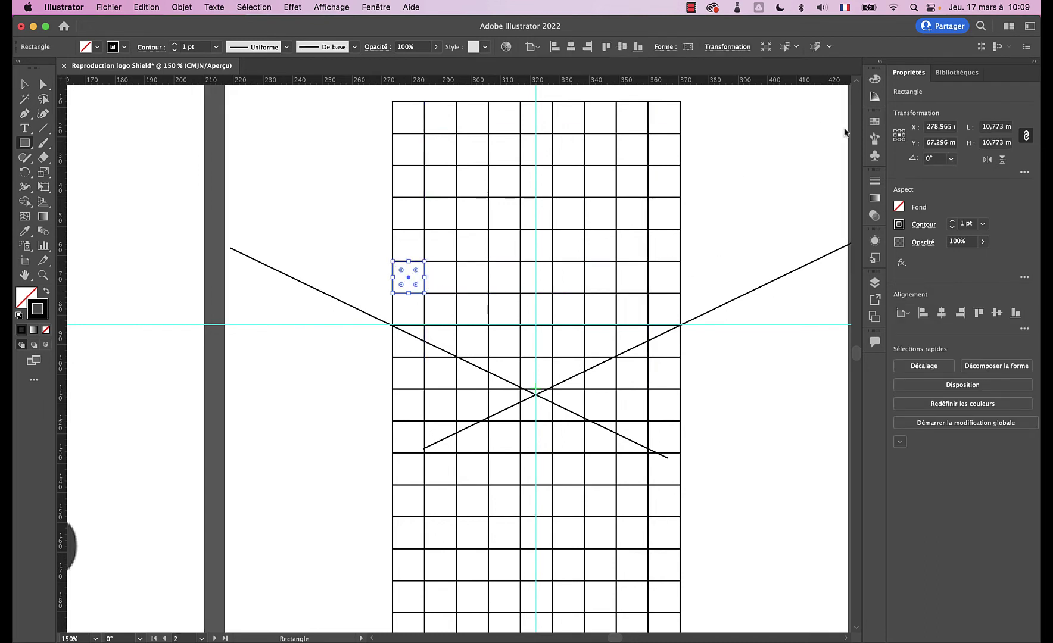
left_click(874, 123)
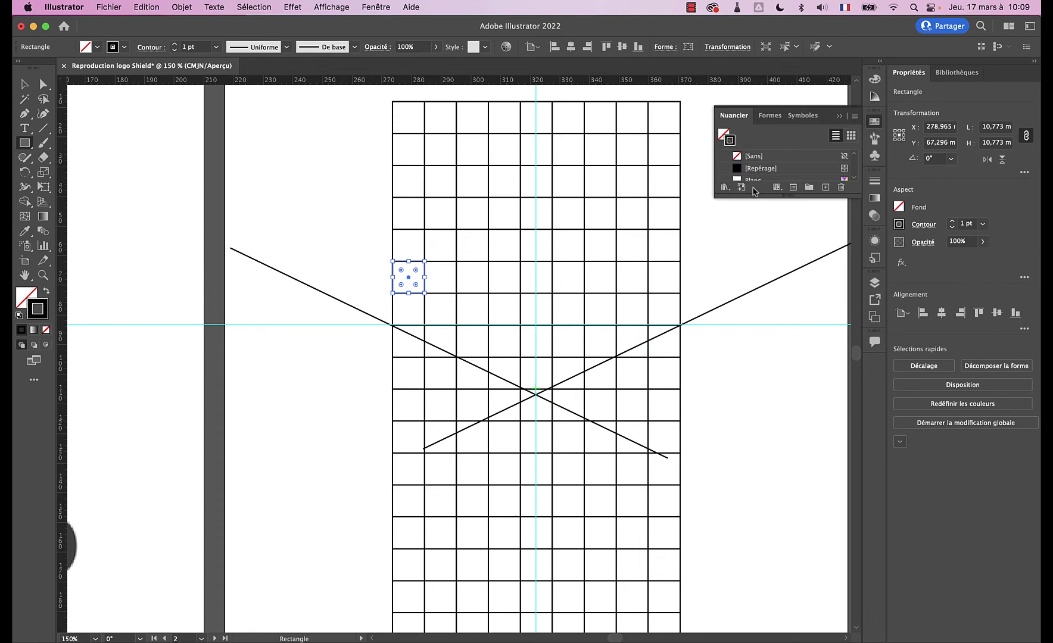
left_click_drag(757, 196, 757, 333)
left_click(736, 189)
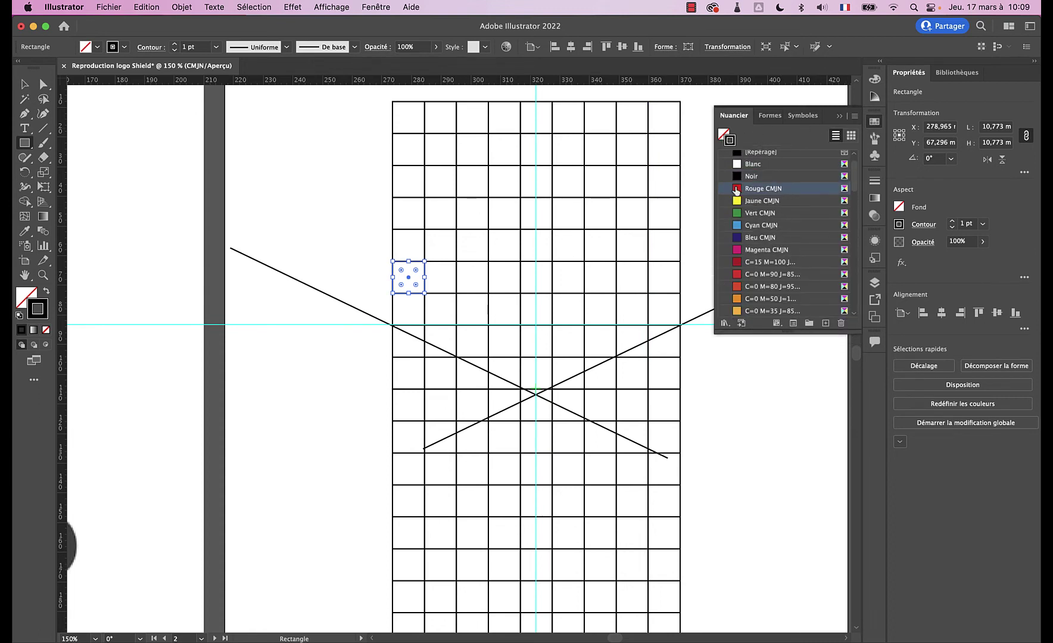
left_click(46, 292)
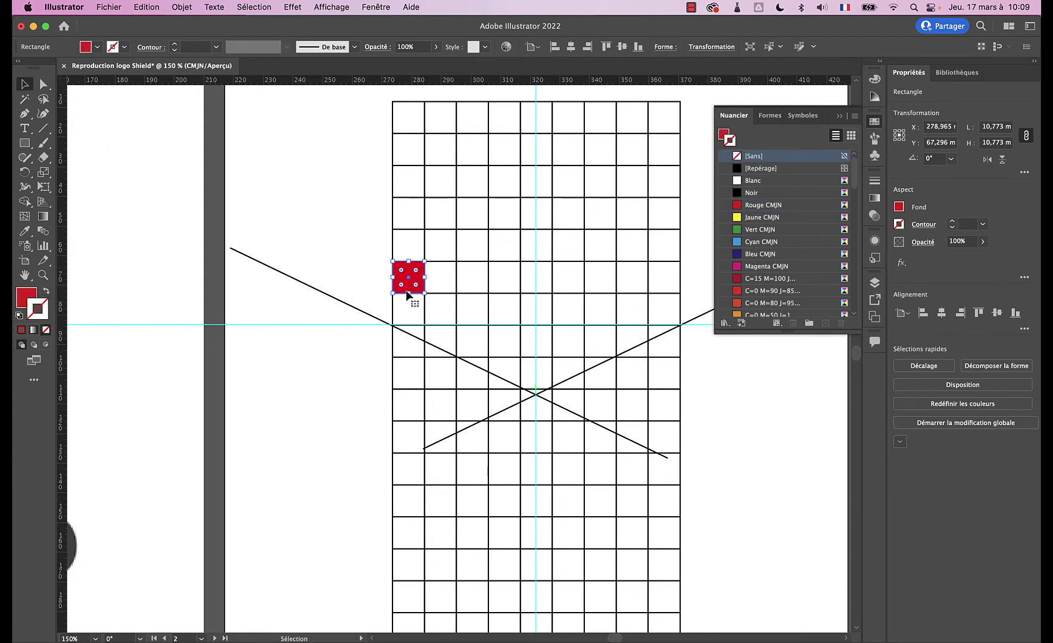
Move the red square to the horizontal guide and rotate it flush onto the left diagonal.
left_click_drag(410, 282, 496, 337)
key("super+plus")
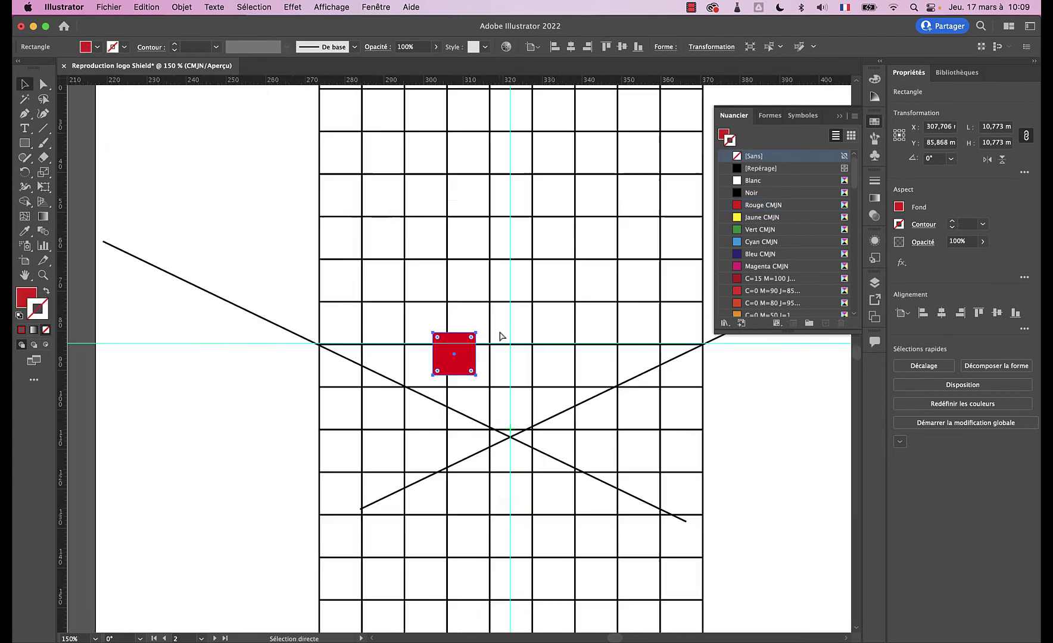
key("super+plus")
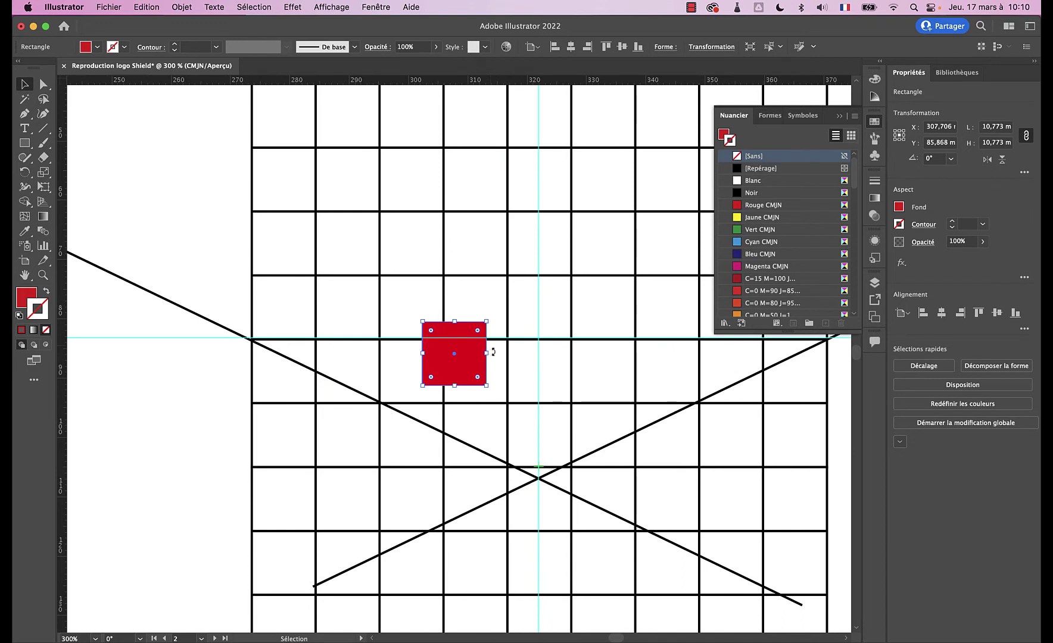
left_click_drag(492, 351, 469, 326)
left_click_drag(470, 378, 423, 404)
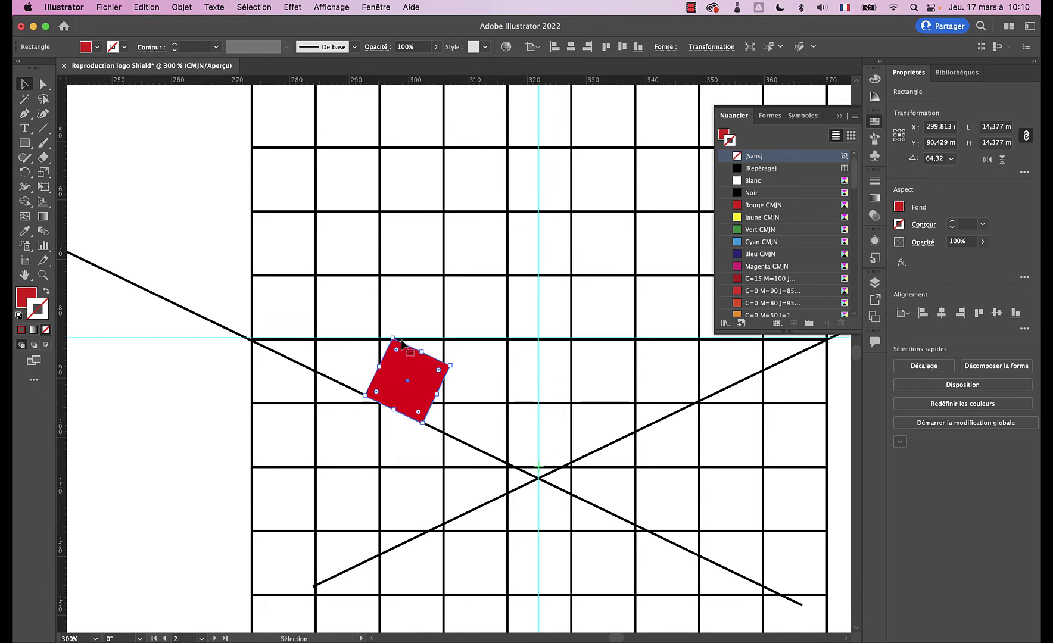
left_click(473, 450)
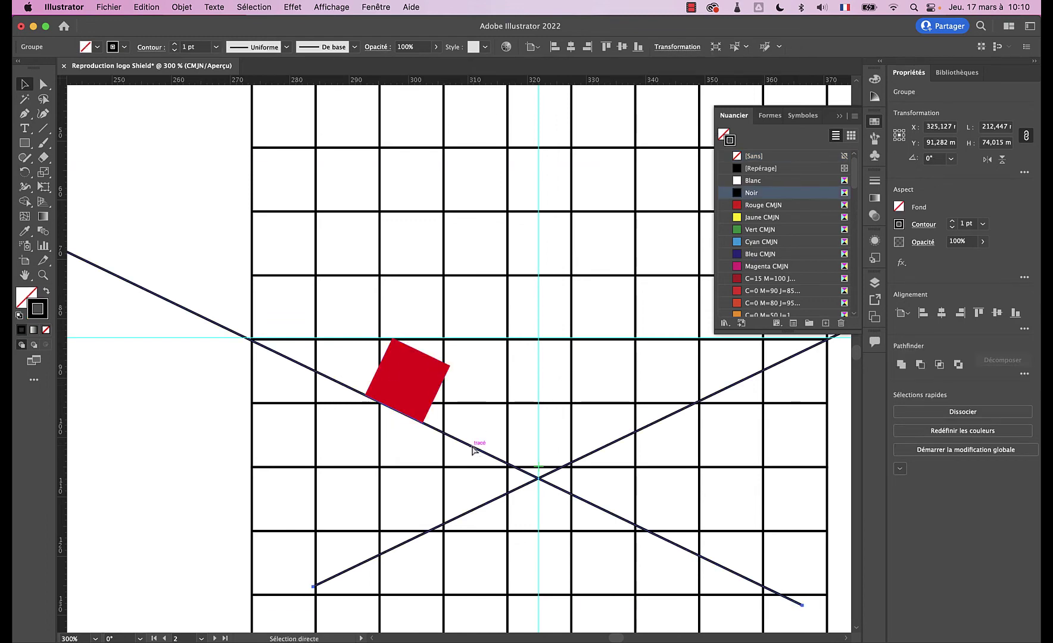
Zoom out, recentre the grid and Alt-drag a raised copy of the crossing diagonal lines.
key("super+minus")
key("super+minus")
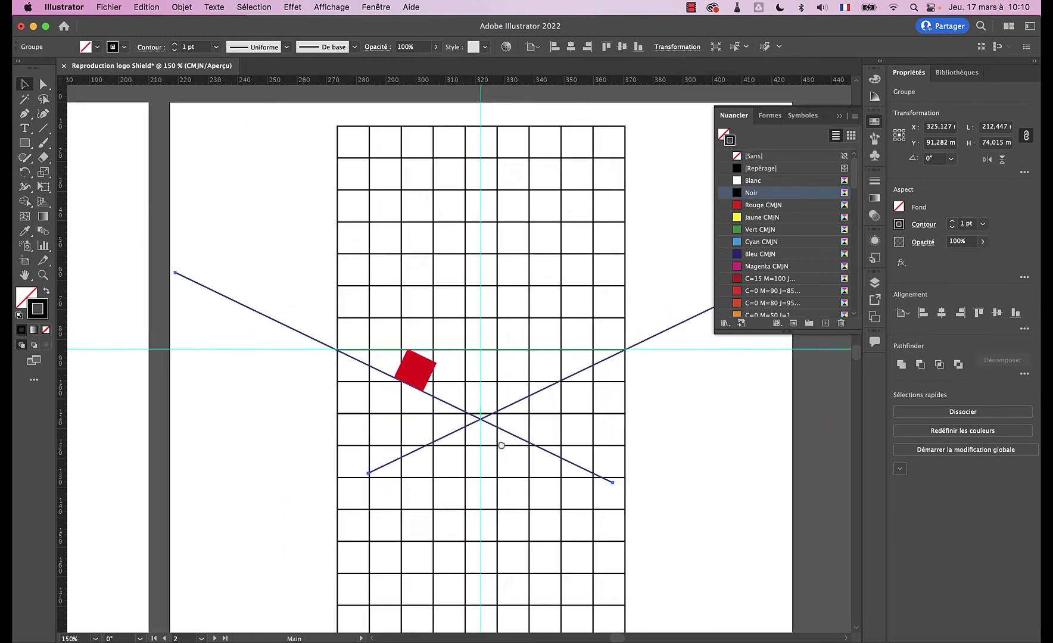
left_click_drag(501, 445, 530, 467)
left_click_drag(360, 391, 348, 394)
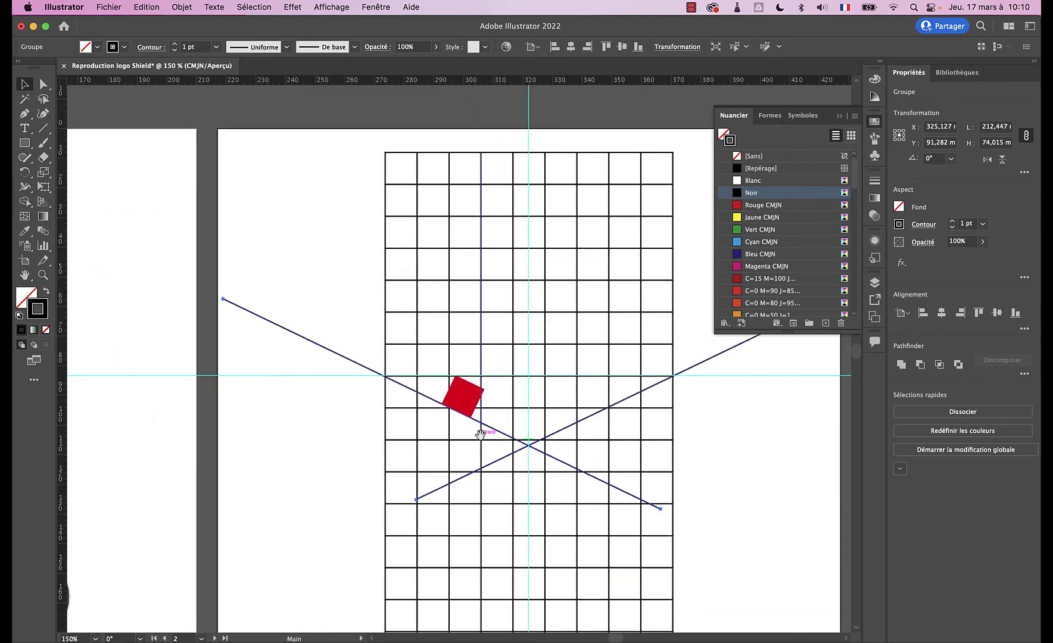
mouse_move(503, 439)
left_mouse_down()
mouse_move(812, 404)
mouse_move(539, 426)
mouse_move(538, 413)
left_mouse_up()
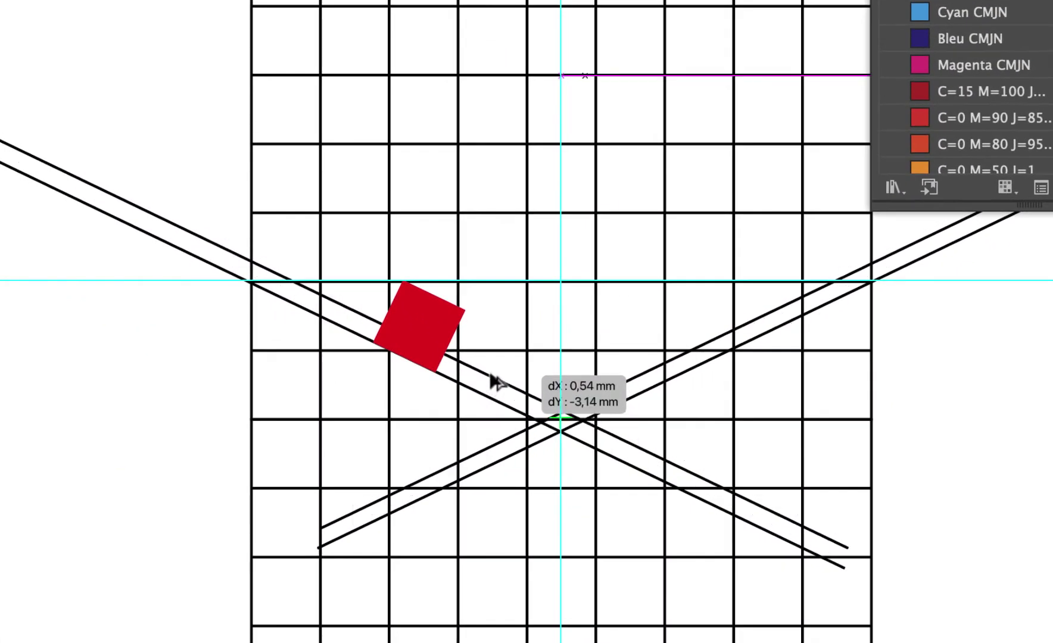
left_click_drag(494, 382, 505, 332)
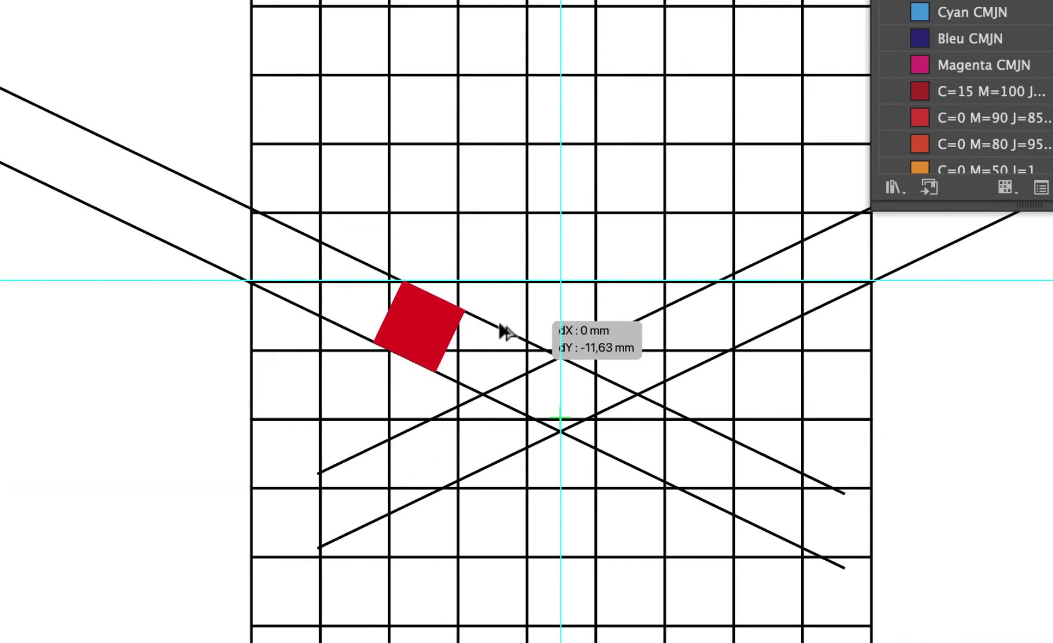
left_click_drag(505, 332, 504, 333)
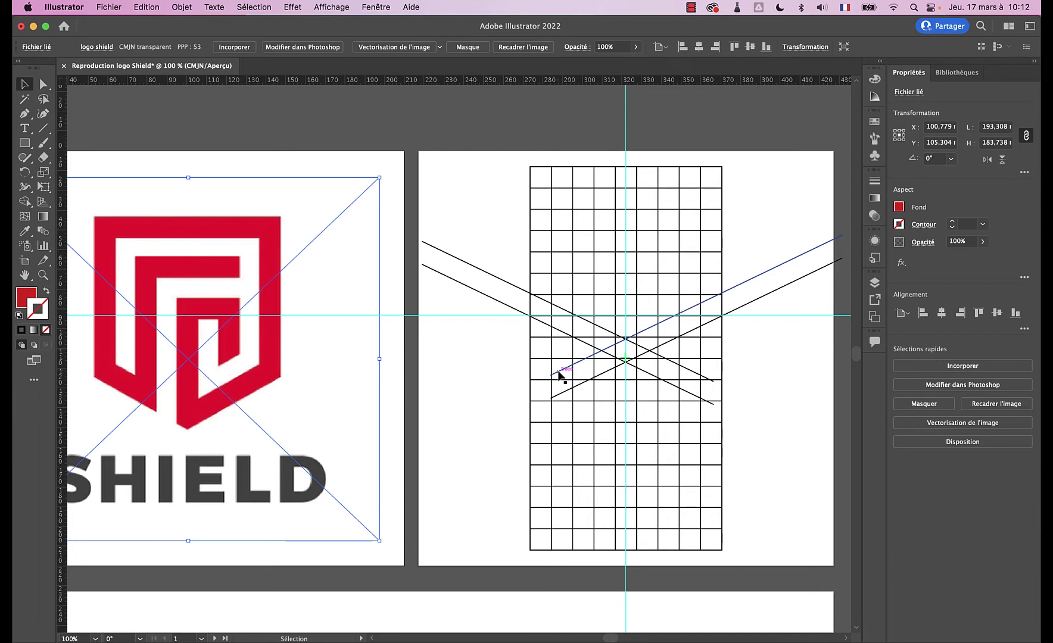
Select the whole grid and all diagonal lines and convert them into guides.
left_click(488, 226)
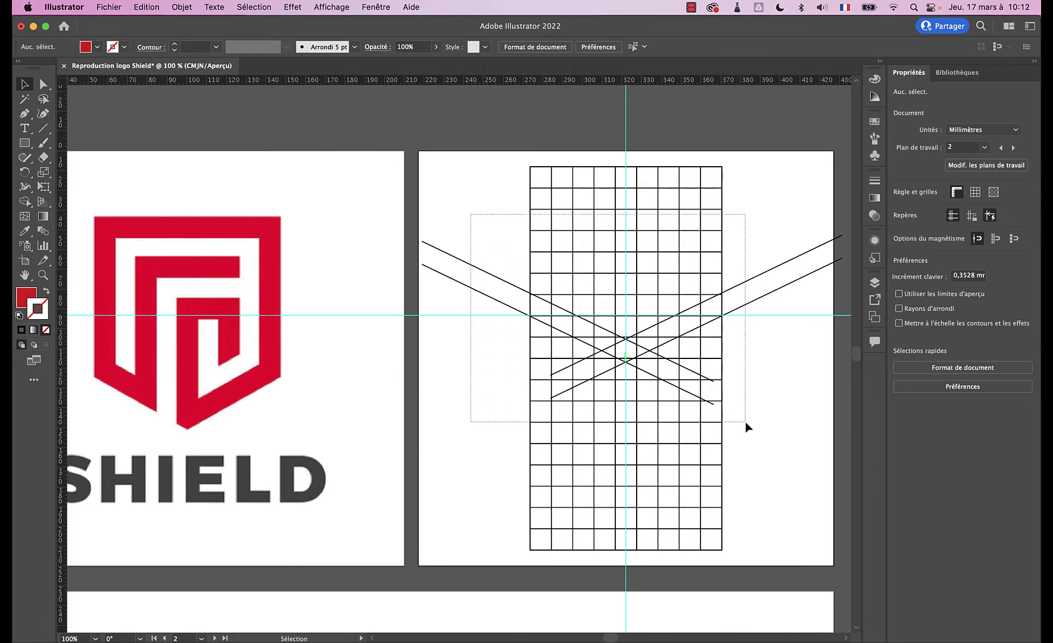
left_click_drag(482, 224, 745, 422)
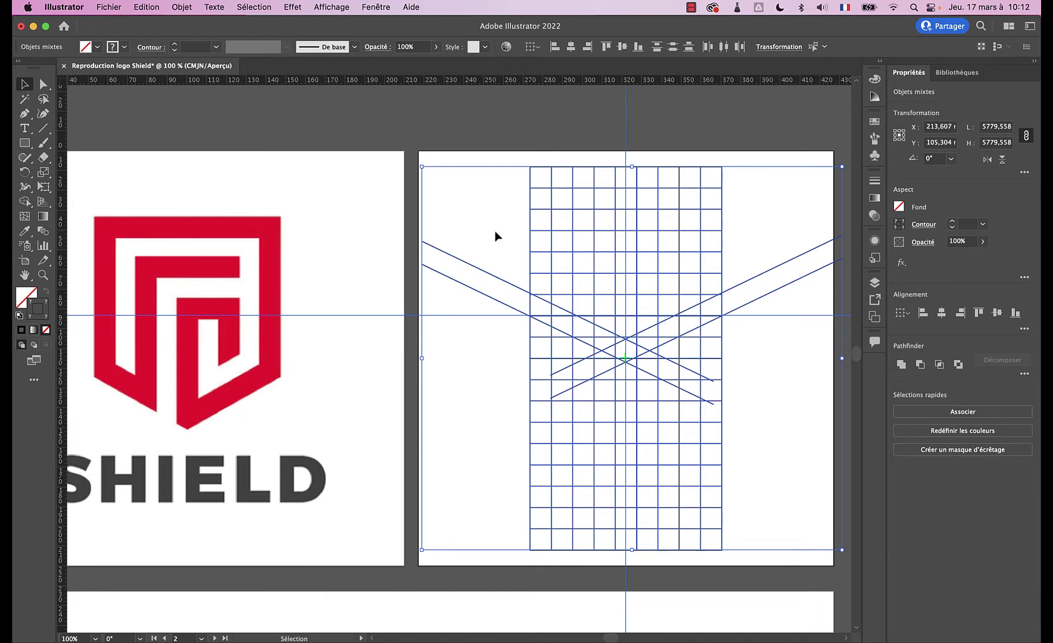
mouse_move(468, 201)
left_mouse_down()
mouse_move(720, 376)
mouse_move(729, 394)
left_mouse_up()
left_click(371, 7)
mouse_move(331, 7)
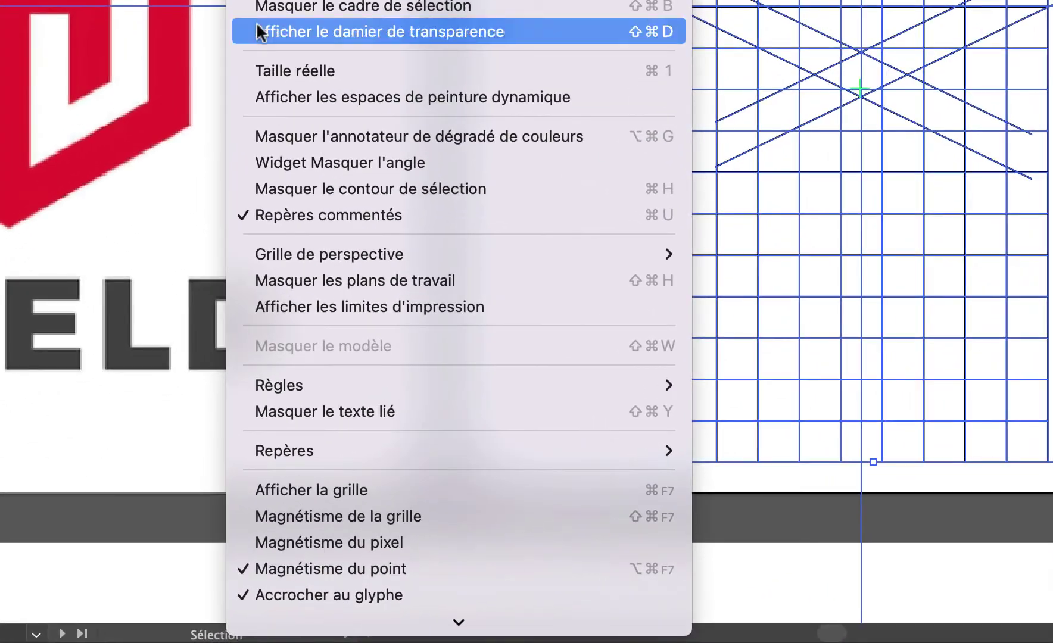
mouse_move(461, 451)
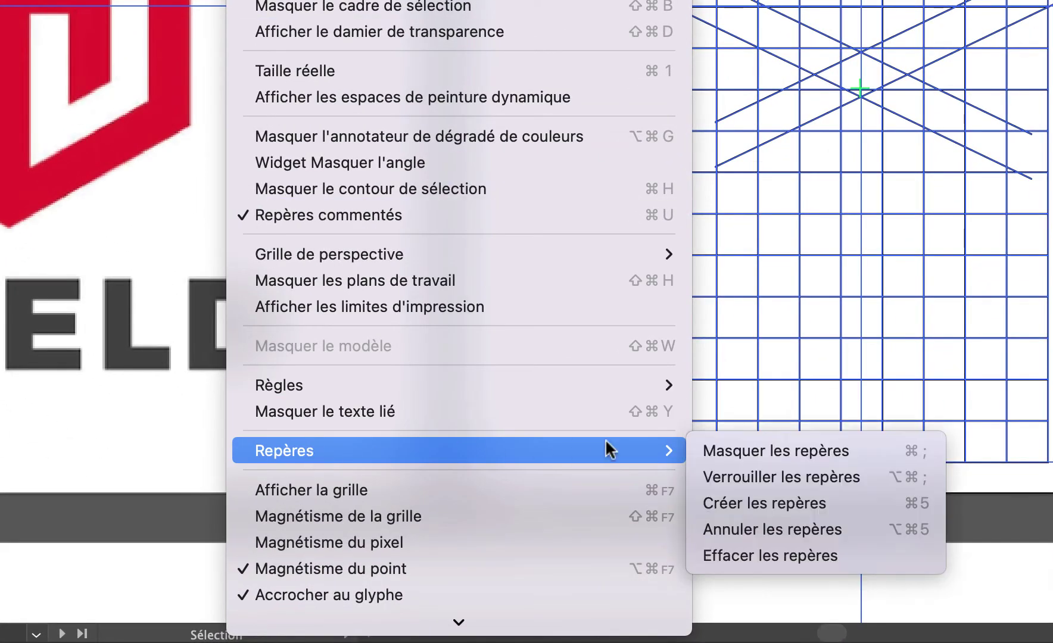
left_click(800, 502)
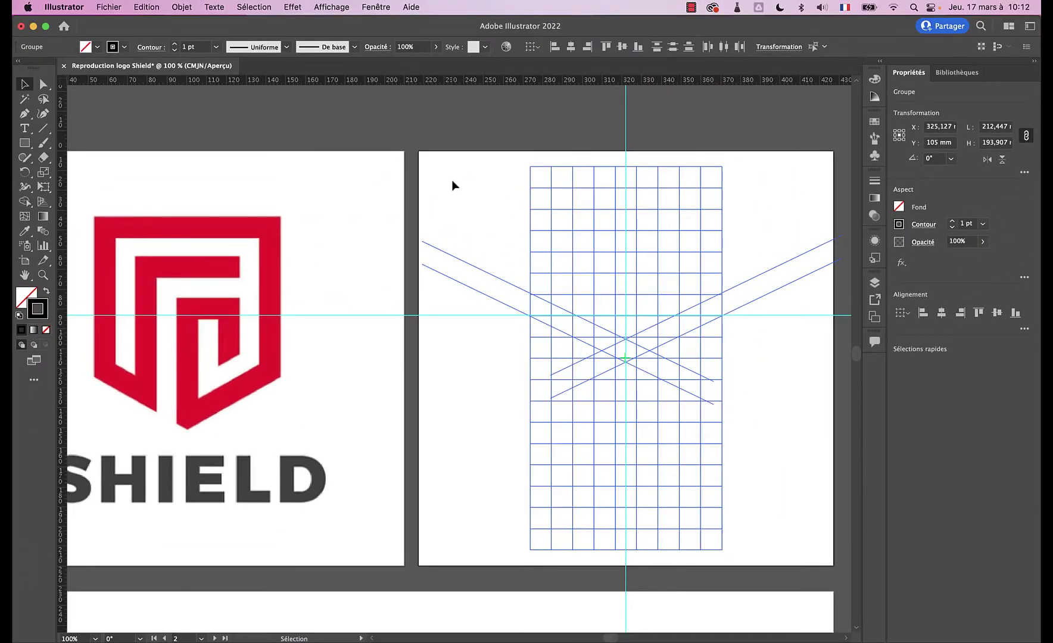
Deselect and lock the new guides, with the Pen tool ready for tracing.
left_click(444, 153)
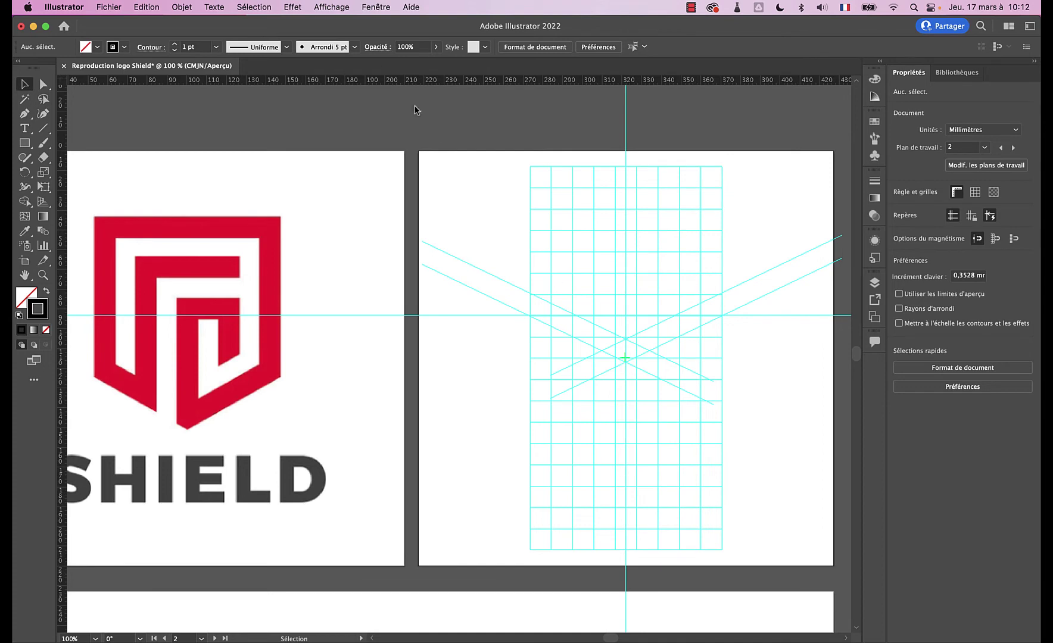
left_click(331, 8)
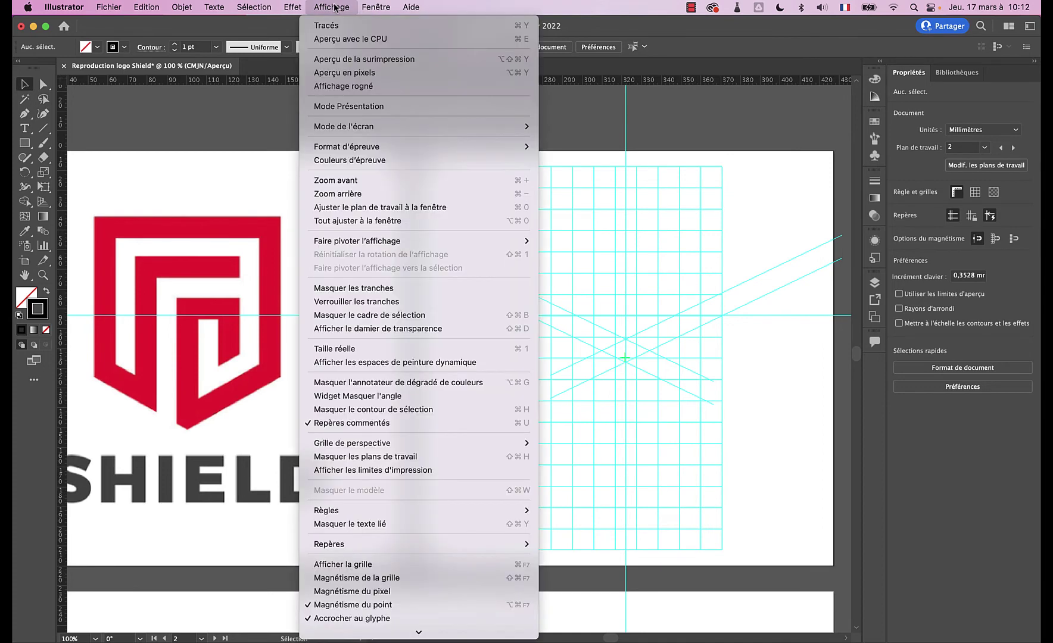
mouse_move(386, 544)
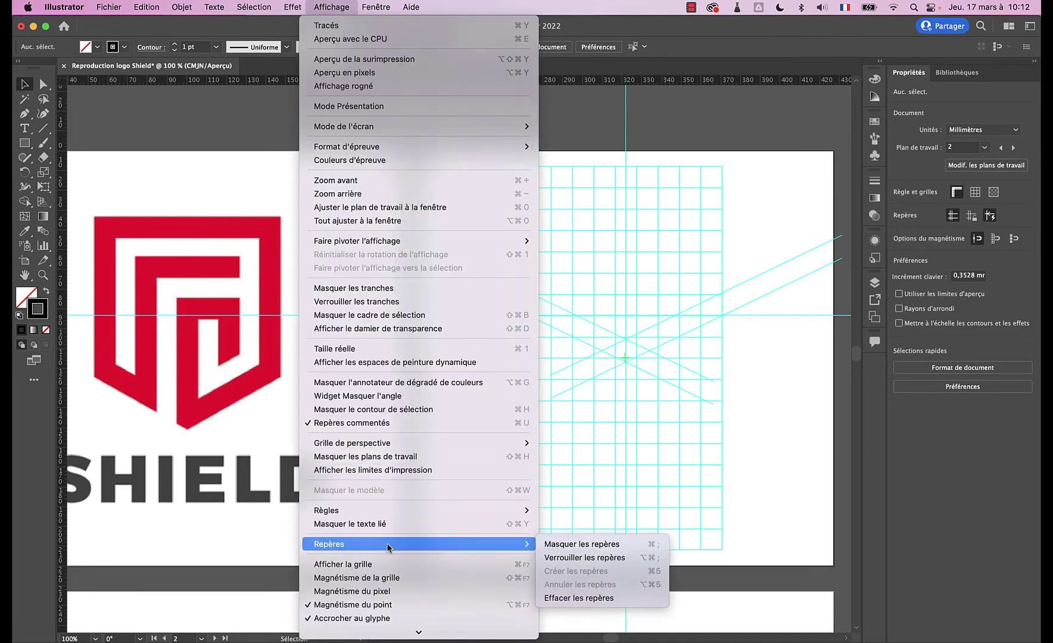
left_click(580, 558)
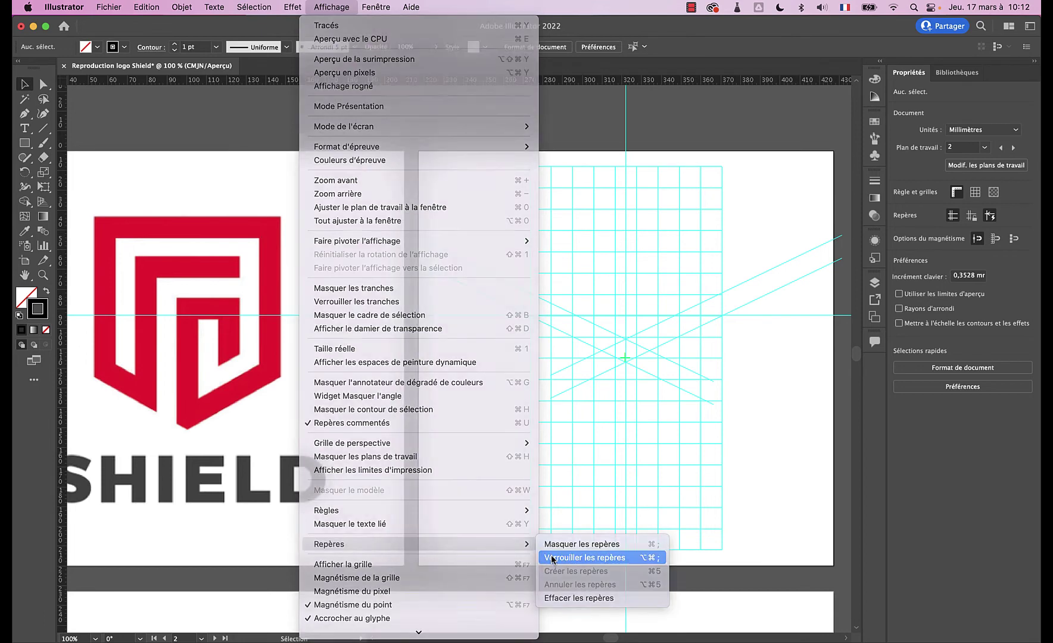
scroll(361, 247, "down", 1)
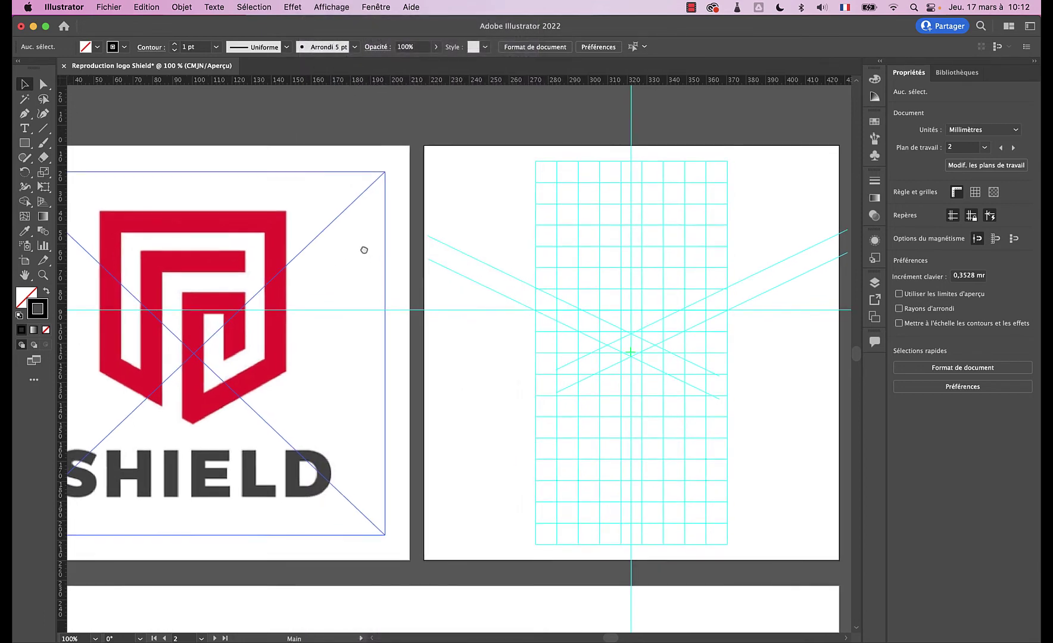
left_click(22, 117)
left_click(47, 117)
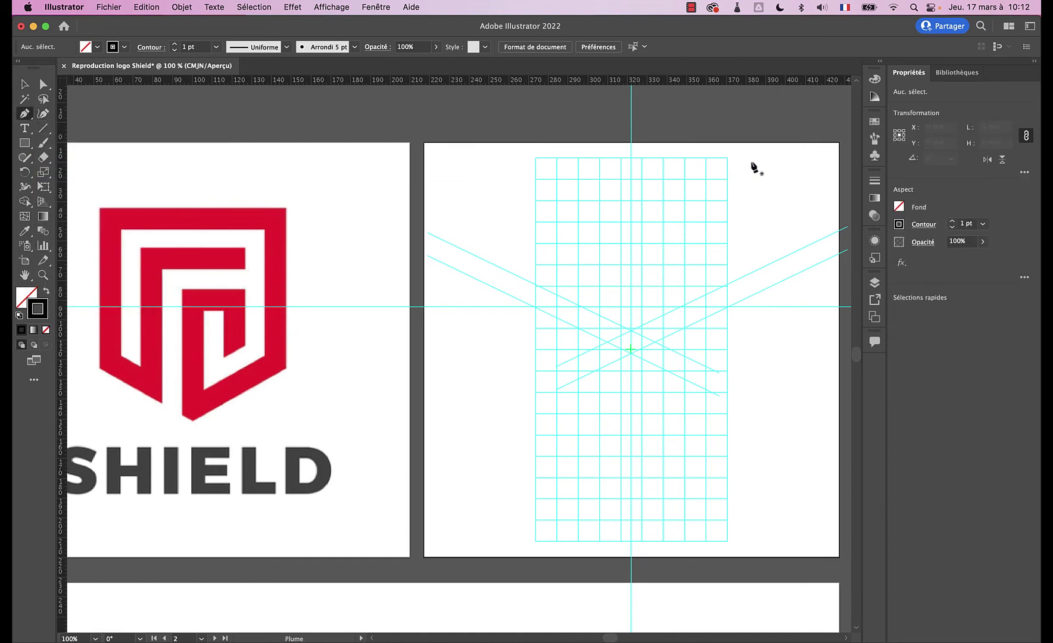
Set the stroke colour to Rouge CMJN and the stroke weight to 3 pt.
left_click(873, 122)
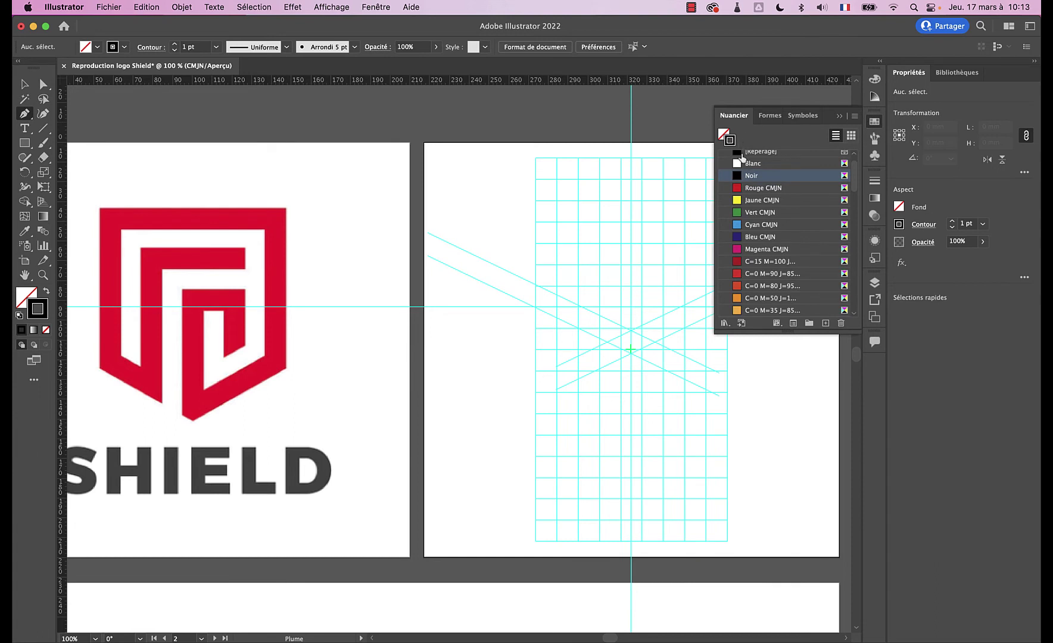
left_click(738, 188)
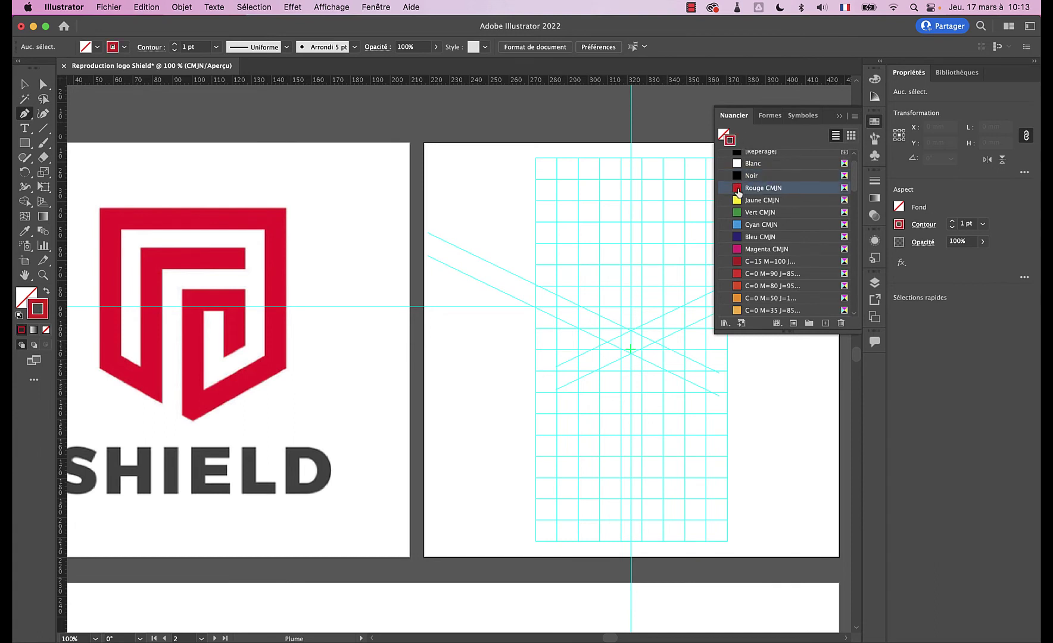
left_click(838, 116)
left_click(874, 182)
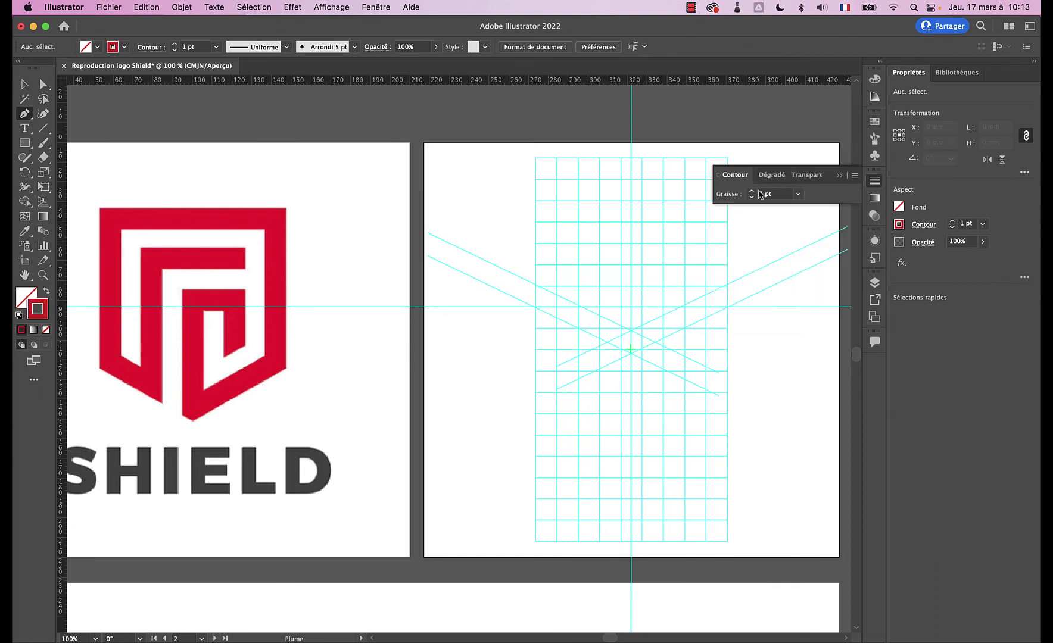
left_click(839, 175)
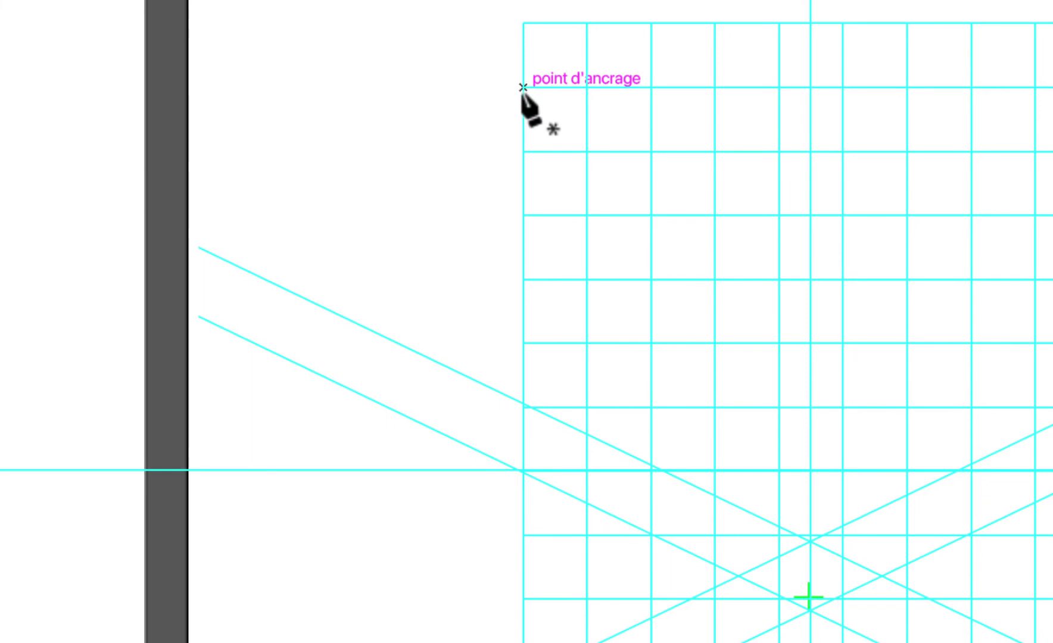
Start the red path at the grid's top-left and trace the shield outline into the inner spiral.
left_click(522, 23)
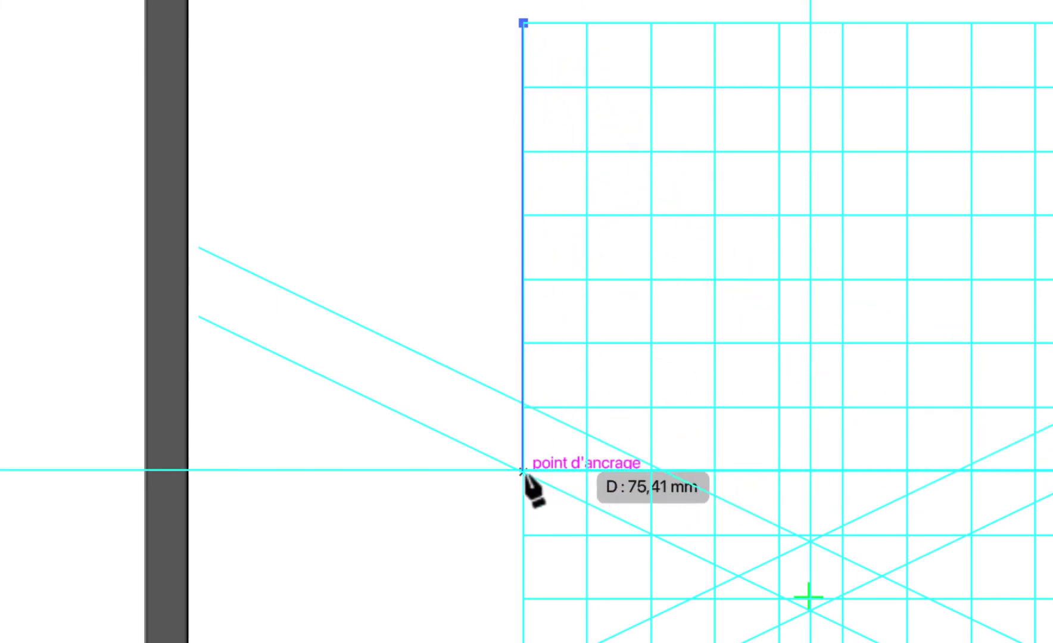
left_click(523, 471)
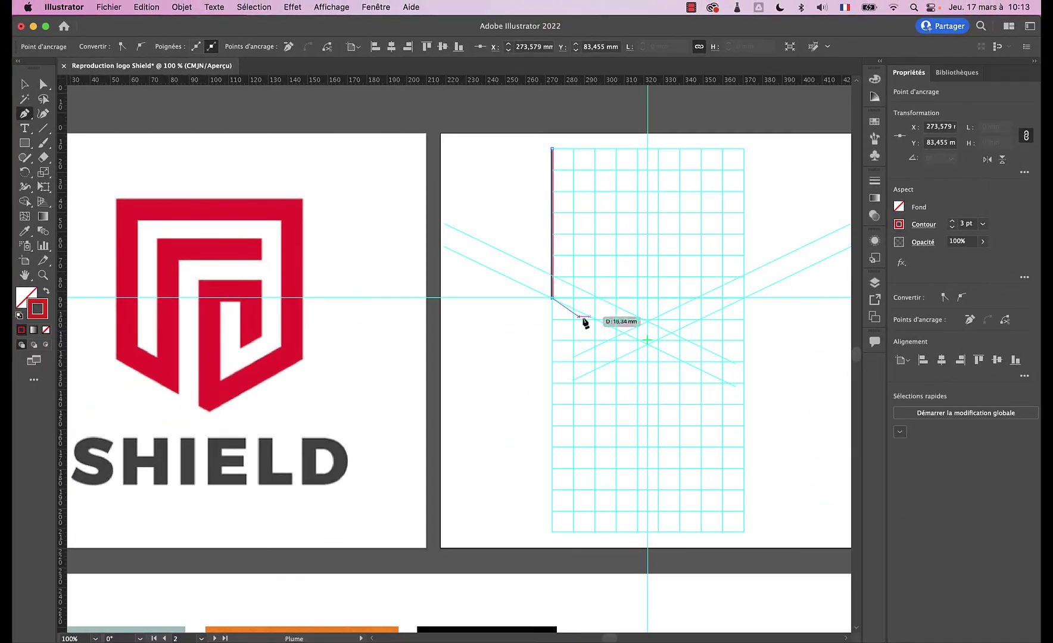
left_click(616, 329)
left_click(615, 212)
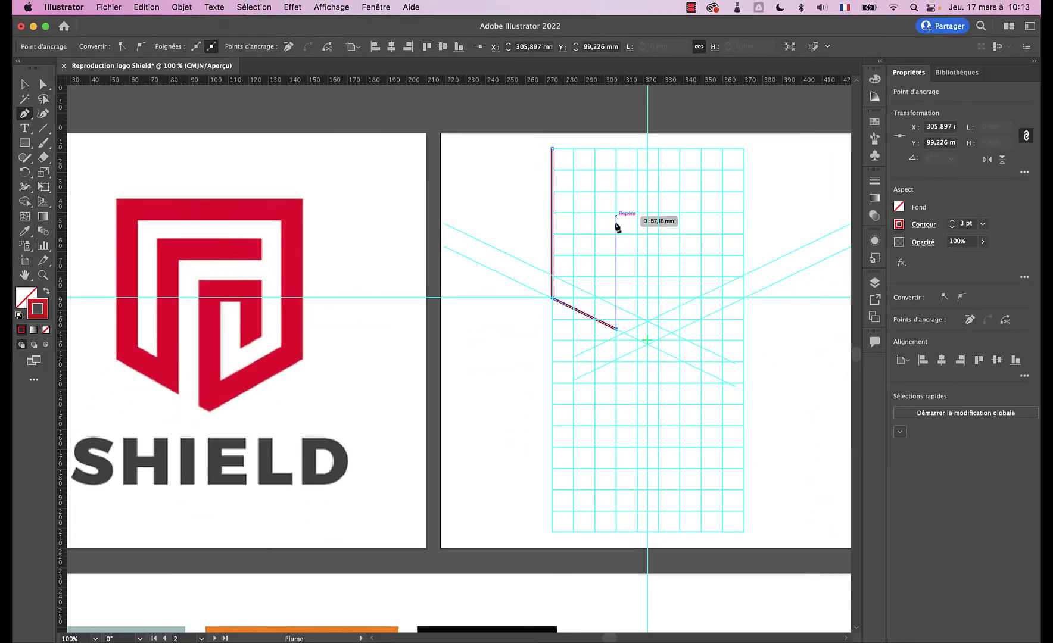
left_click(699, 213)
left_click(701, 192)
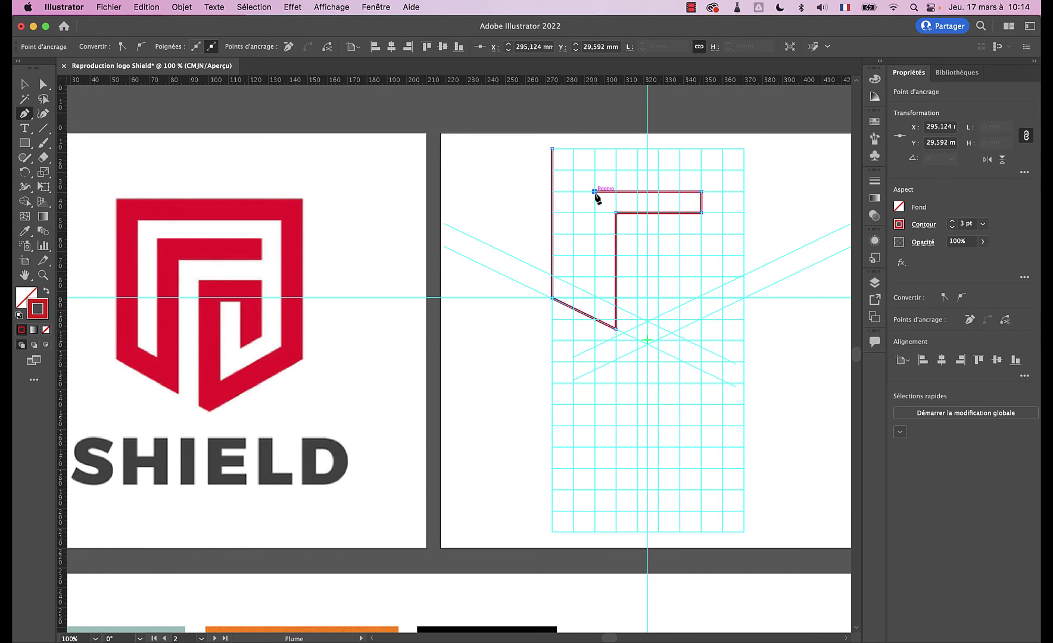
left_click(595, 192)
left_click(594, 296)
Continue the path across the shield's top edge and right side, ending it at the spiral stub.
left_click(572, 285)
left_click(573, 170)
left_click(722, 171)
left_click(723, 286)
left_click(658, 315)
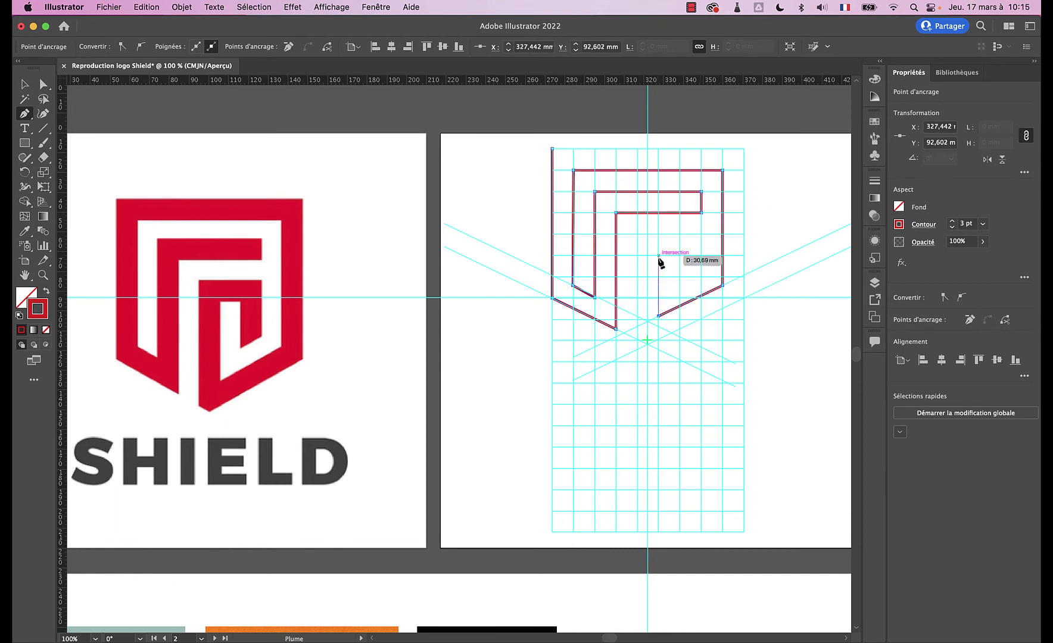
left_click(658, 255)
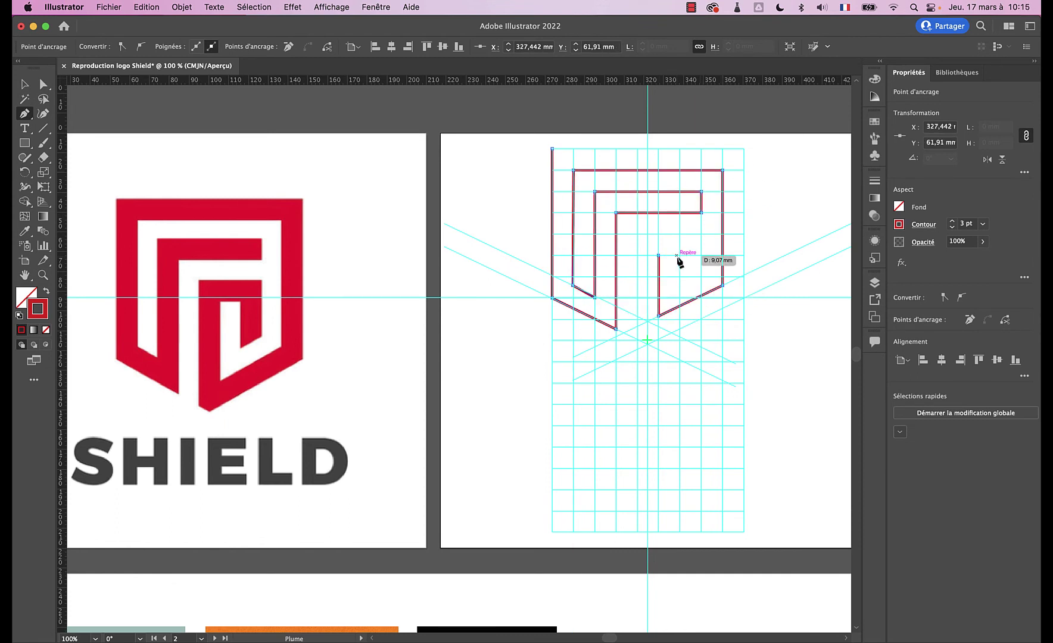
key("Escape")
left_click(24, 84)
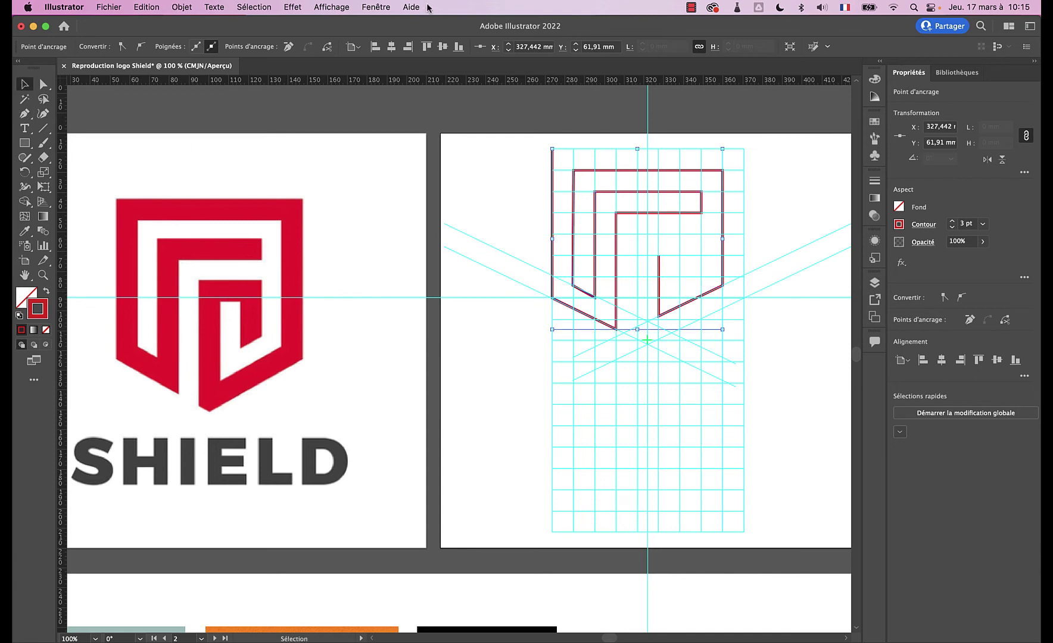
Unlock the guides and select the diagonal guide group, zoomed into the shield's lower half.
left_click(373, 7)
mouse_move(331, 7)
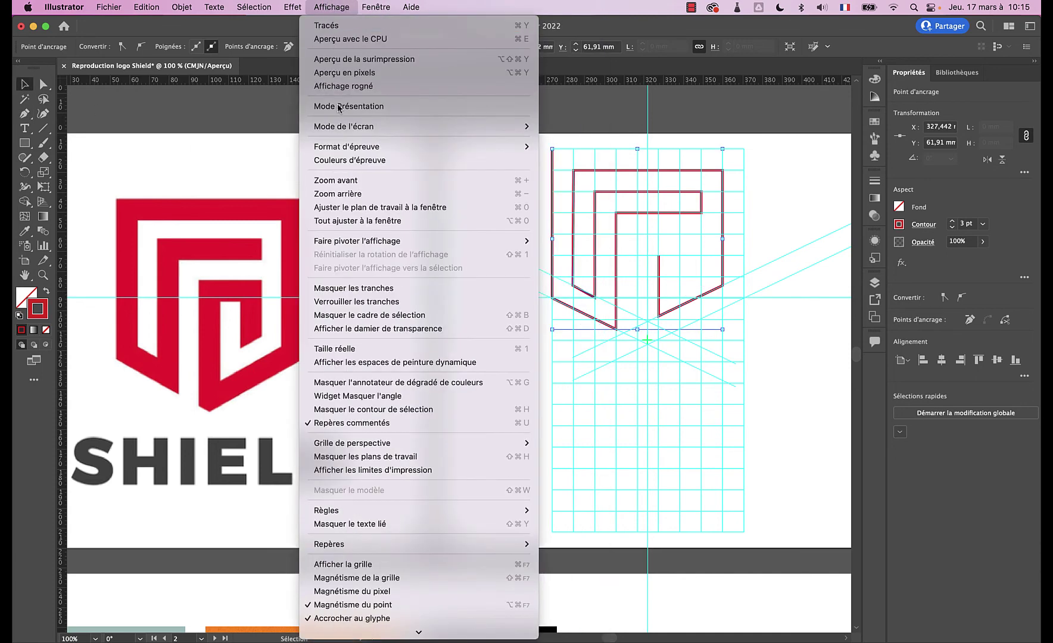
mouse_move(328, 544)
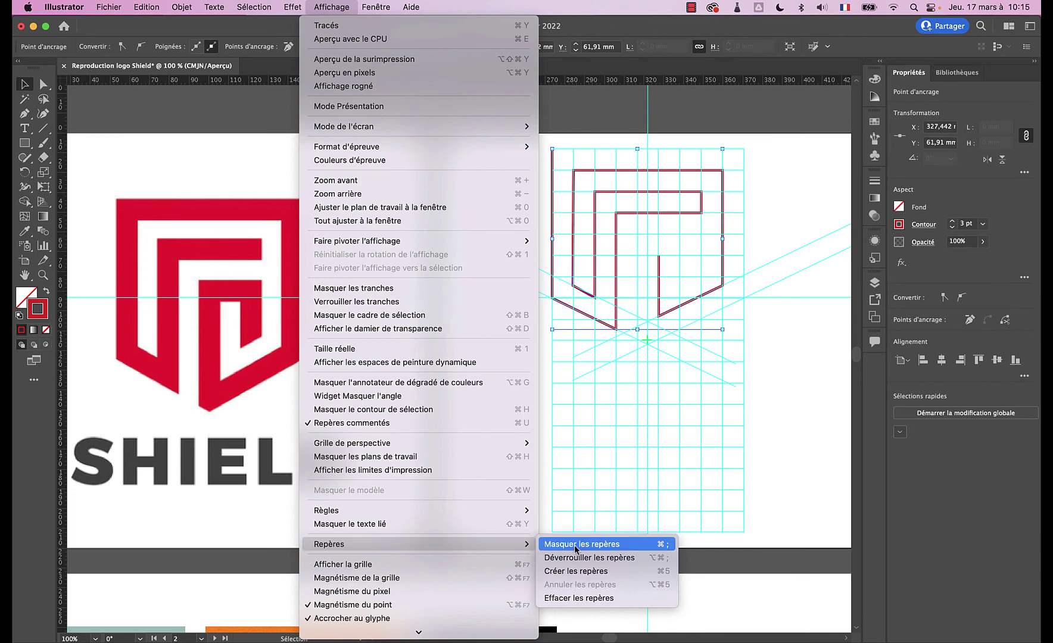
left_click(575, 558)
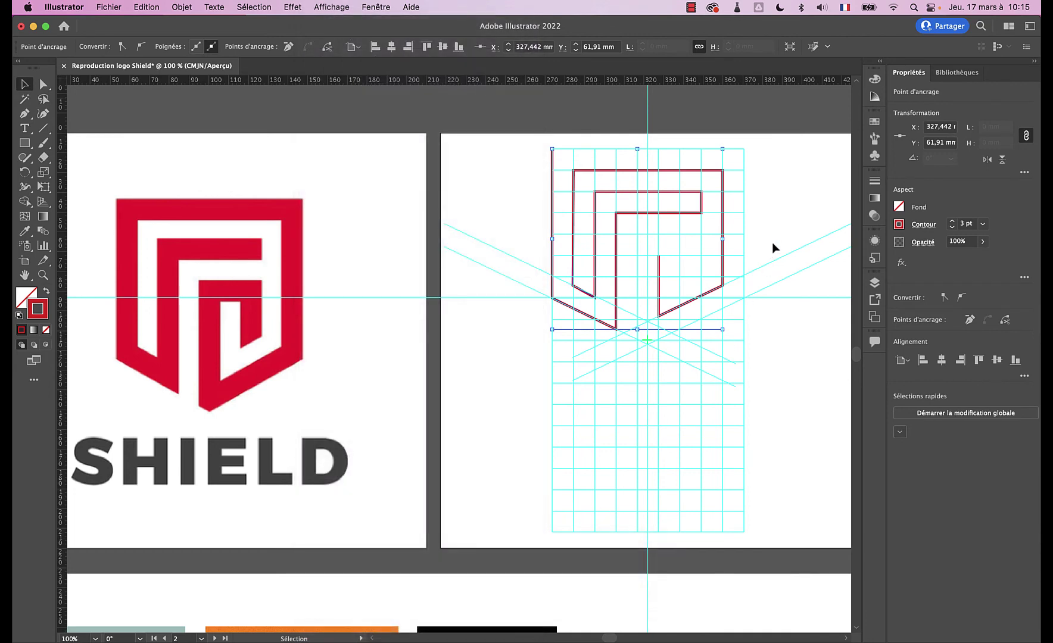
left_click(772, 241)
left_click(767, 263)
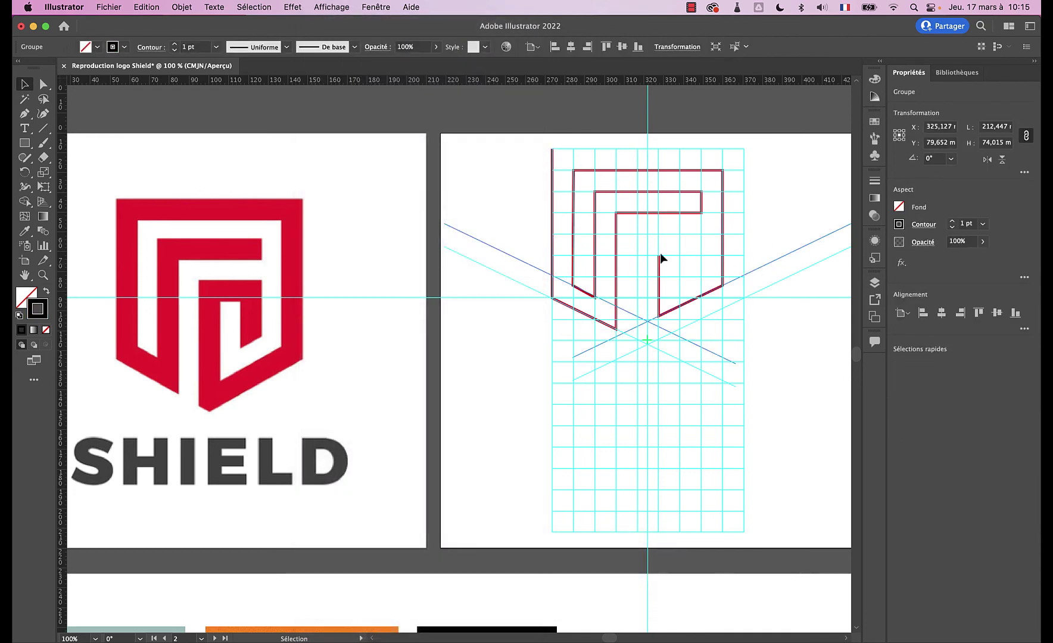
key("super+plus")
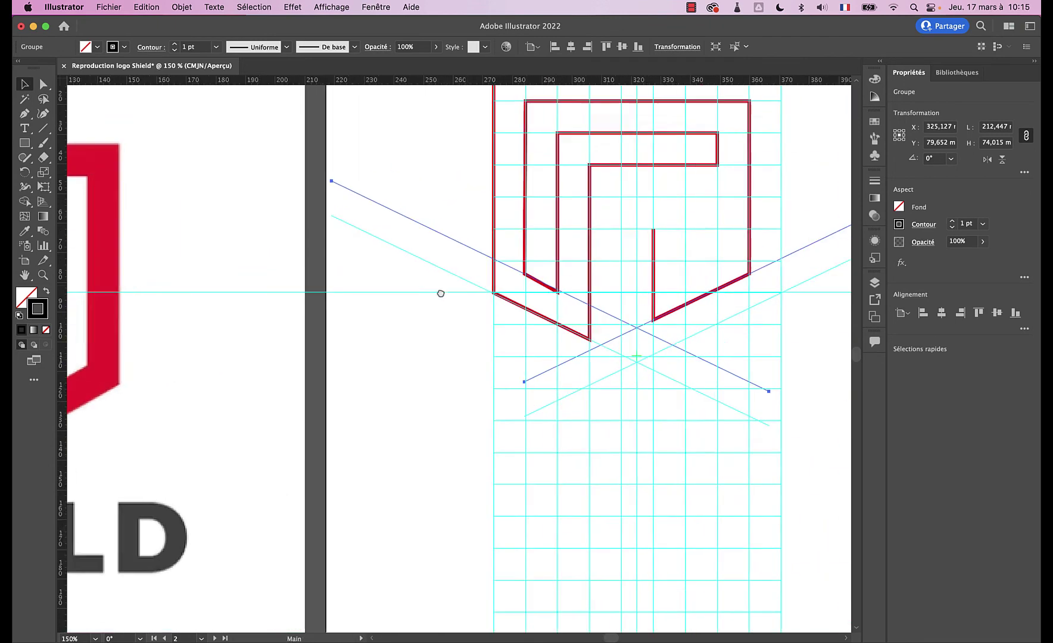
scroll(440, 294, "right", 5)
scroll(440, 294, "up", 2)
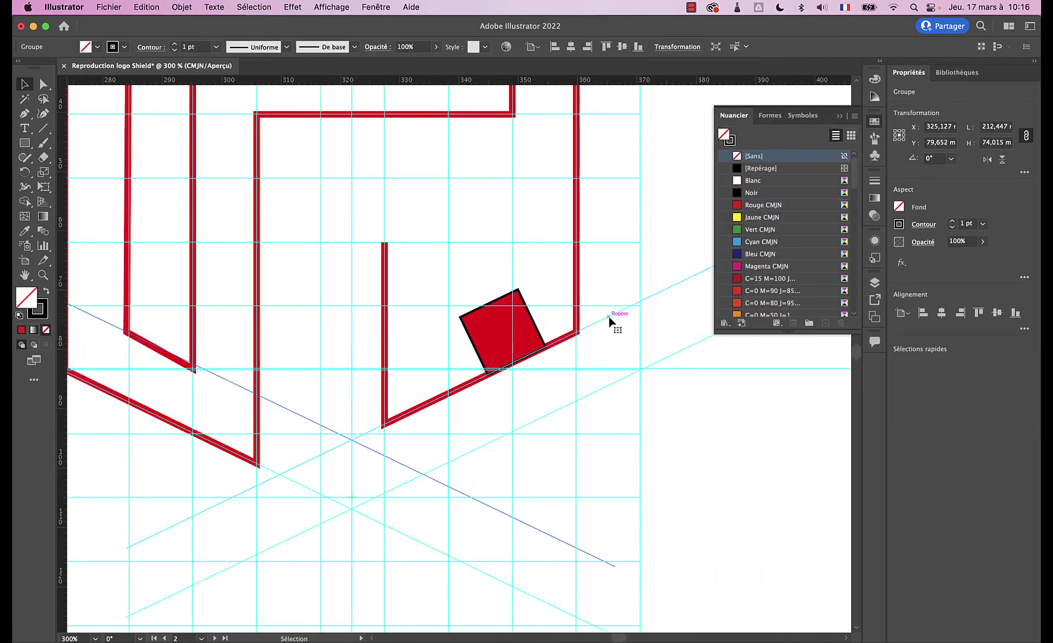
Alt-drag a copy of the diagonal guides up and left, then lock the guides again.
left_click_drag(610, 315, 581, 263)
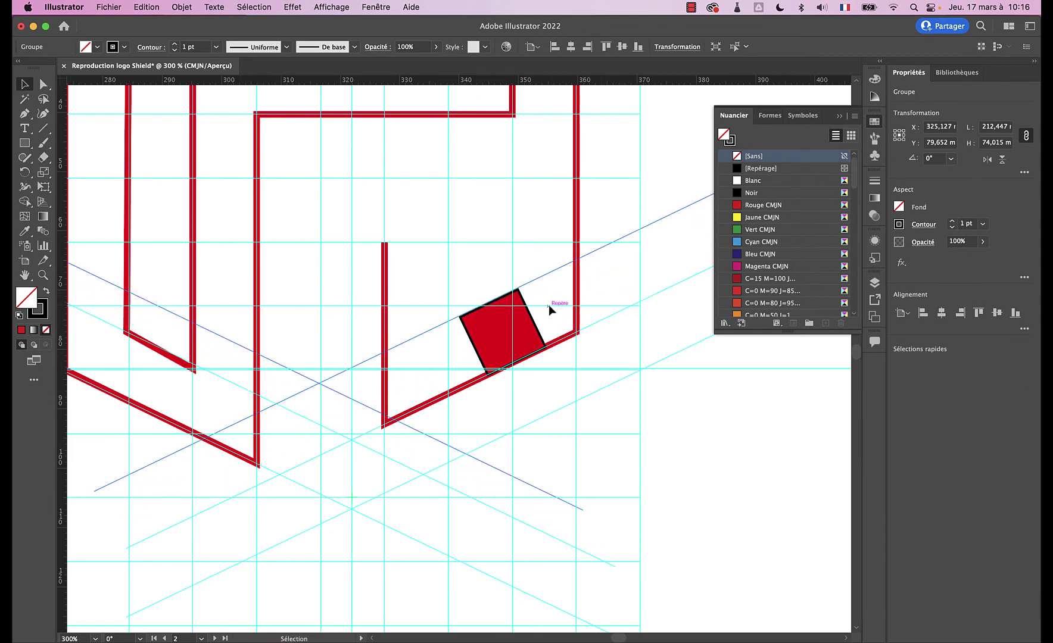
left_click(528, 339)
left_click(331, 7)
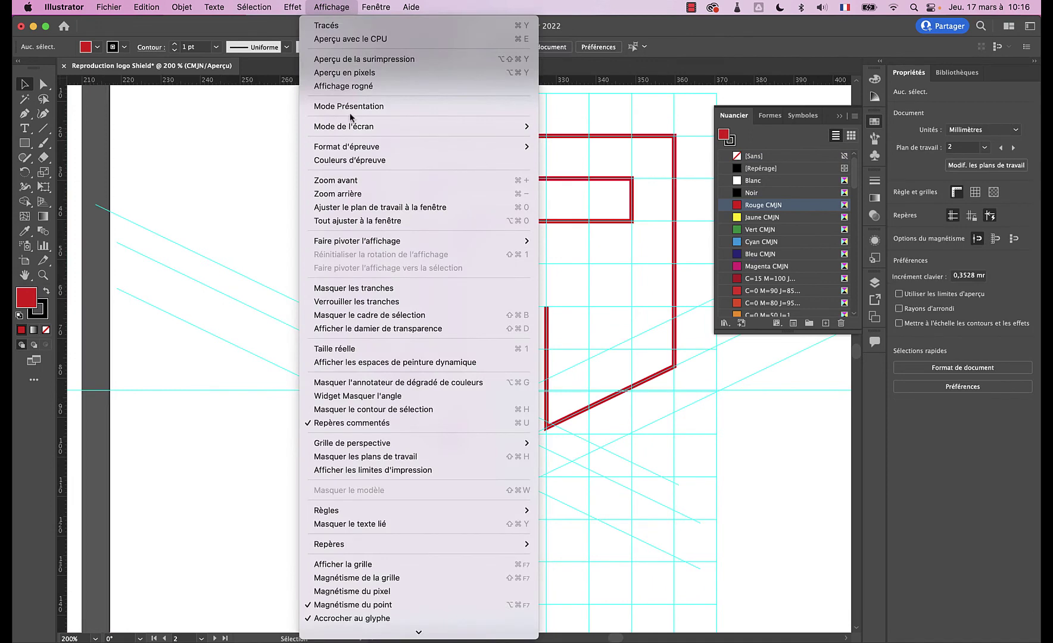
mouse_move(328, 543)
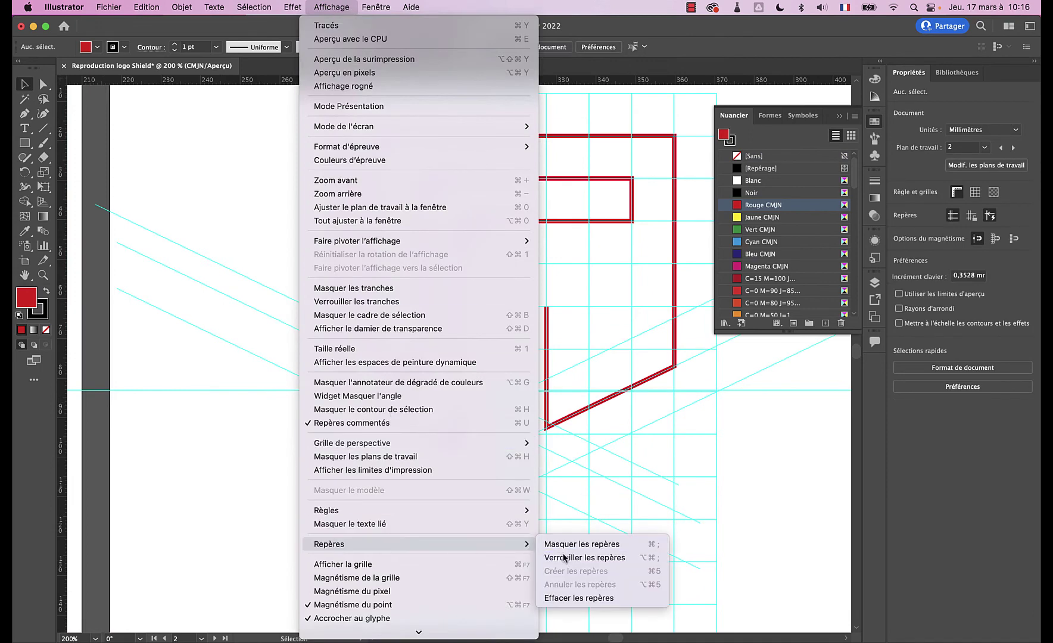
left_click(563, 558)
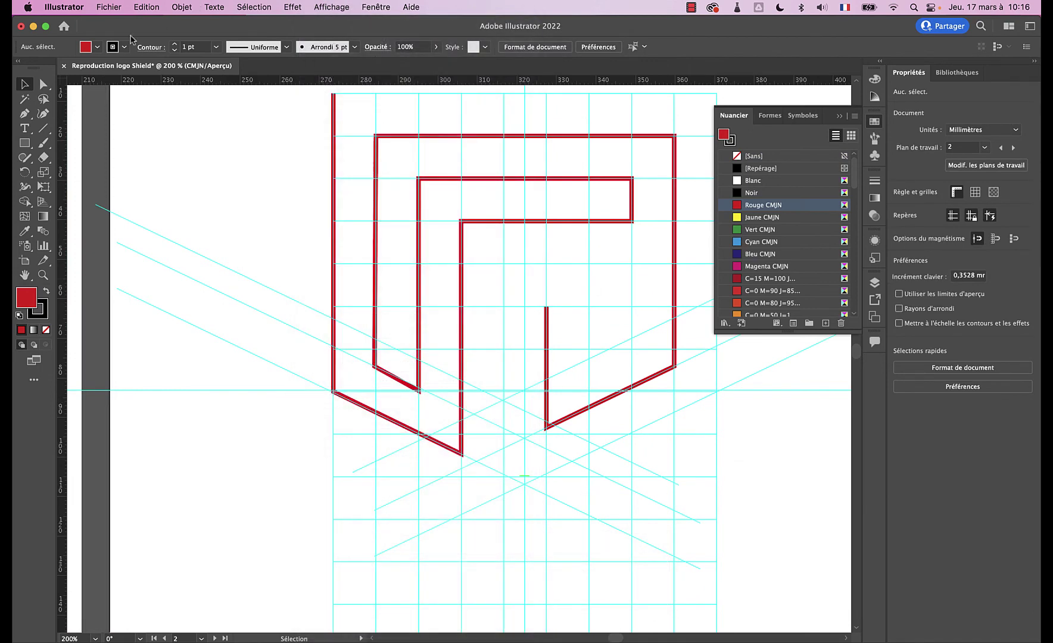
Resume the open path from its endpoint and add three anchors to finish the inner hook.
left_click(24, 113)
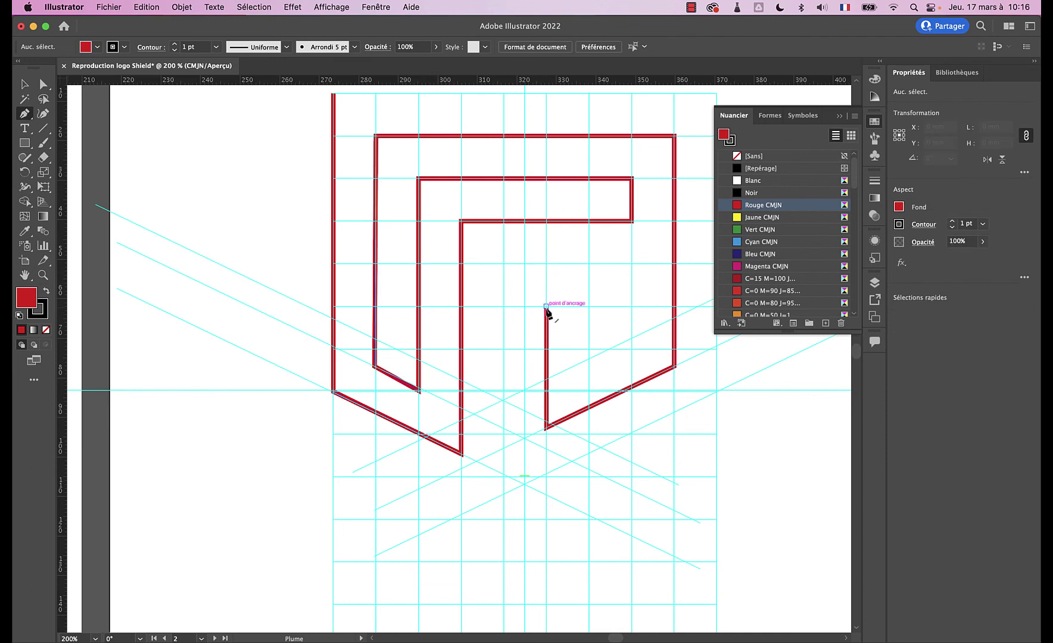
left_click(546, 307)
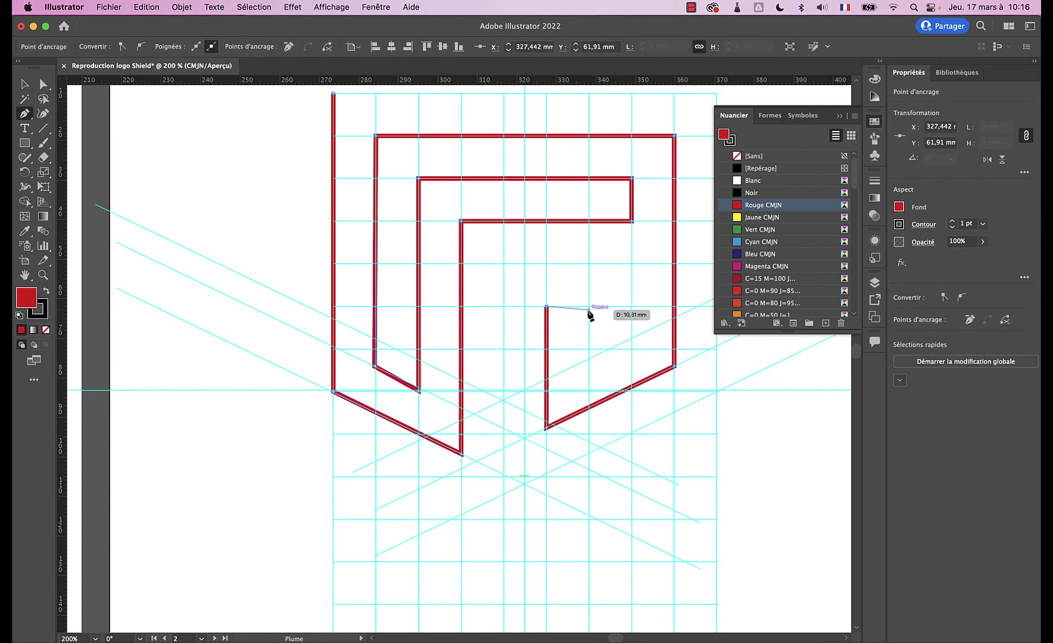
key("super+minus")
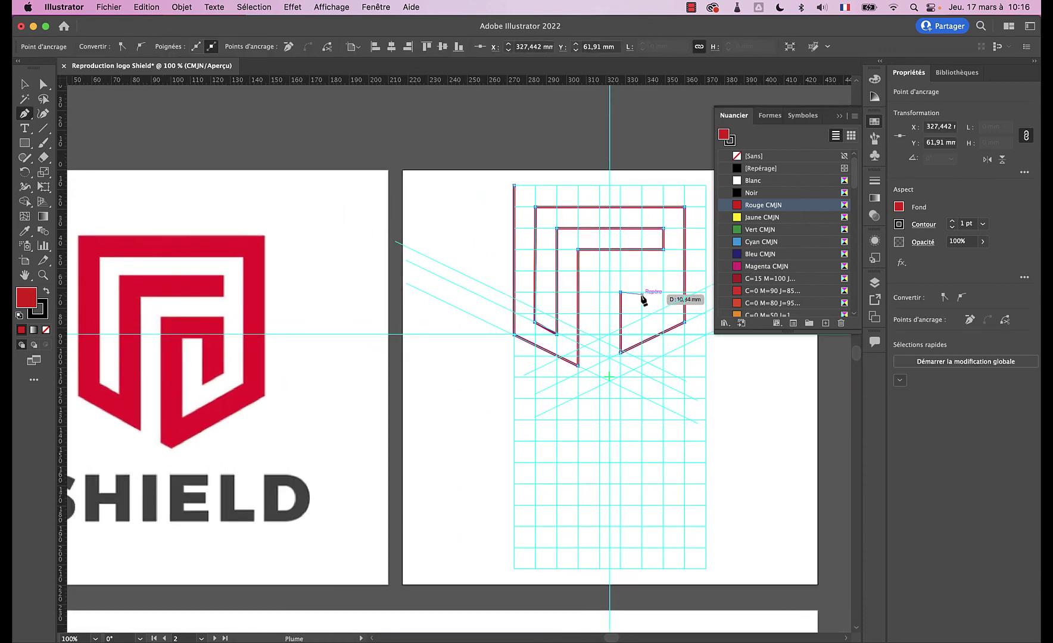
left_click(641, 293)
left_click(642, 319)
left_click(681, 350)
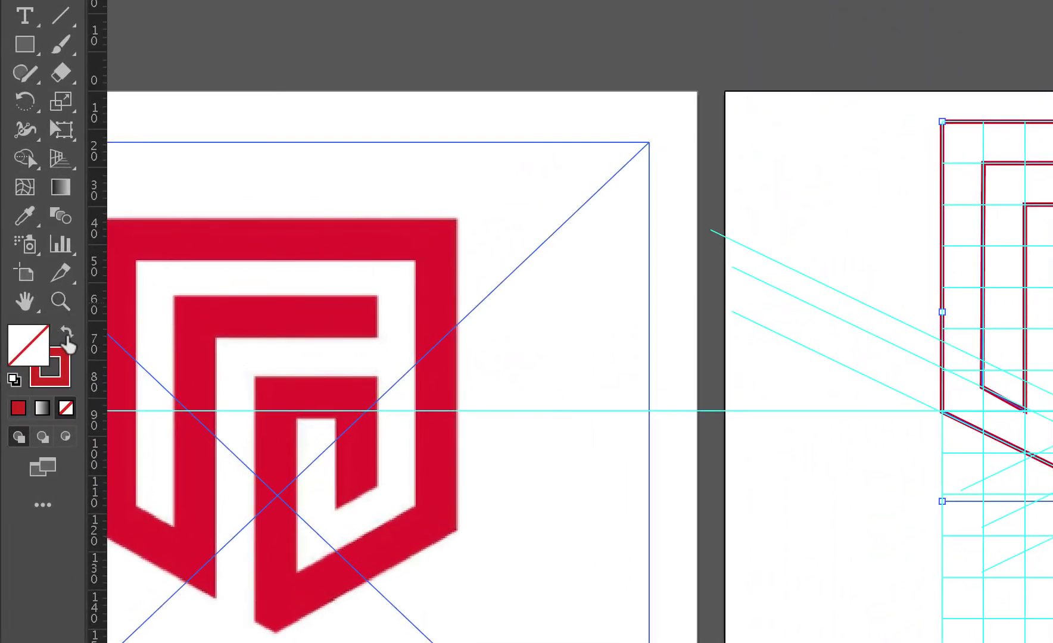
Swap fill and stroke so the shield is solid red, then hide the guides and deselect.
left_click(66, 335)
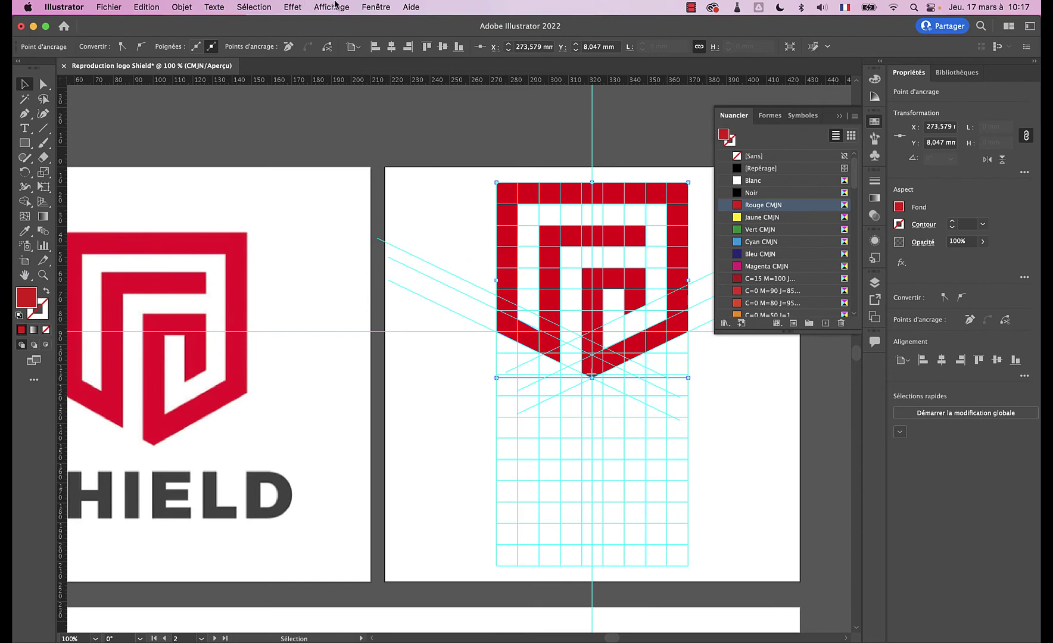
left_click(334, 7)
mouse_move(329, 543)
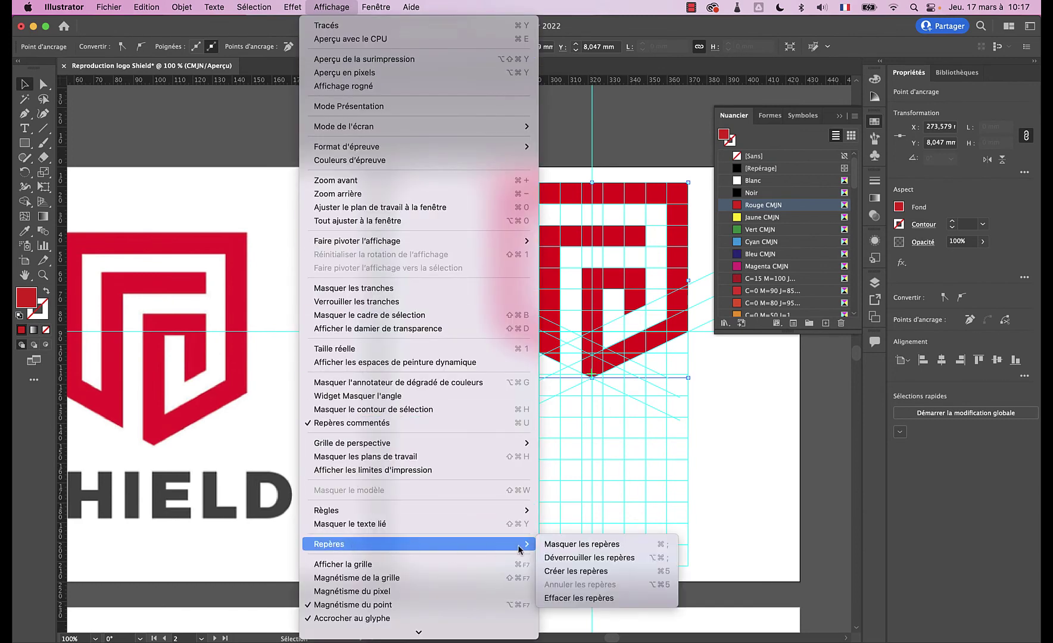
left_click(575, 548)
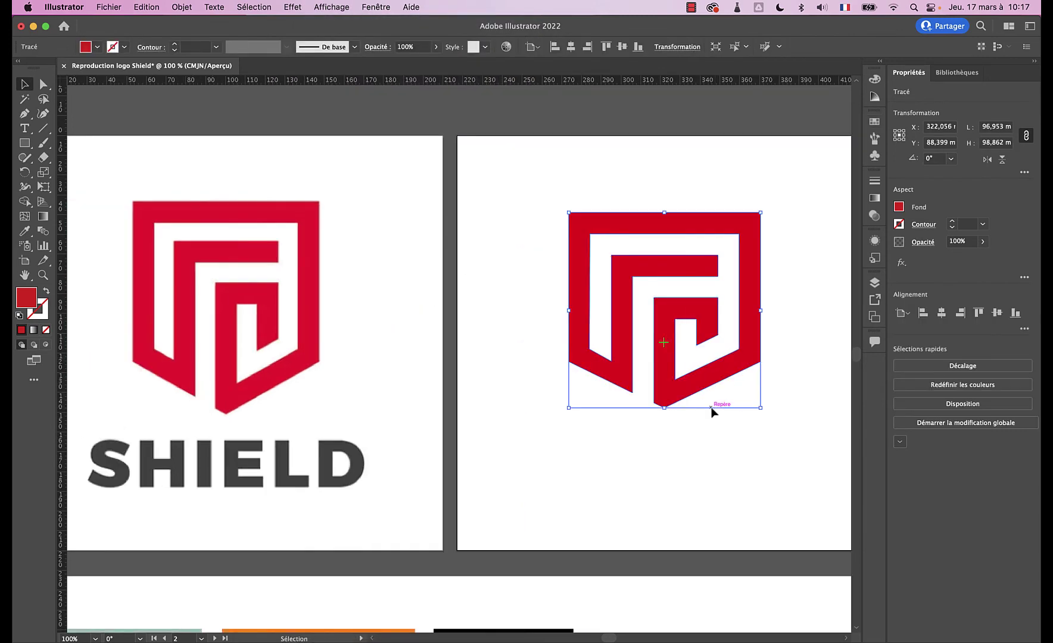
left_click(661, 448)
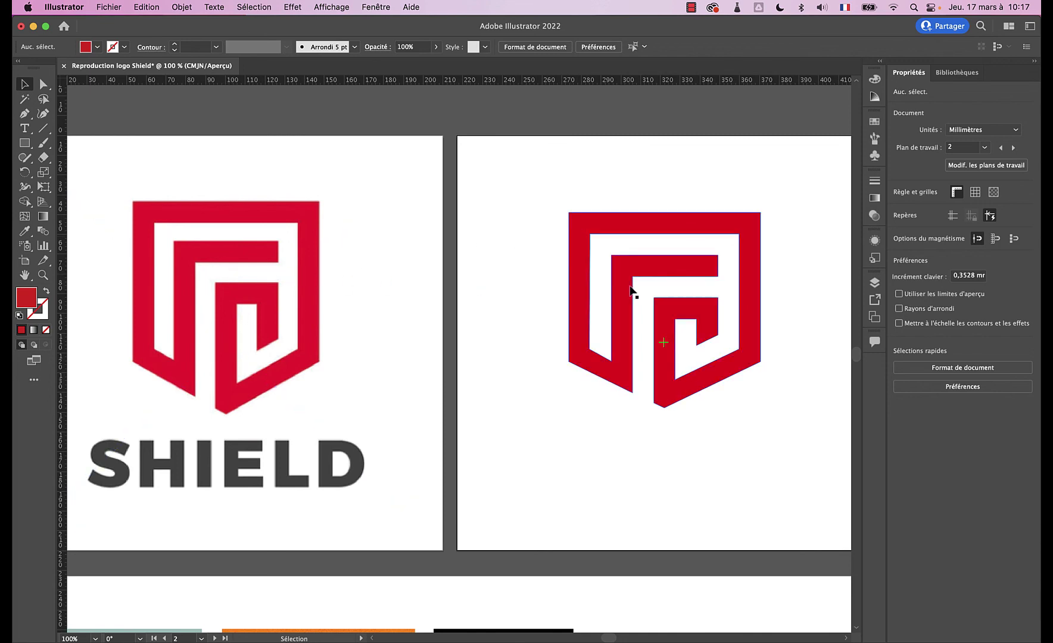
scroll(592, 469, "down", 5)
scroll(601, 217, "down", 3)
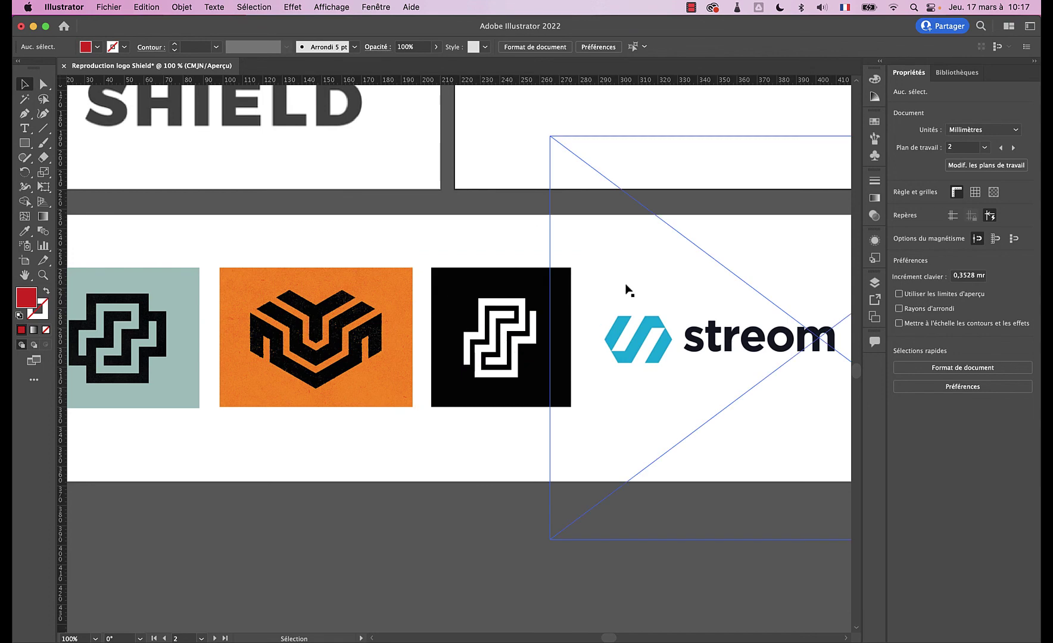
scroll(394, 305, "left", 5)
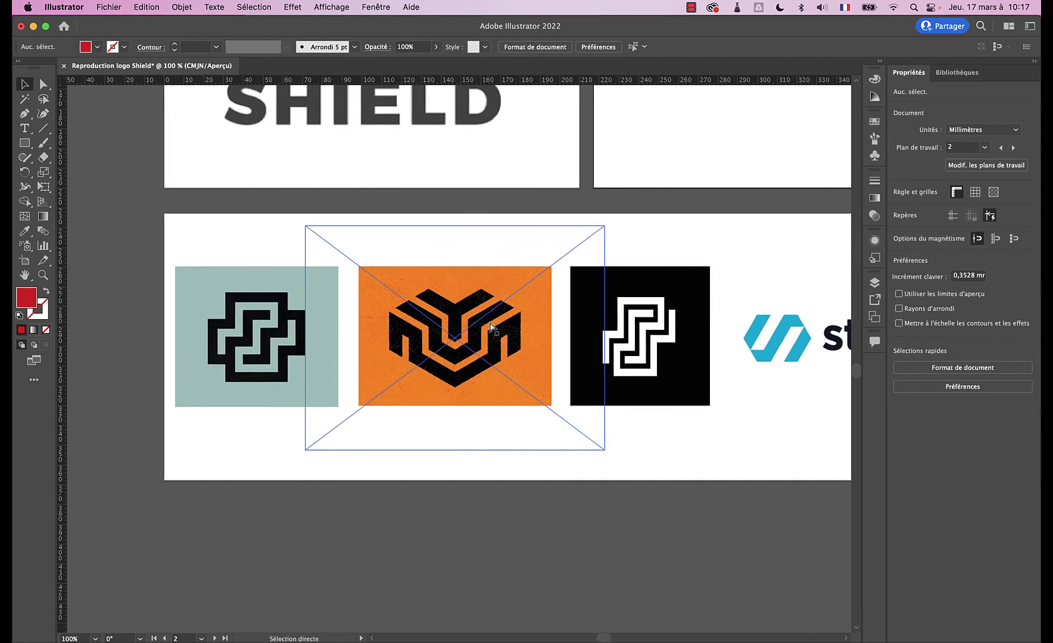
key("super+plus")
key("super+plus")
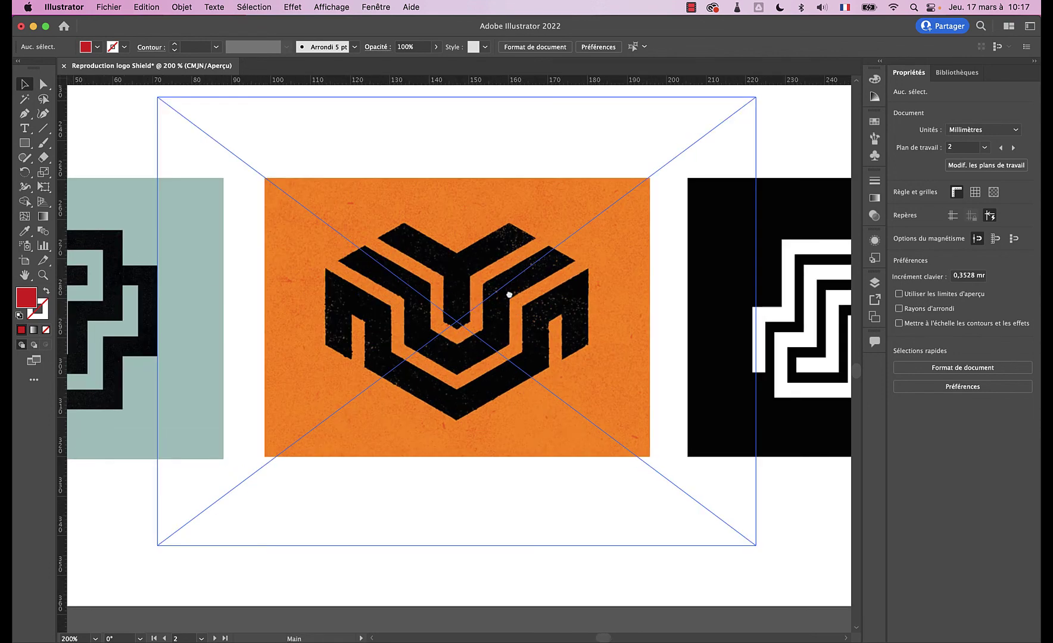
left_click_drag(509, 294, 537, 301)
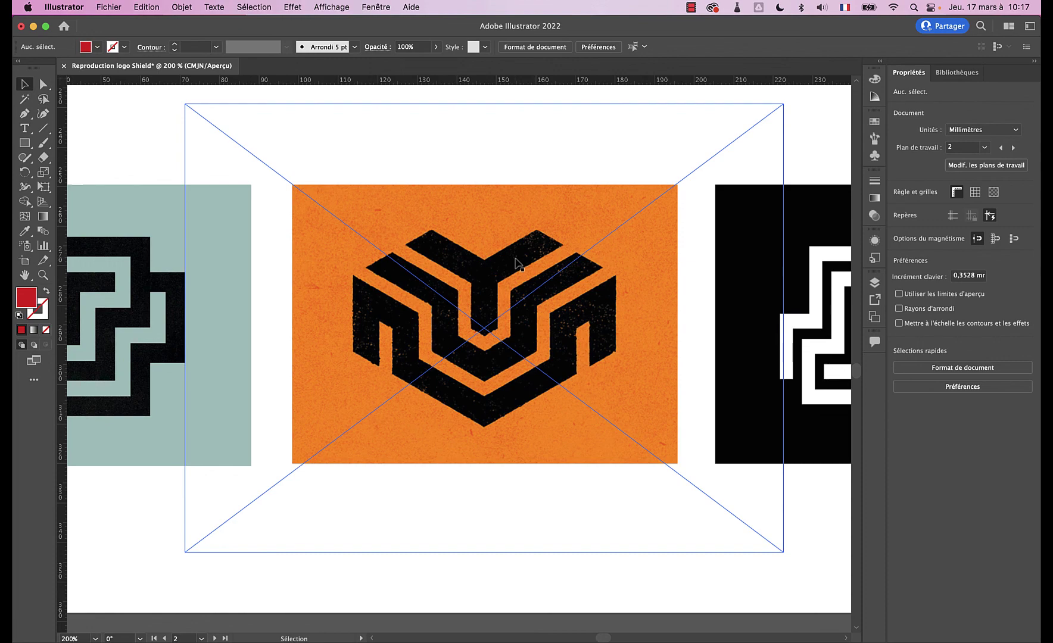
key("super+minus")
key("super+minus")
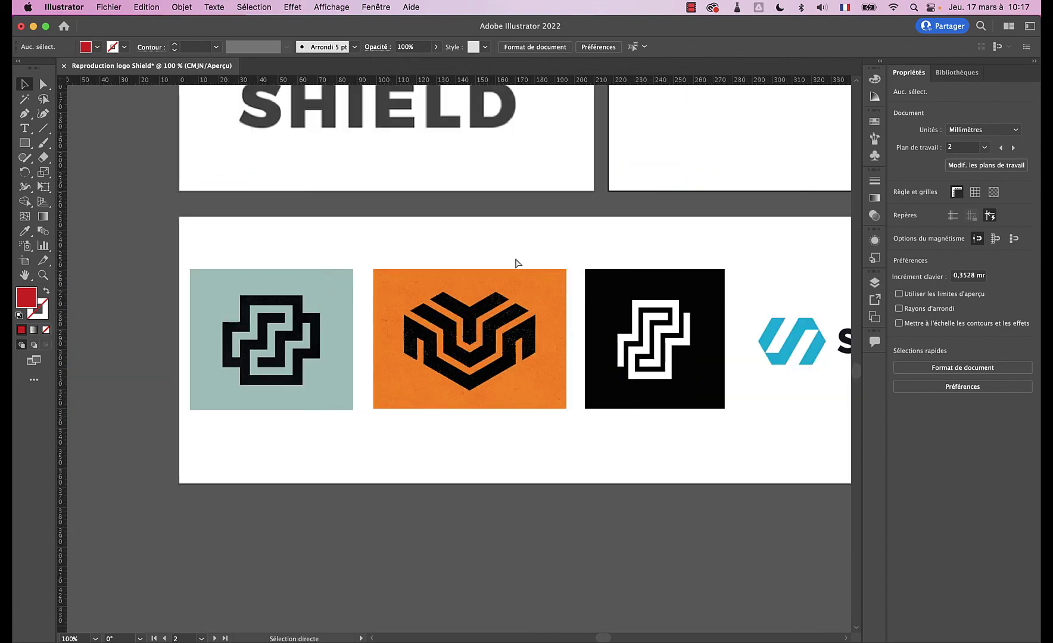
scroll(500, 319, "up", 10)
scroll(501, 319, "right", 5)
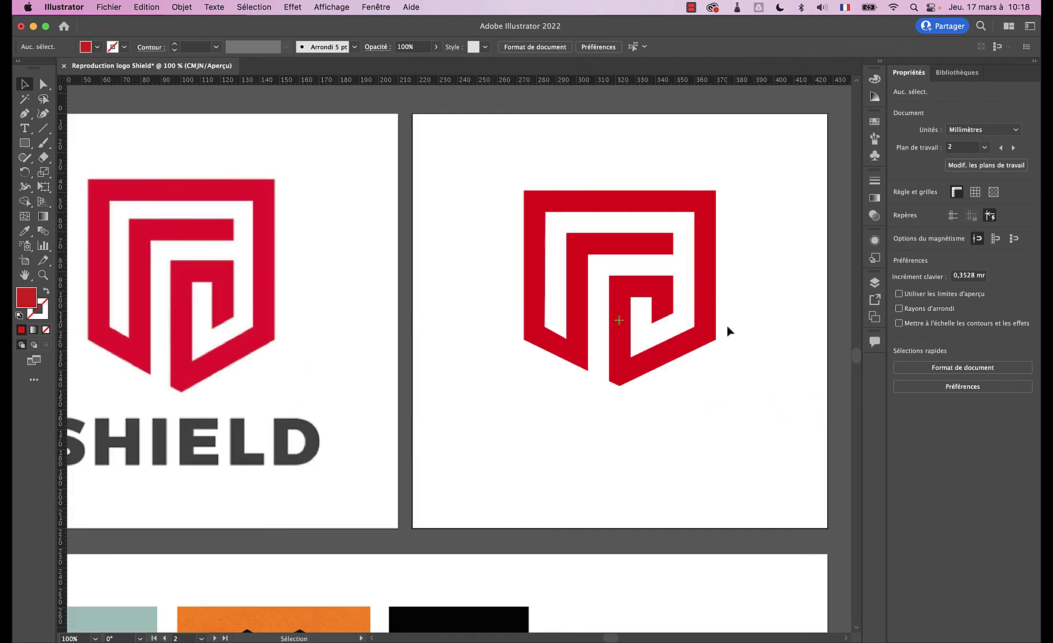